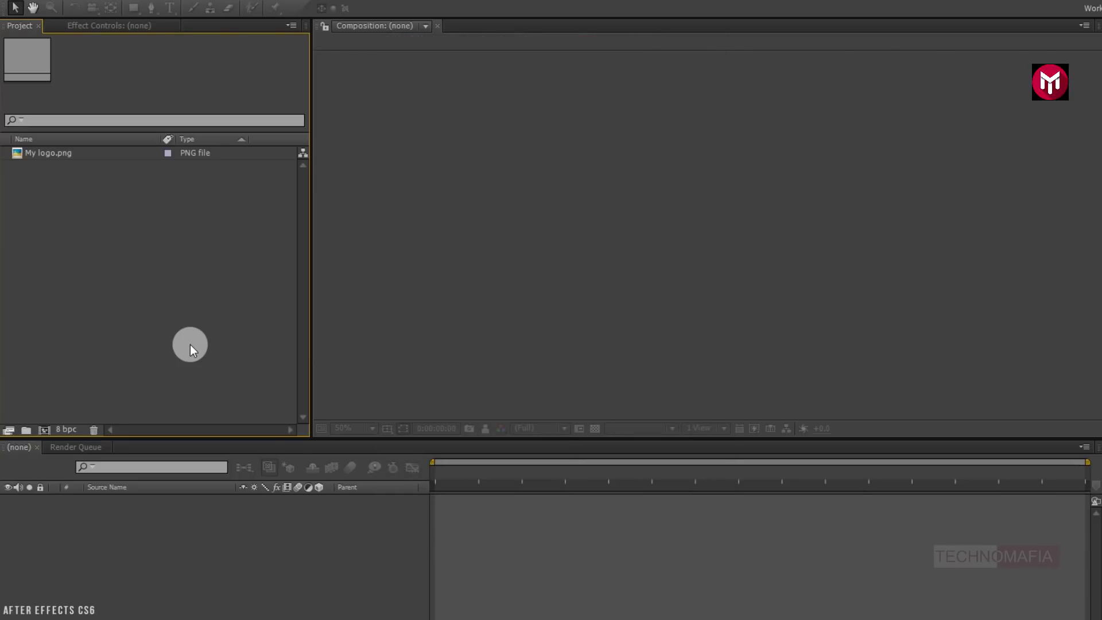
Step: Create a 1920 x 1080 composition named Logo Animation at 30 fps with a duration of 0:00:08:00
{"action": "left_click", "coordinate": [44, 430]}
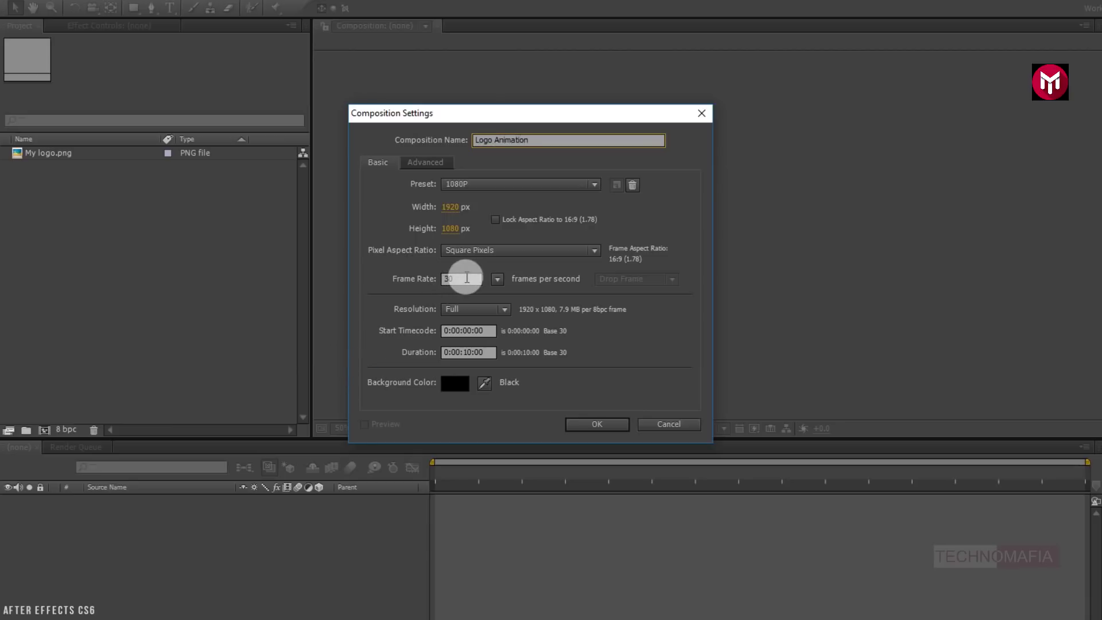
{"action": "left_click", "coordinate": [455, 352]}
{"action": "key", "text": "BackSpace"}
{"action": "key", "text": "BackSpace"}
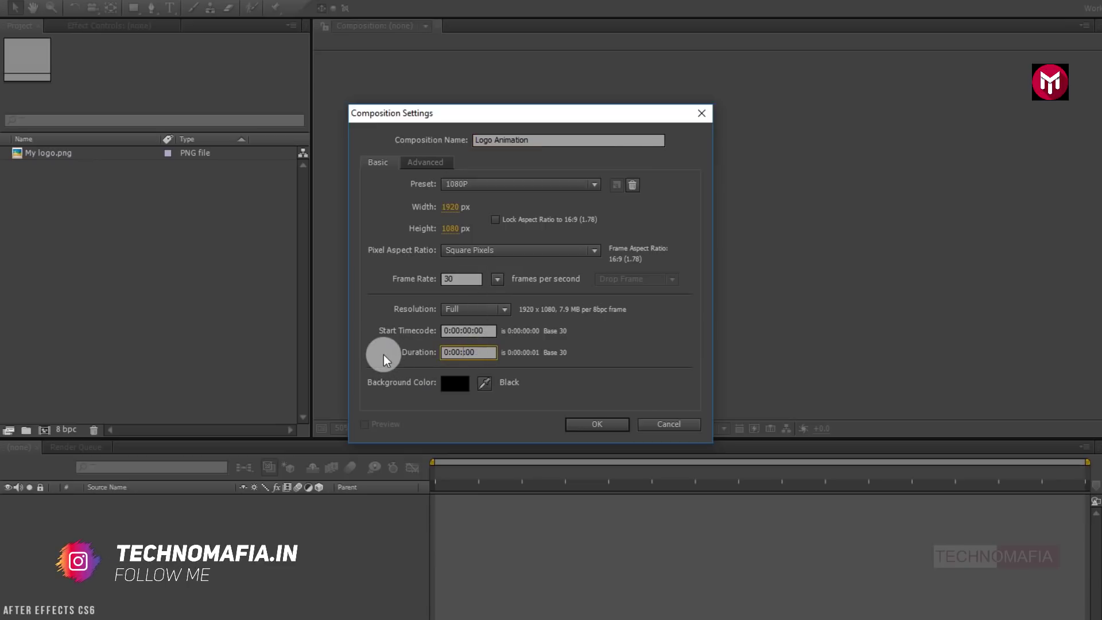
{"action": "type", "text": "08"}
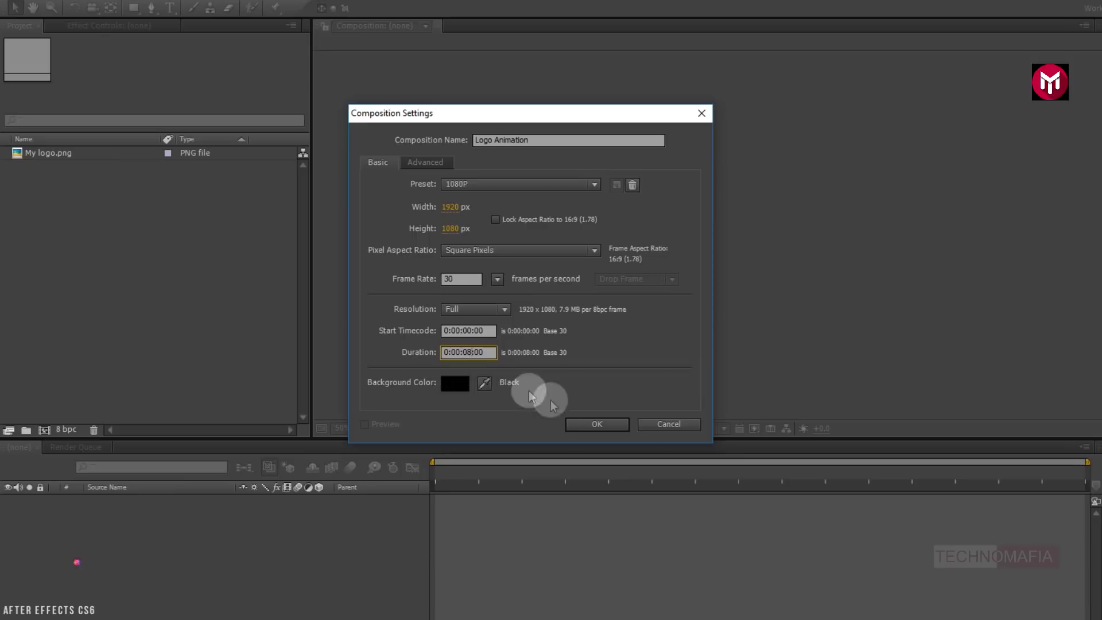
{"action": "left_click", "coordinate": [585, 424]}
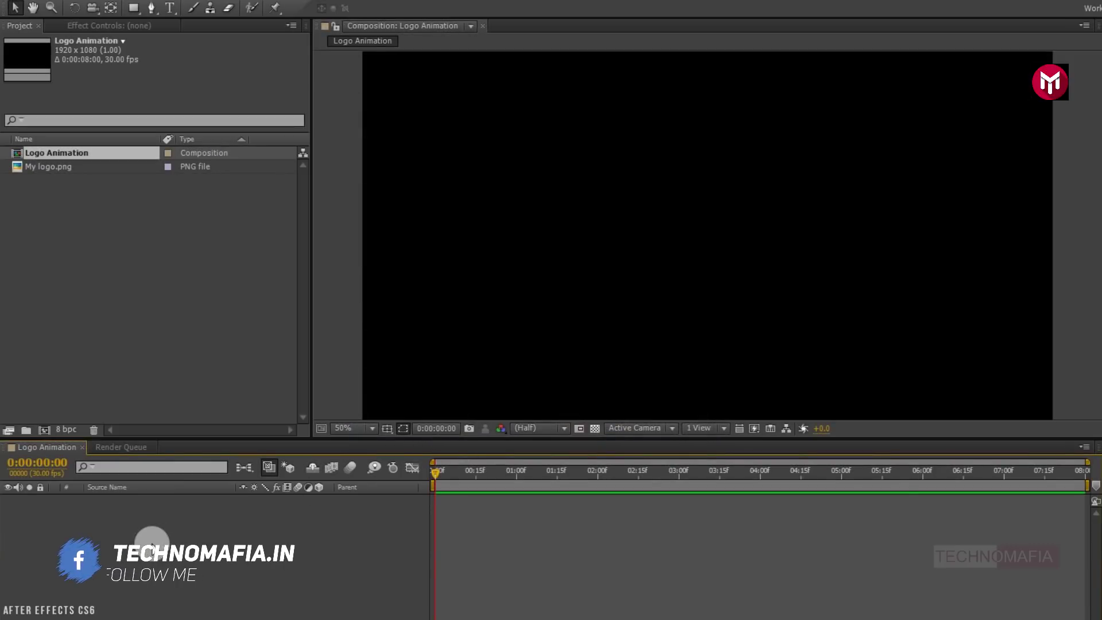
Step: Add a black, composition-sized solid layer named BG to the Logo Animation composition
{"action": "right_click", "coordinate": [152, 542]}
{"action": "mouse_move", "coordinate": [238, 550]}
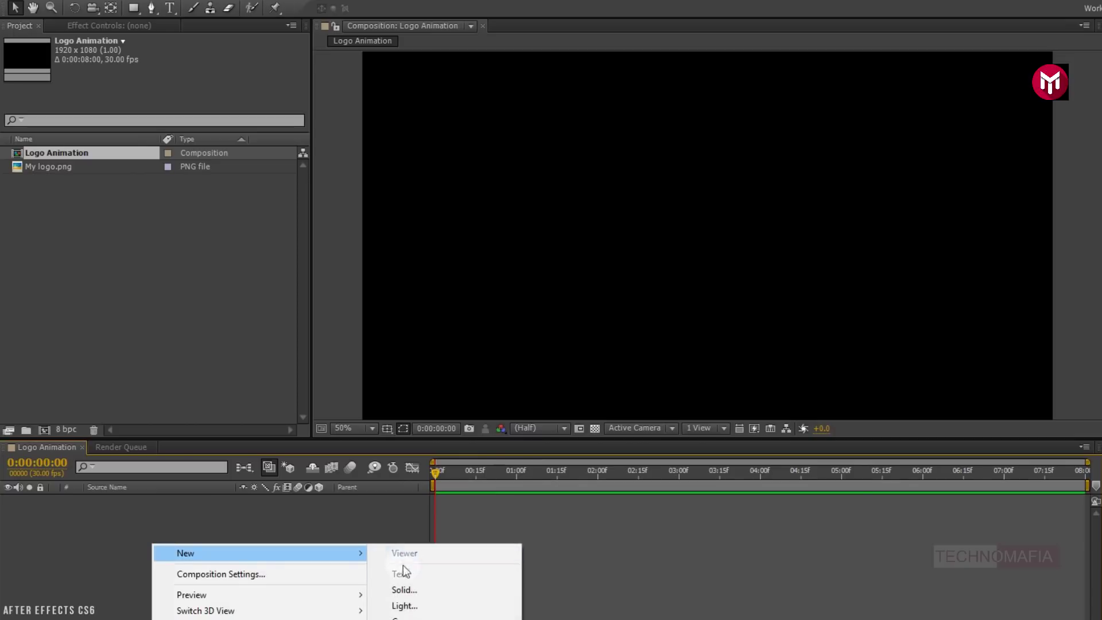
{"action": "left_click", "coordinate": [405, 584]}
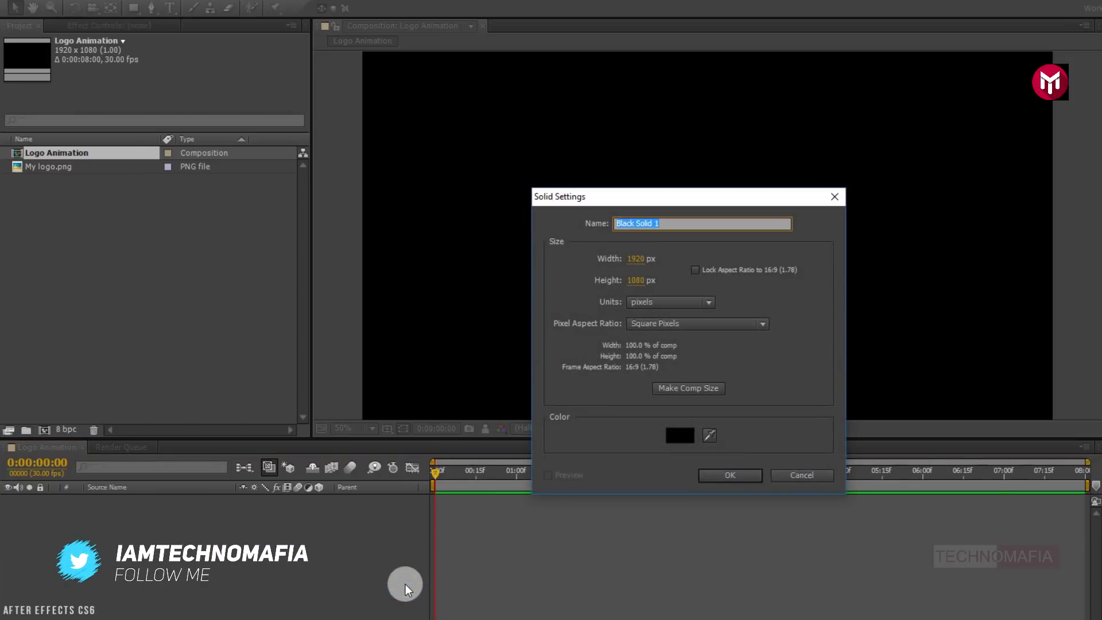
{"action": "type", "text": "BG"}
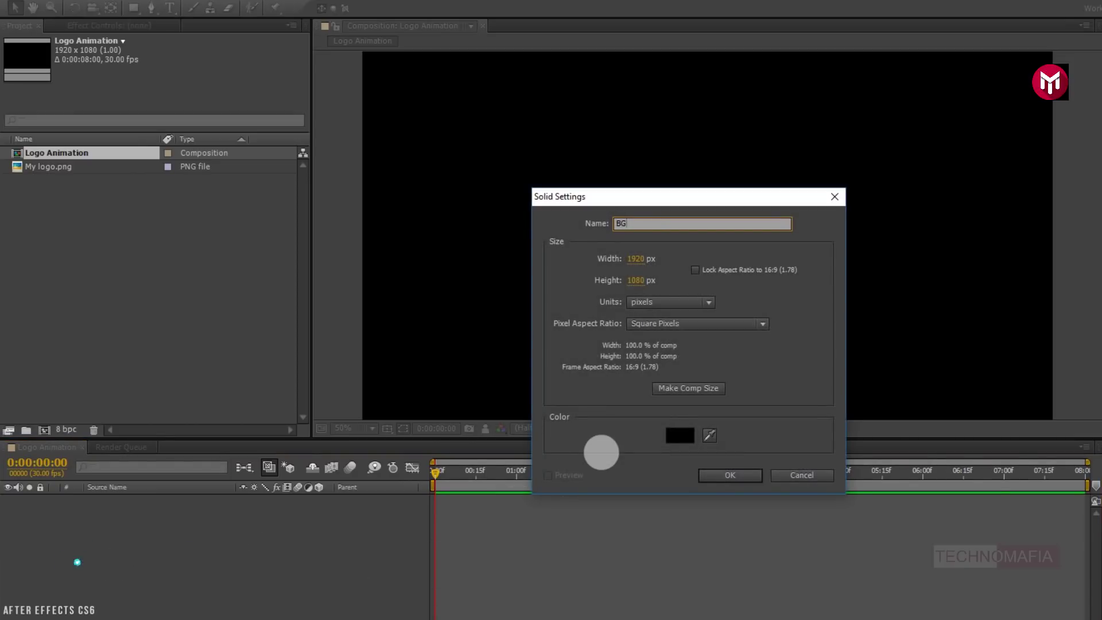
{"action": "left_click", "coordinate": [722, 473]}
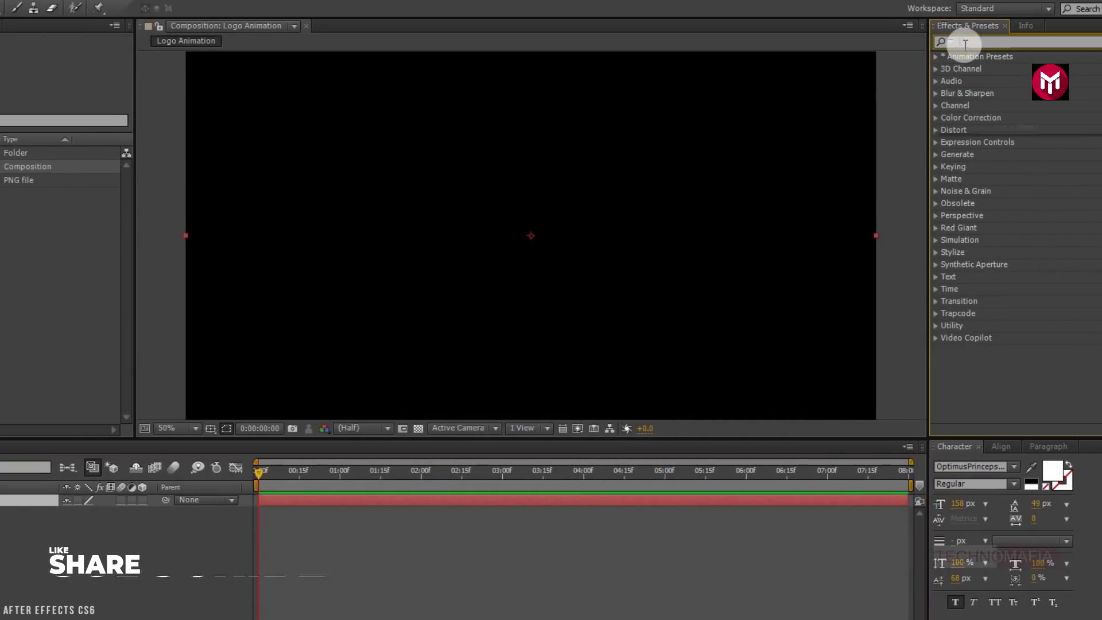
Step: Find the Ramp effect and apply it to the BG layer
{"action": "left_click", "coordinate": [965, 45]}
{"action": "type", "text": "ramp"}
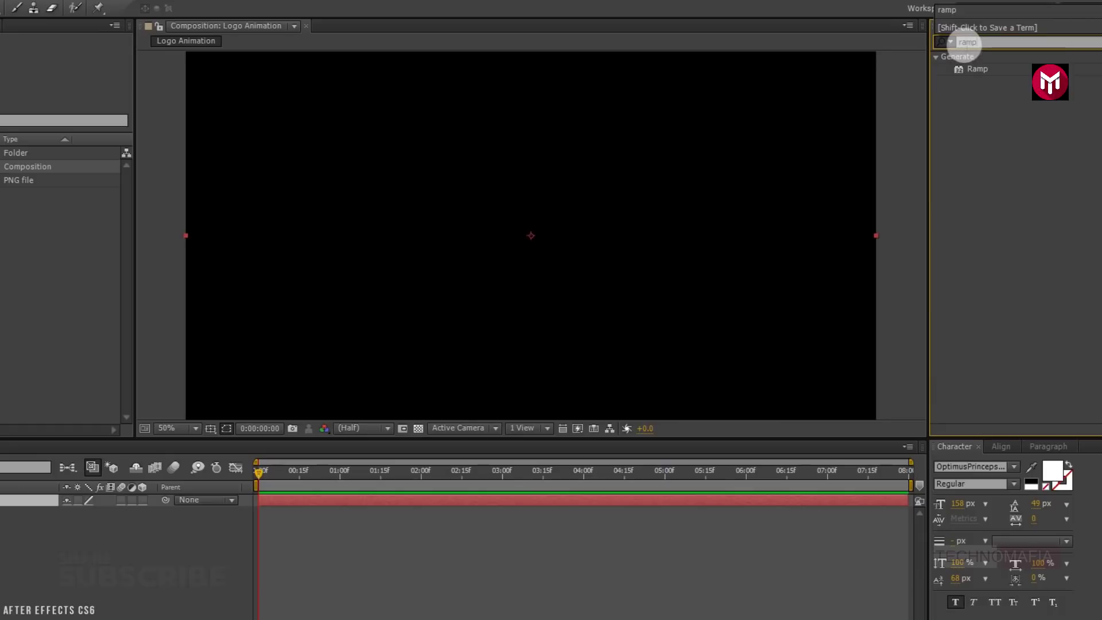
{"action": "double_click", "coordinate": [982, 73]}
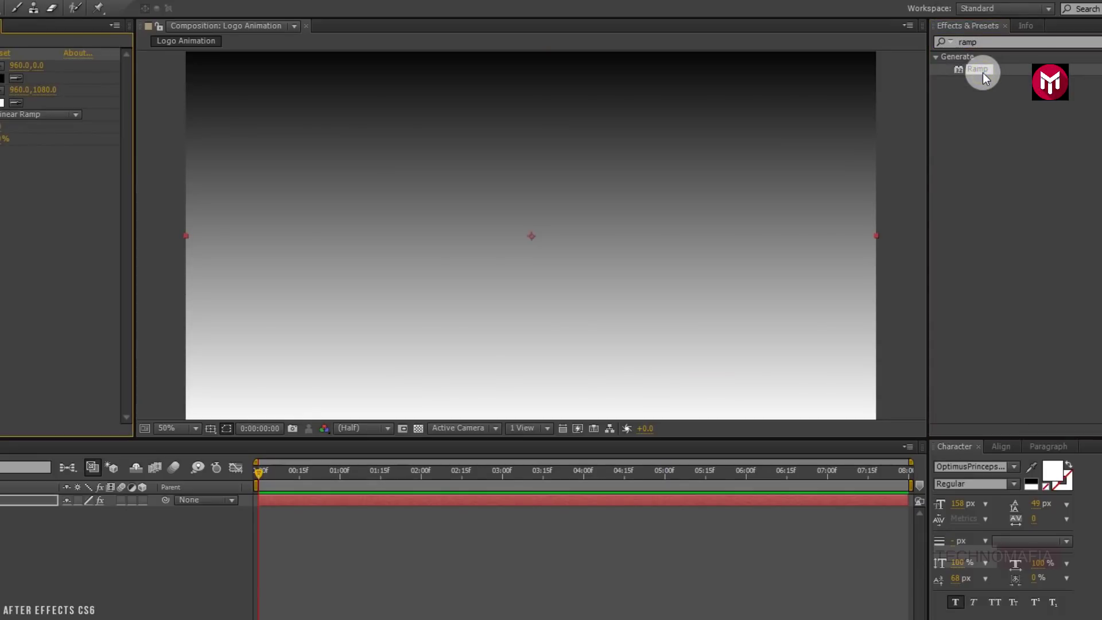
Step: Set the BG layer's Ramp end color to black and its start color to dark purple 0D011F
{"action": "left_click", "coordinate": [174, 103]}
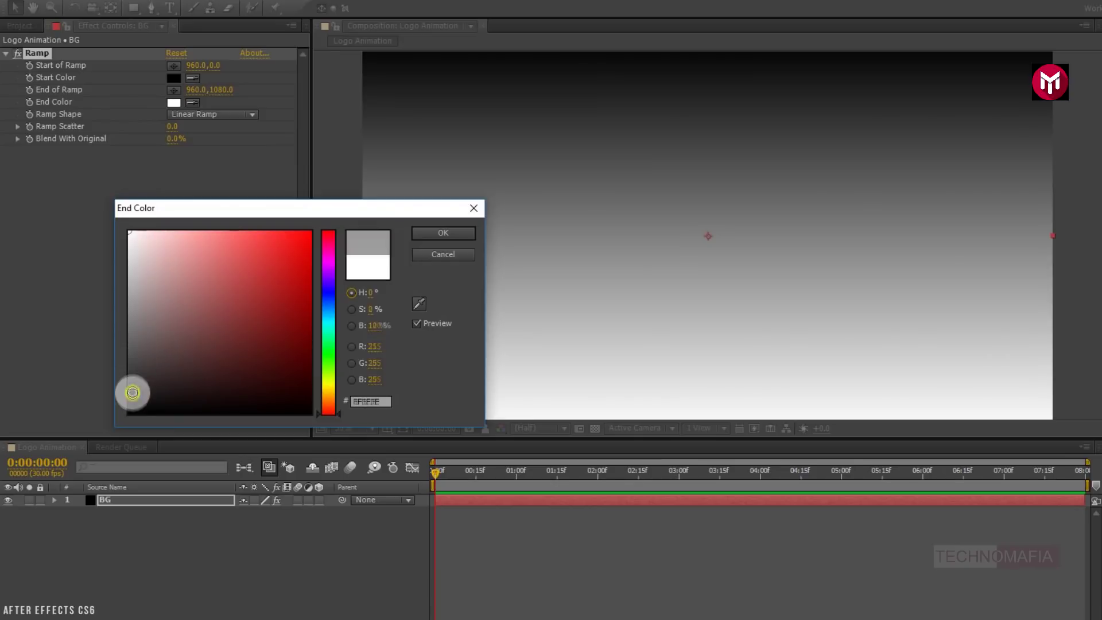
{"action": "left_click_drag", "start_coordinate": [132, 391], "coordinate": [129, 412]}
{"action": "left_click", "coordinate": [439, 232]}
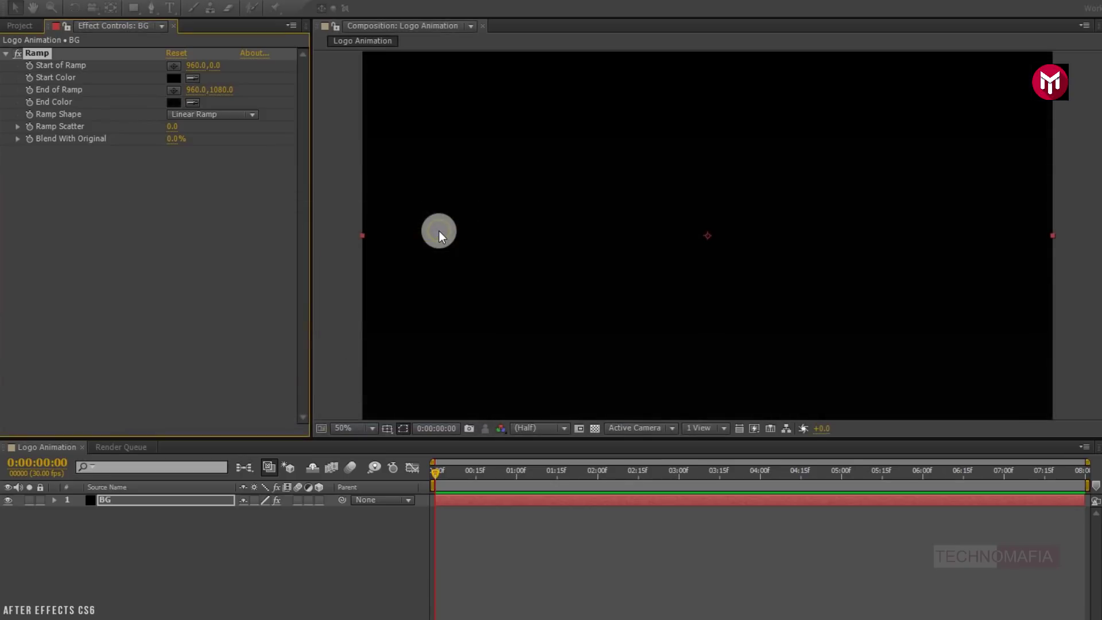
{"action": "left_click", "coordinate": [168, 81]}
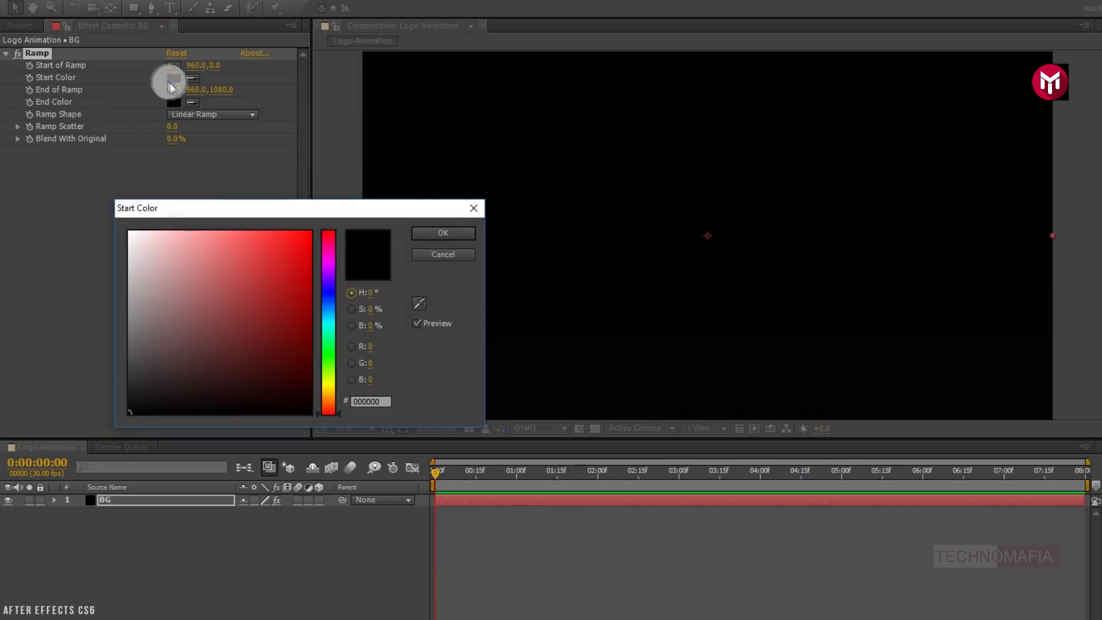
{"action": "left_click", "coordinate": [322, 280]}
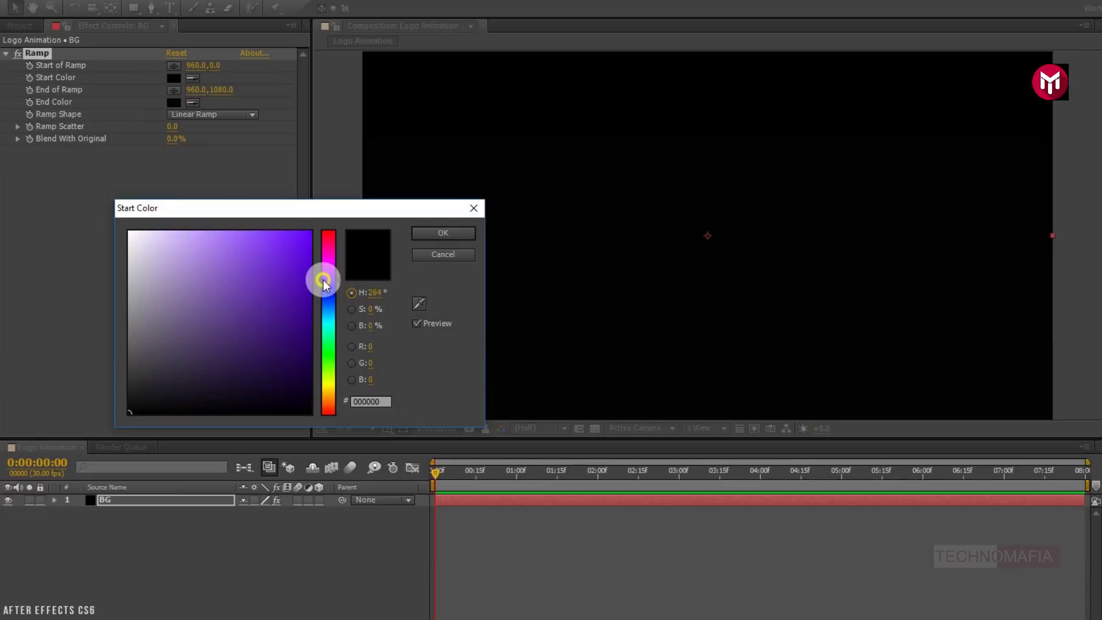
{"action": "left_click", "coordinate": [308, 387]}
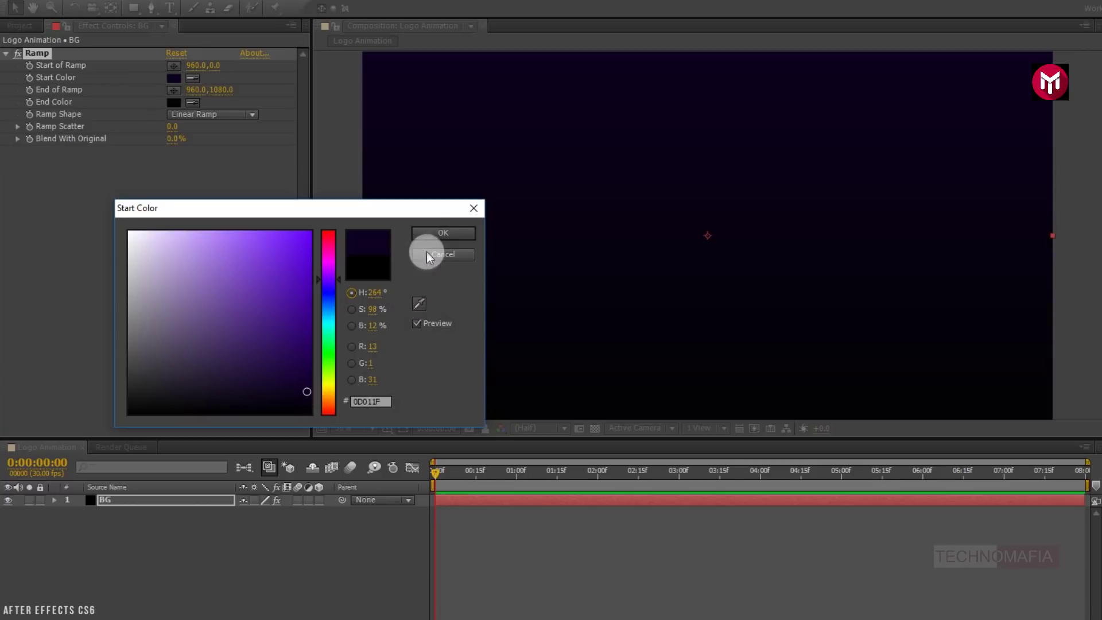
{"action": "left_click", "coordinate": [426, 232]}
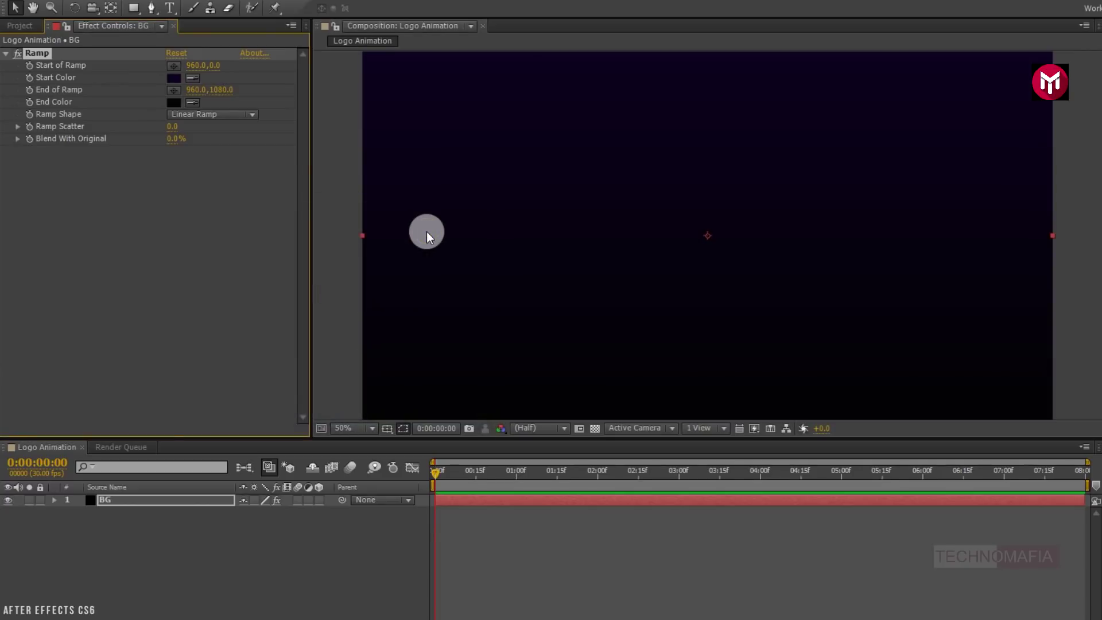
{"action": "left_click", "coordinate": [142, 538]}
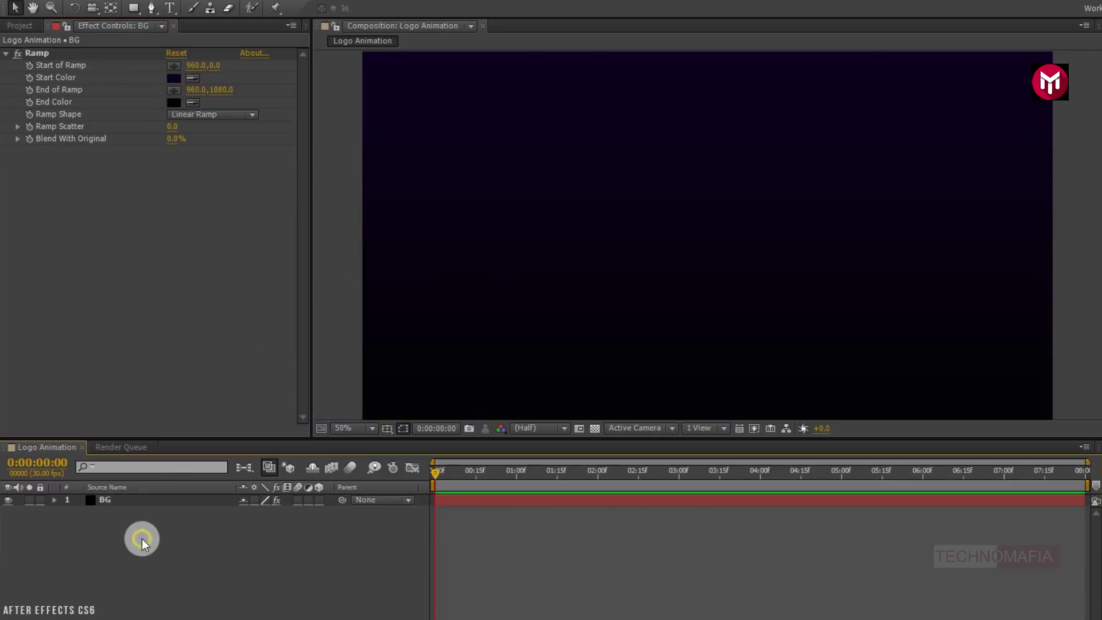
Step: Place My logo.png above the BG layer in the composition and scale it to 30%
{"action": "left_click", "coordinate": [23, 27]}
{"action": "left_click_drag", "start_coordinate": [47, 183], "coordinate": [123, 491]}
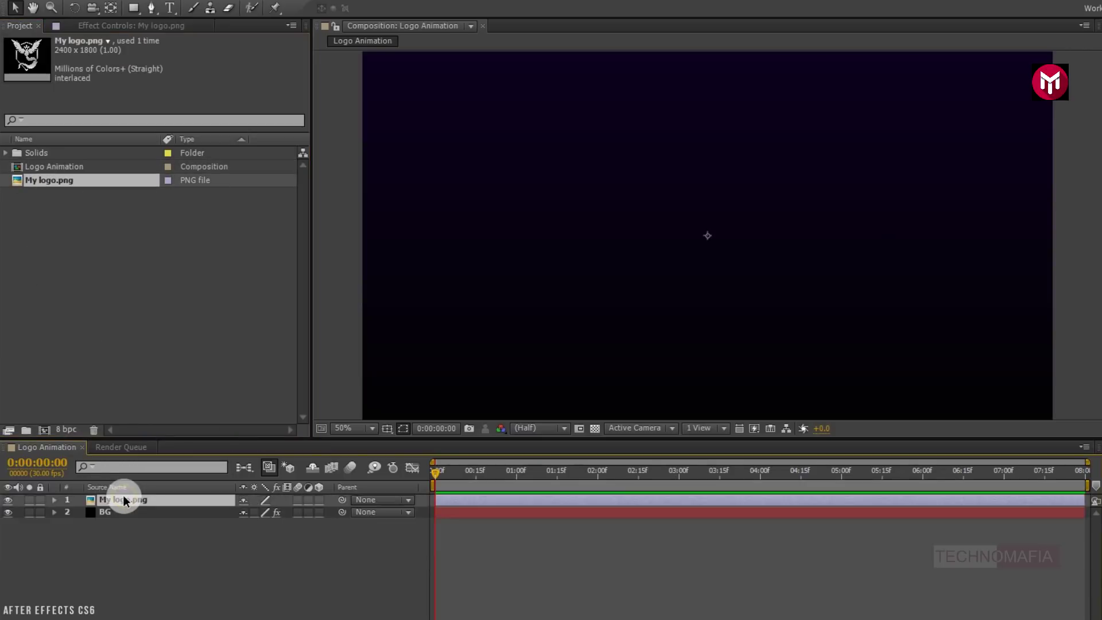
{"action": "key", "text": "s"}
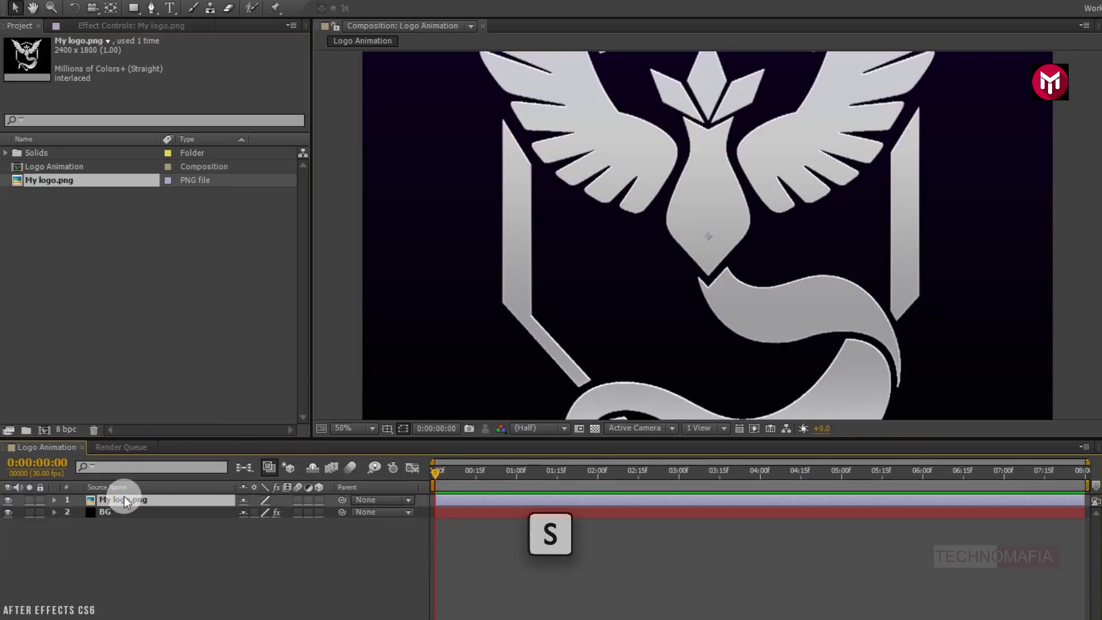
{"action": "left_click_drag", "start_coordinate": [246, 514], "coordinate": [218, 524]}
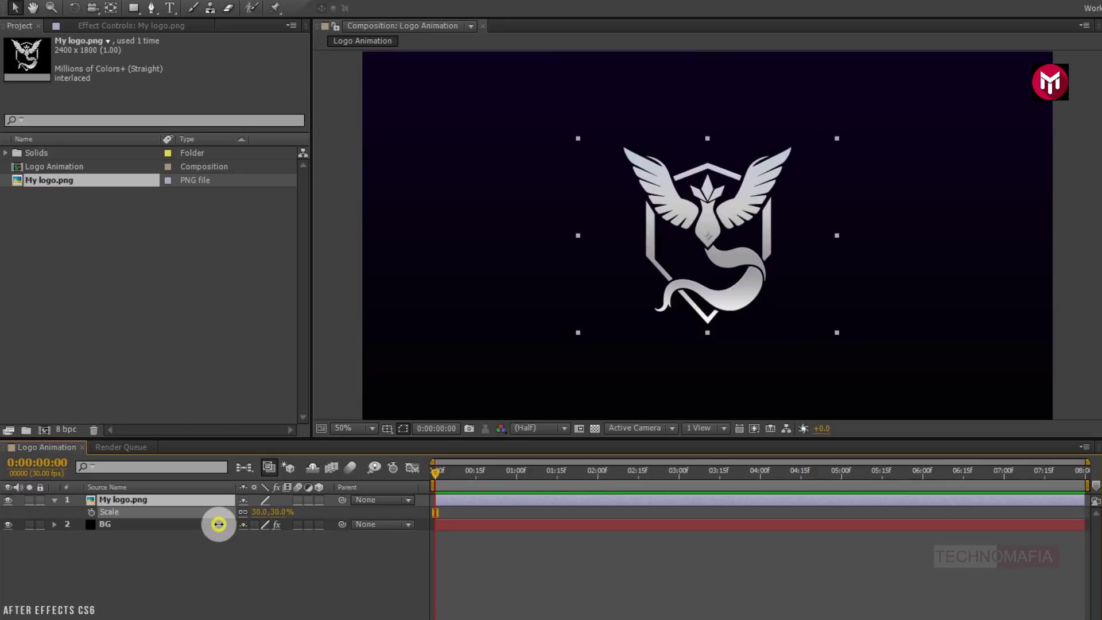
{"action": "left_click", "coordinate": [102, 501]}
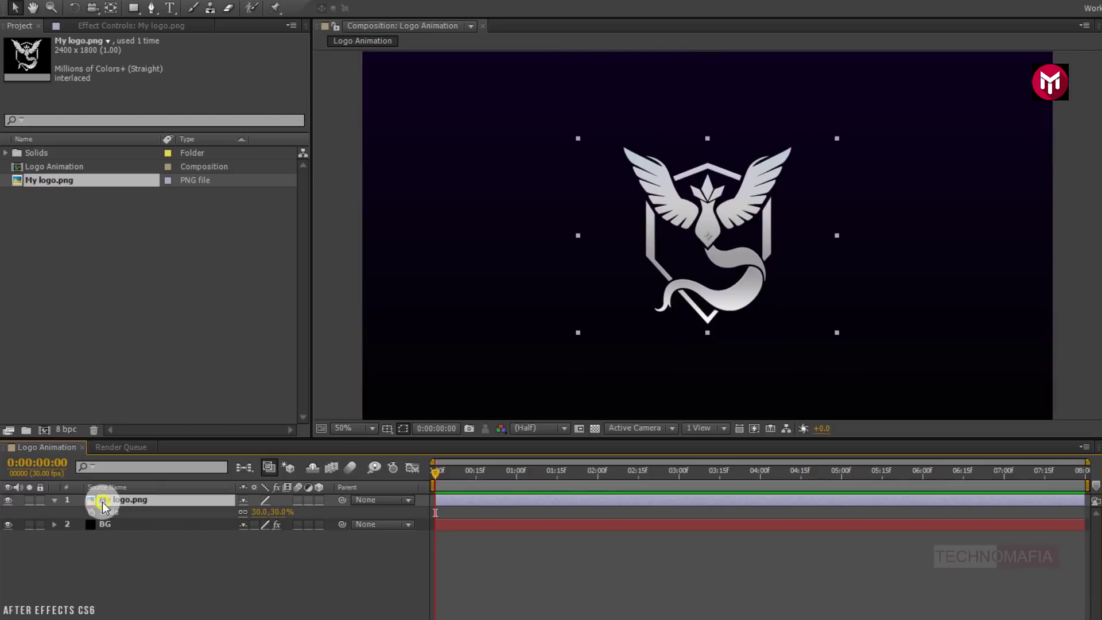
{"action": "left_click", "coordinate": [55, 501]}
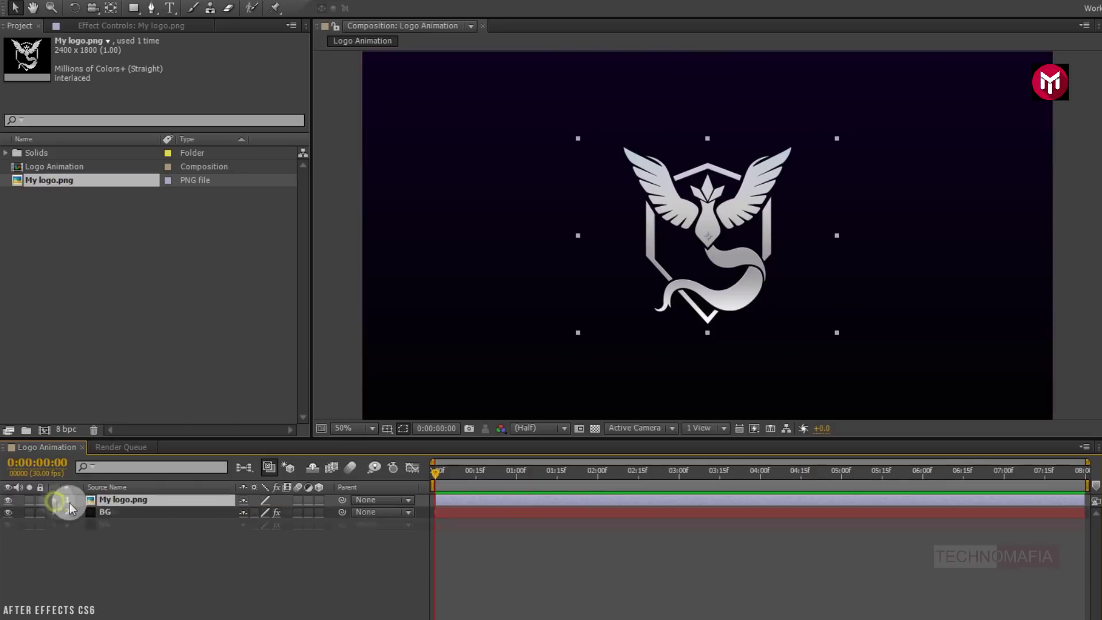
Step: Pre-compose the My logo.png layer as Logo, moving all attributes into the new composition
{"action": "right_click", "coordinate": [109, 501]}
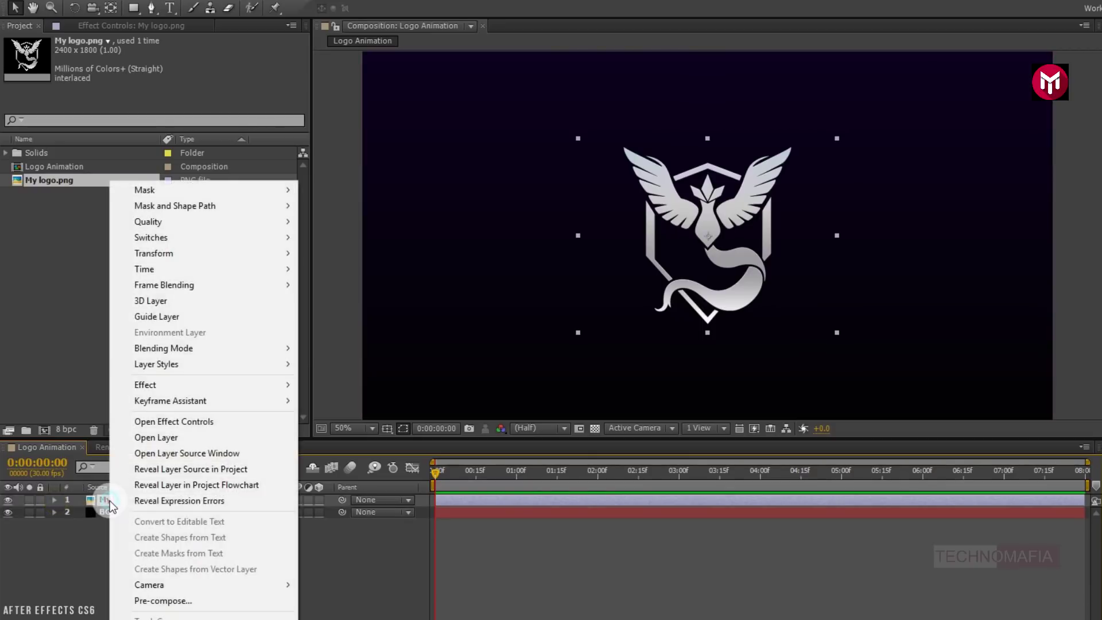
{"action": "left_click", "coordinate": [169, 602]}
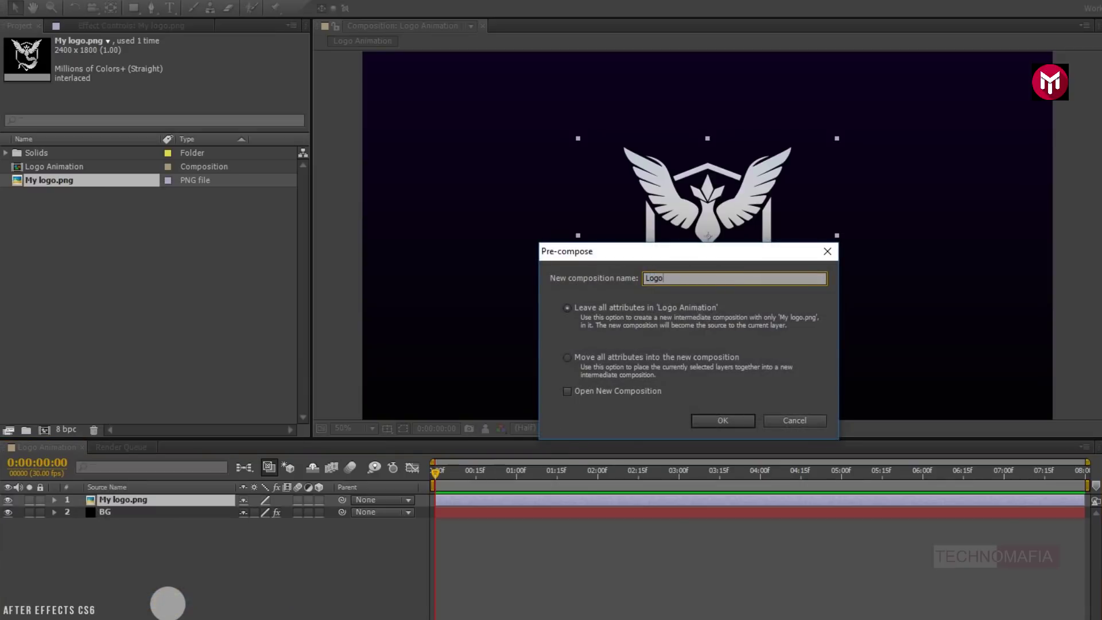
{"action": "left_click", "coordinate": [570, 363]}
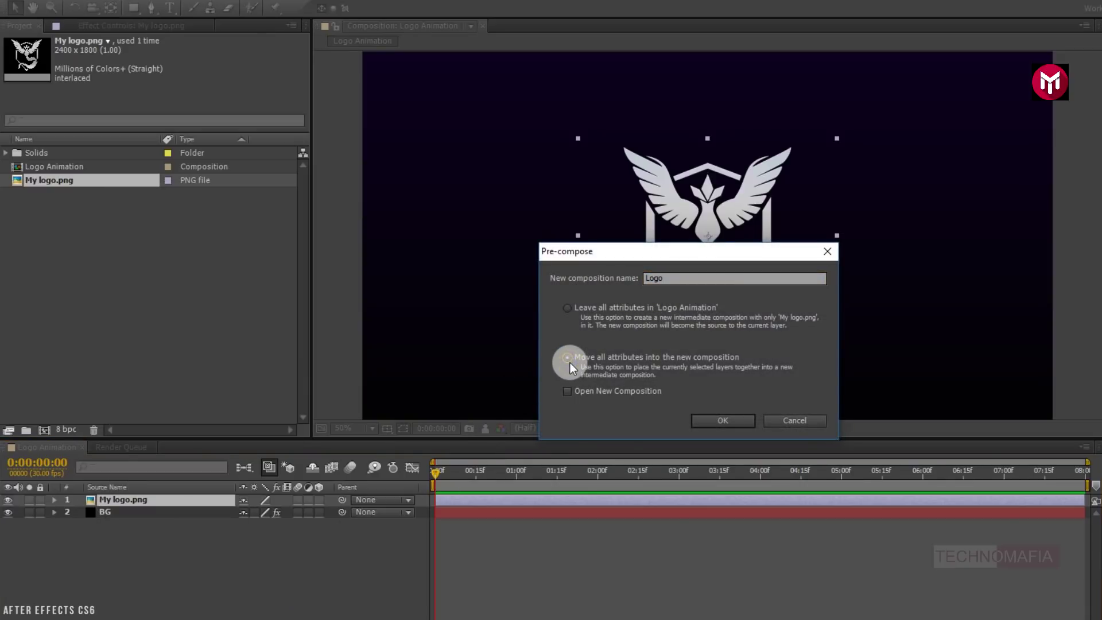
{"action": "left_click", "coordinate": [716, 418]}
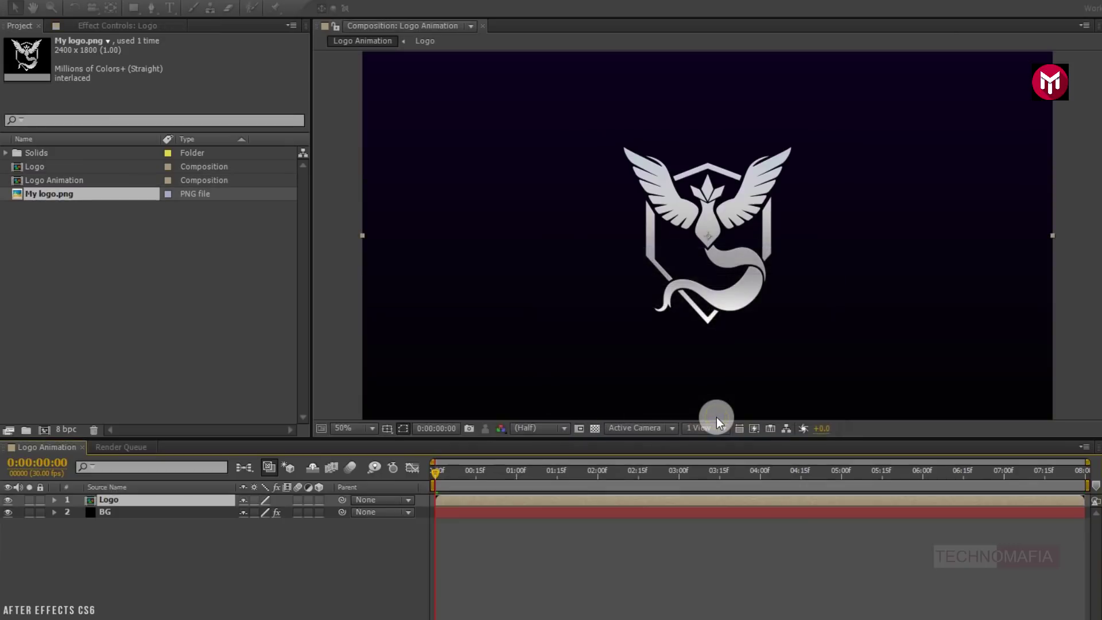
Step: Add a black, composition-sized solid named Noise above the Logo layer
{"action": "right_click", "coordinate": [178, 532]}
{"action": "mouse_move", "coordinate": [385, 546]}
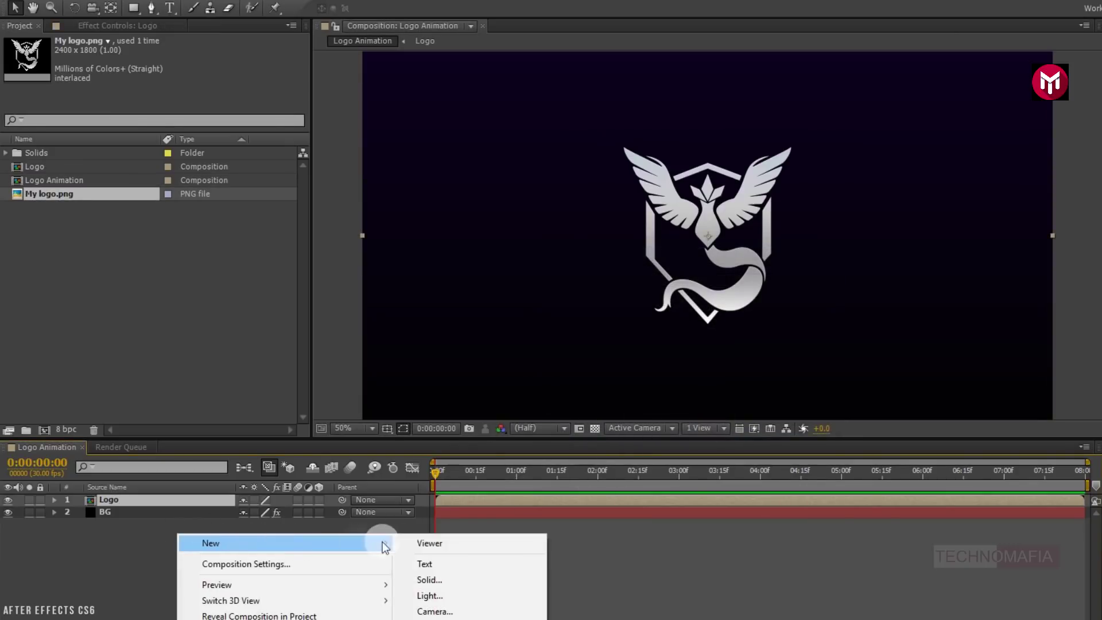
{"action": "left_click", "coordinate": [428, 580]}
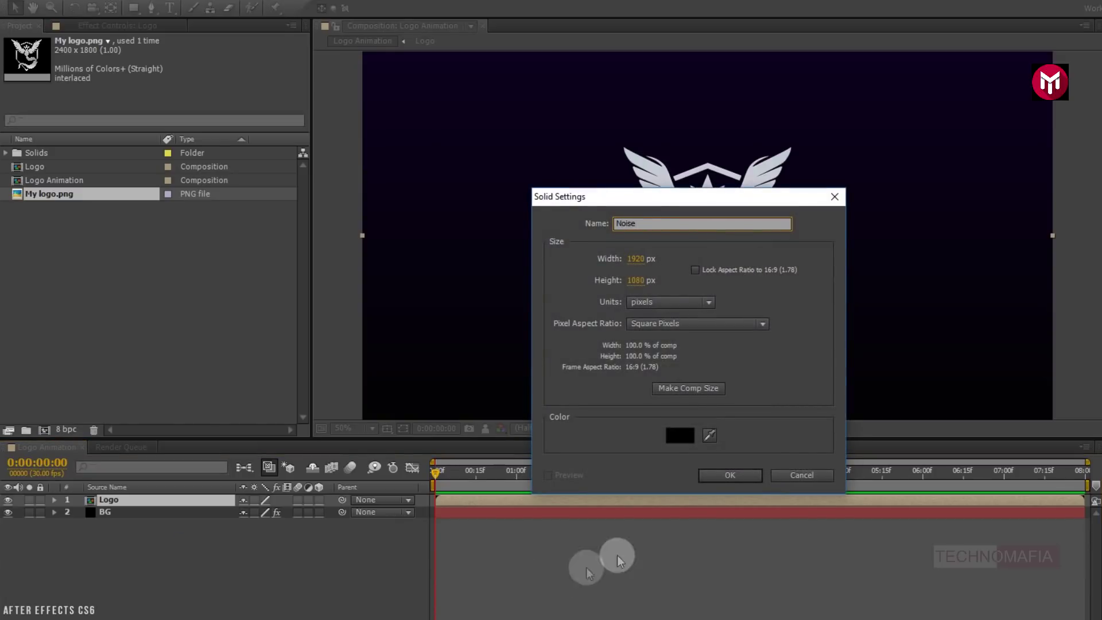
{"action": "left_click", "coordinate": [715, 477]}
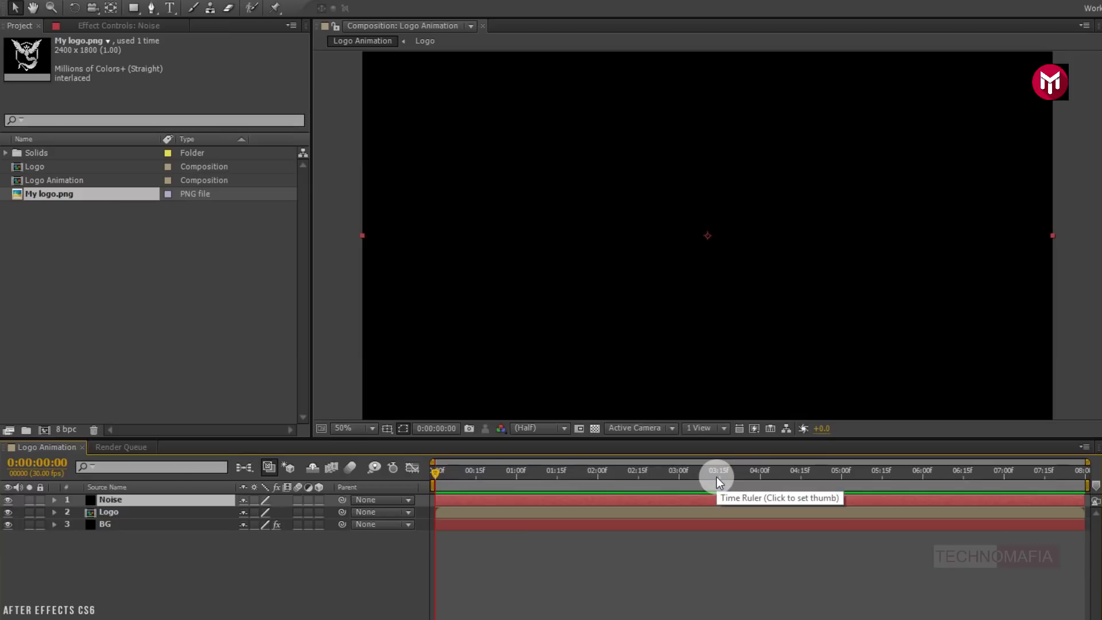
Step: Search the effects for "frac" and apply Fractal Noise to the Noise layer
{"action": "left_click", "coordinate": [984, 39]}
{"action": "type", "text": "f"}
{"action": "left_click", "coordinate": [939, 42]}
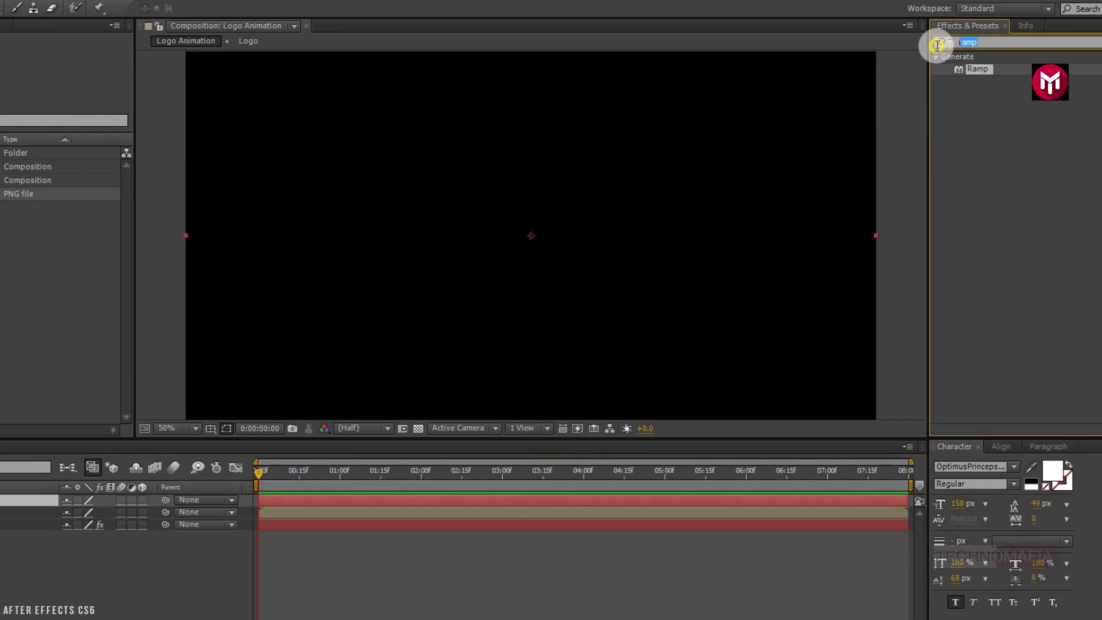
{"action": "type", "text": "rac"}
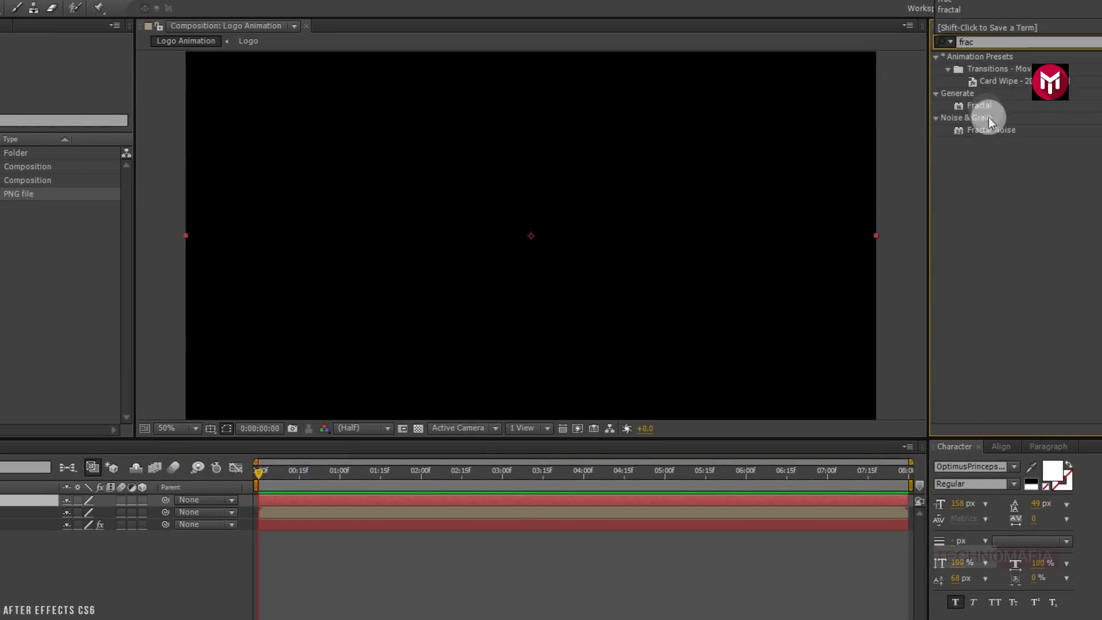
{"action": "double_click", "coordinate": [991, 130]}
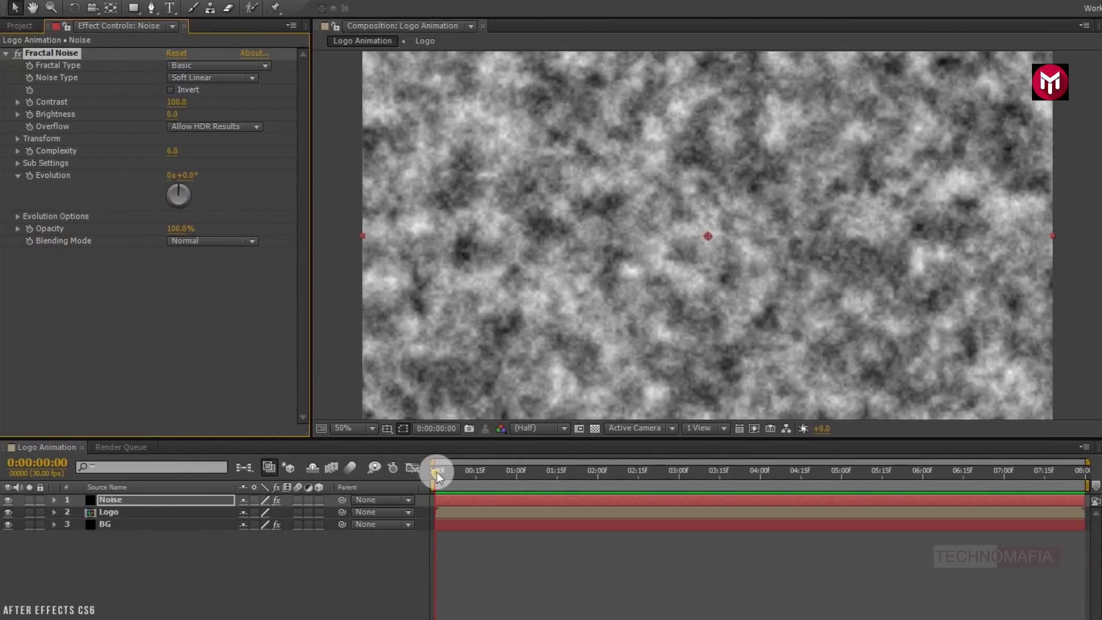
Step: Keyframe the Fractal Noise brightness at 0:00:00:00 with a value of -100
{"action": "left_click", "coordinate": [434, 472]}
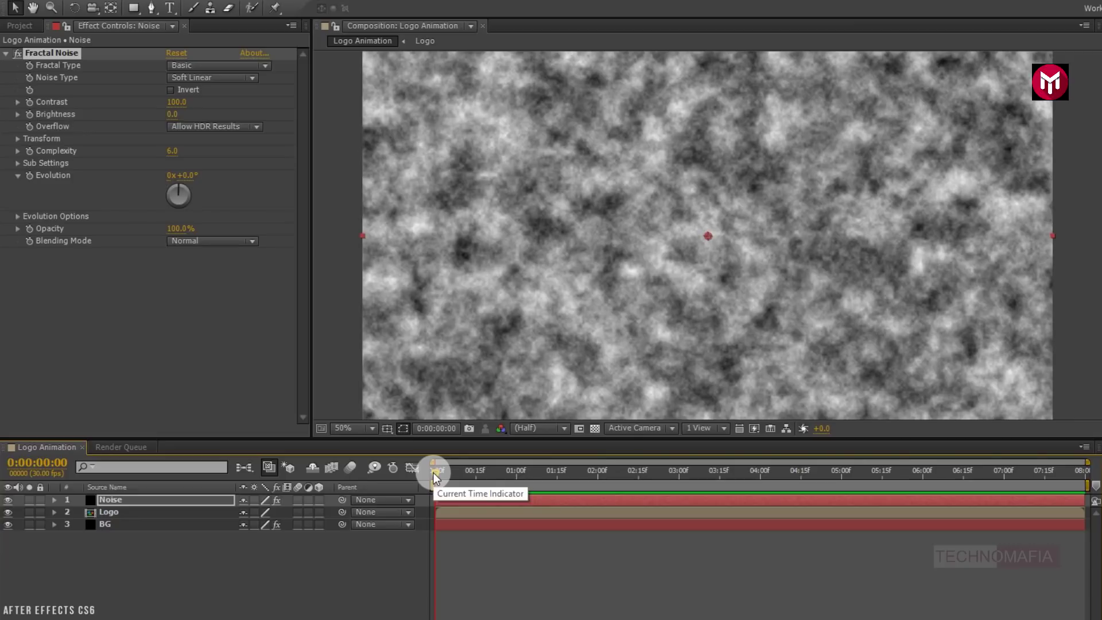
{"action": "left_click", "coordinate": [29, 115]}
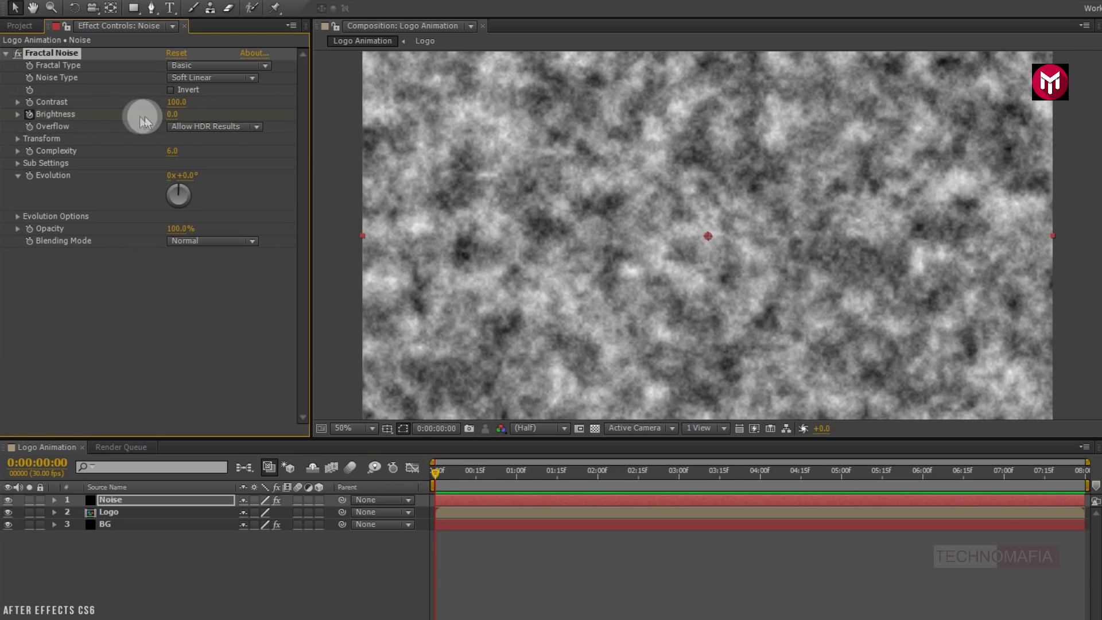
{"action": "left_click_drag", "start_coordinate": [167, 114], "coordinate": [107, 123]}
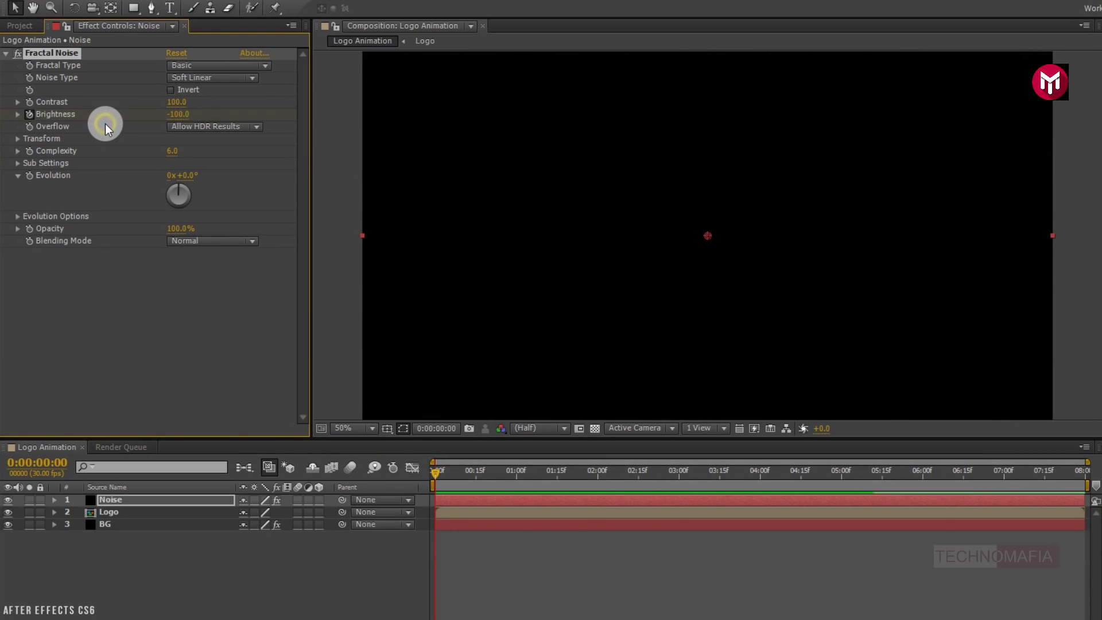
Step: Add a second, higher Fractal Noise brightness keyframe at 0:00:04:00 and scrub through the opening seconds to preview the change
{"action": "left_click", "coordinate": [760, 476]}
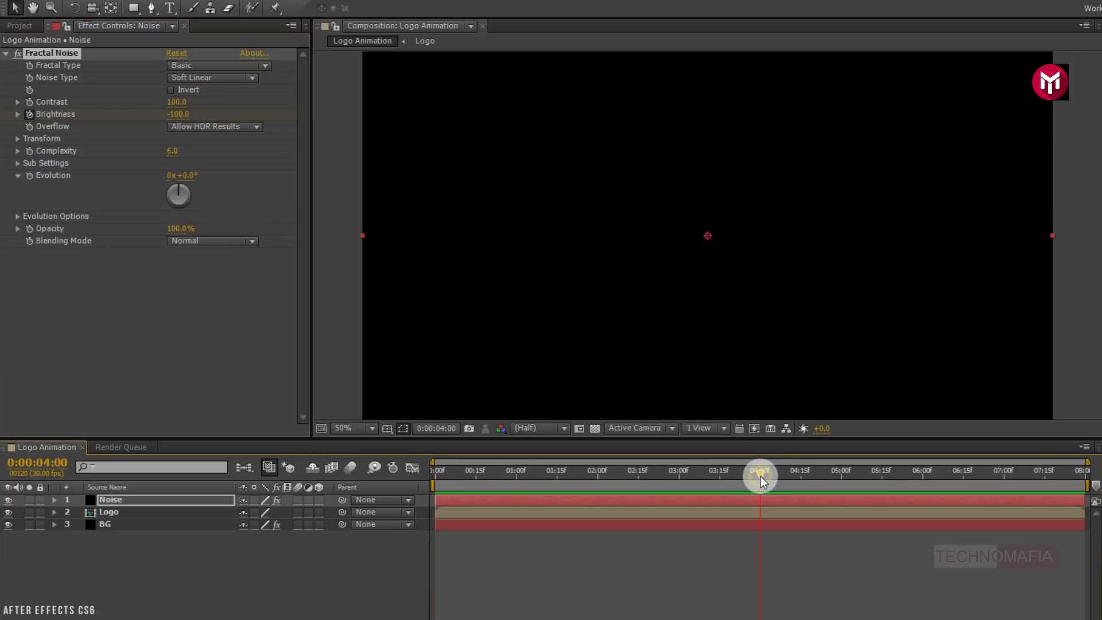
{"action": "left_click_drag", "start_coordinate": [173, 113], "coordinate": [323, 120]}
{"action": "left_click_drag", "start_coordinate": [434, 471], "coordinate": [593, 491]}
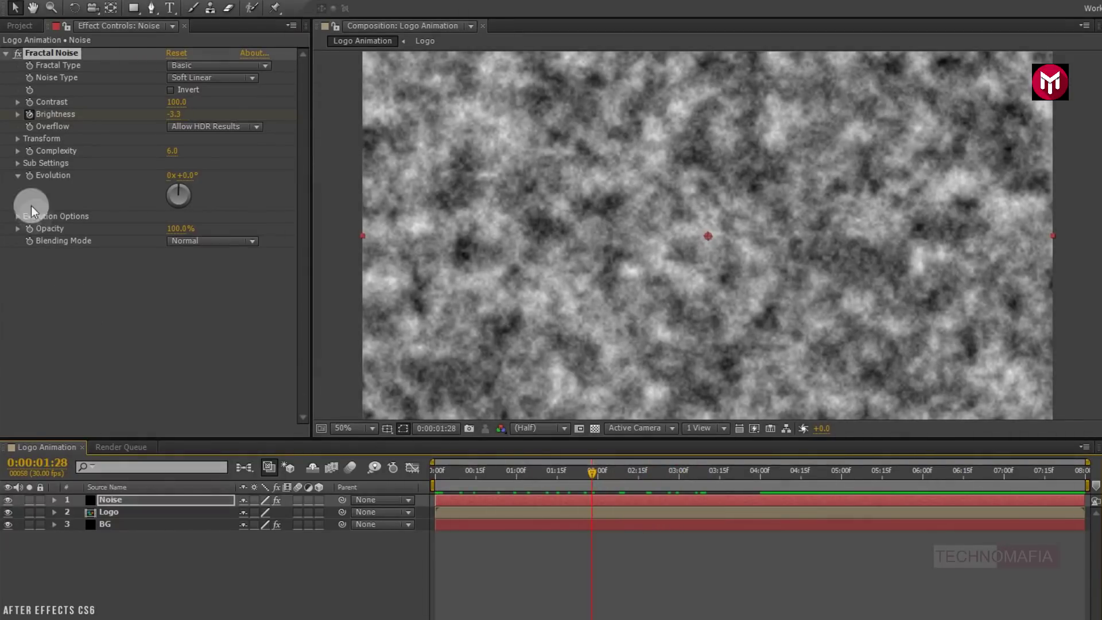
Step: Set the Fractal Noise transform scale to 220 and its complexity to 12
{"action": "left_click", "coordinate": [18, 138]}
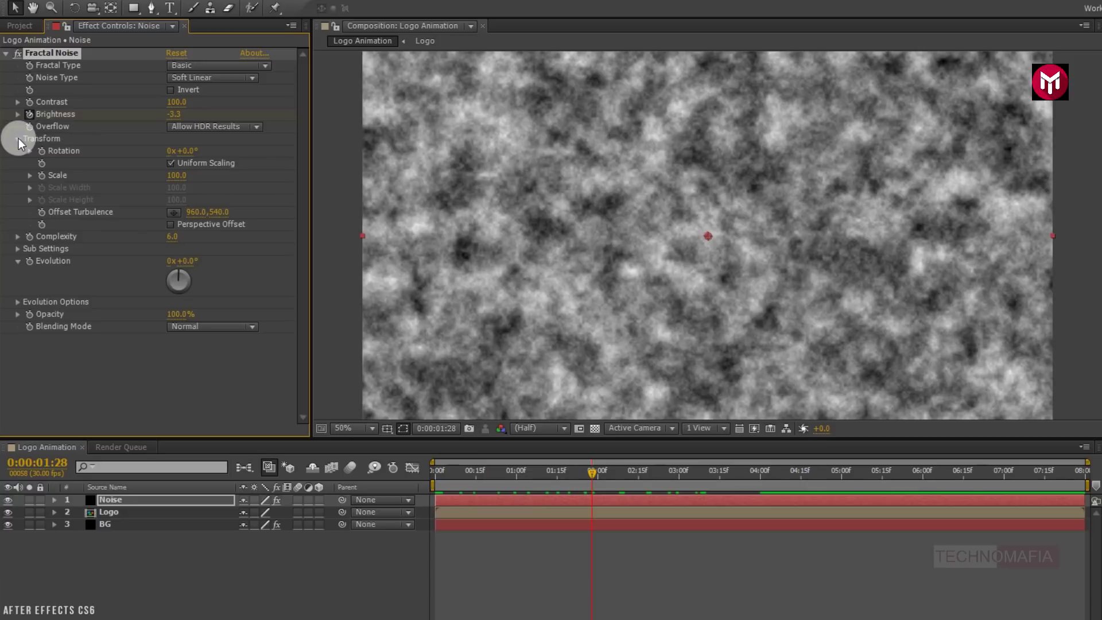
{"action": "left_click_drag", "start_coordinate": [176, 176], "coordinate": [224, 175]}
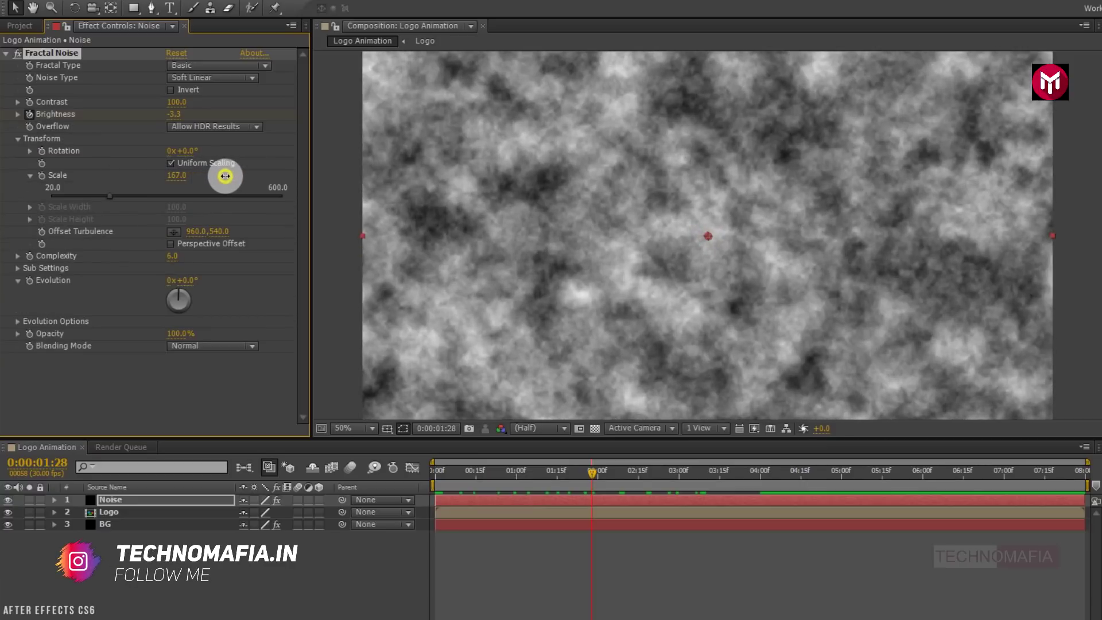
{"action": "left_click_drag", "start_coordinate": [224, 175], "coordinate": [261, 174]}
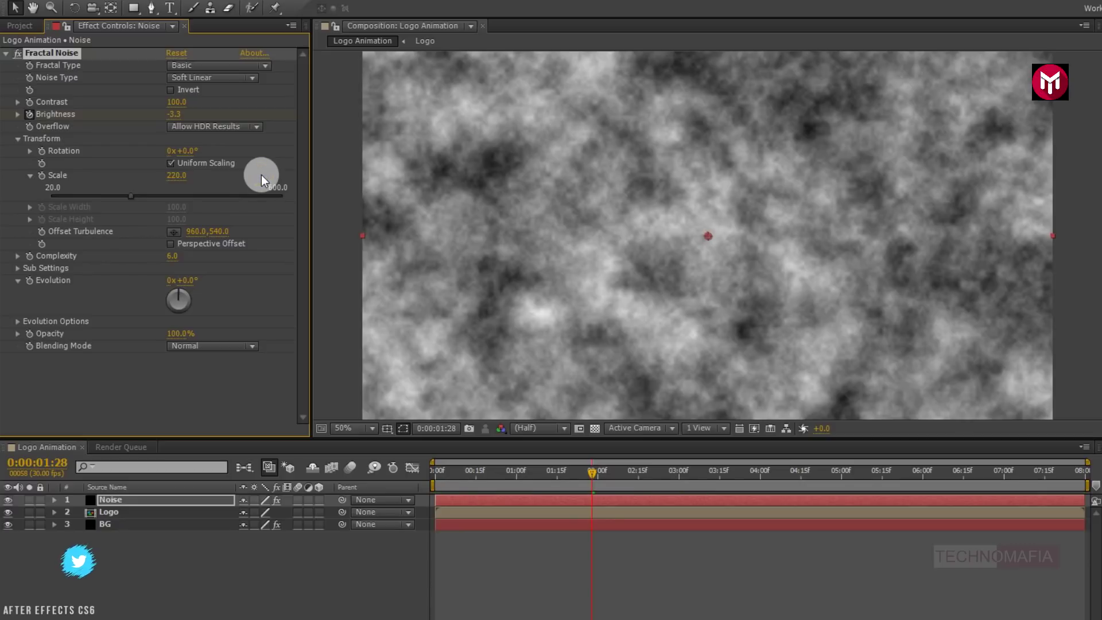
{"action": "left_click_drag", "start_coordinate": [181, 258], "coordinate": [600, 259]}
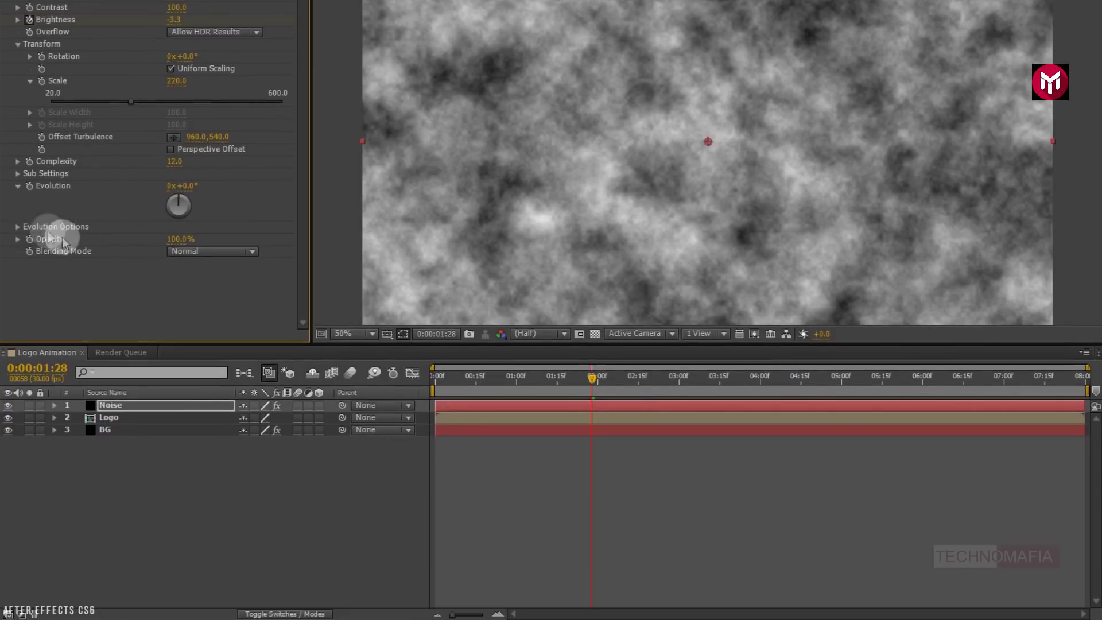
Step: Add the expression time*75 to the Evolution property of Fractal Noise
{"action": "key", "text": "alt"}
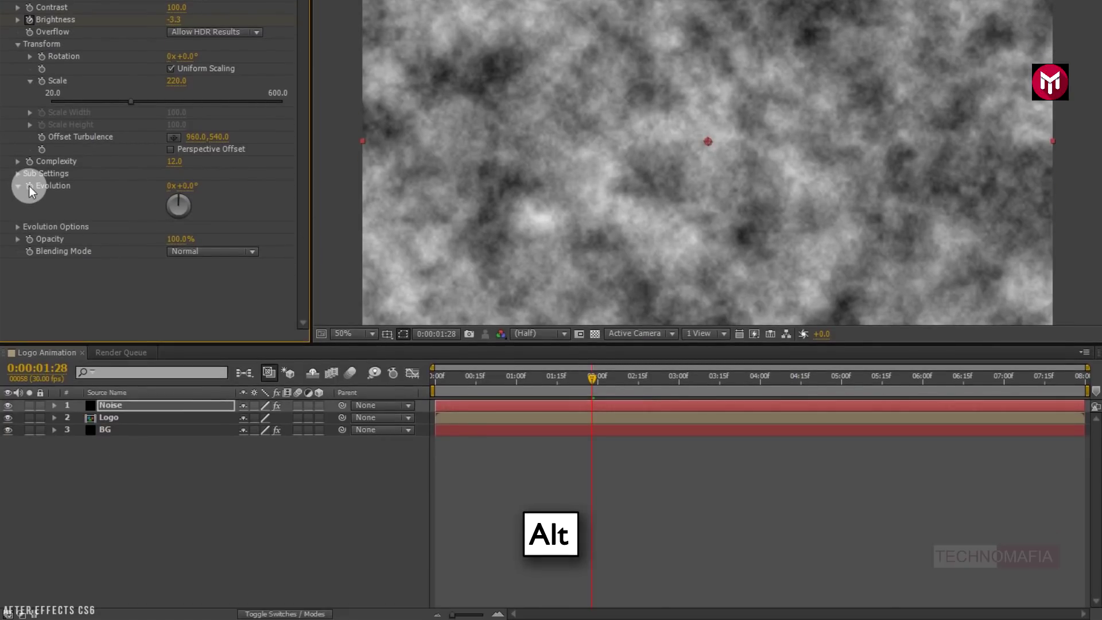
{"action": "left_click", "coordinate": [29, 186], "text": "alt"}
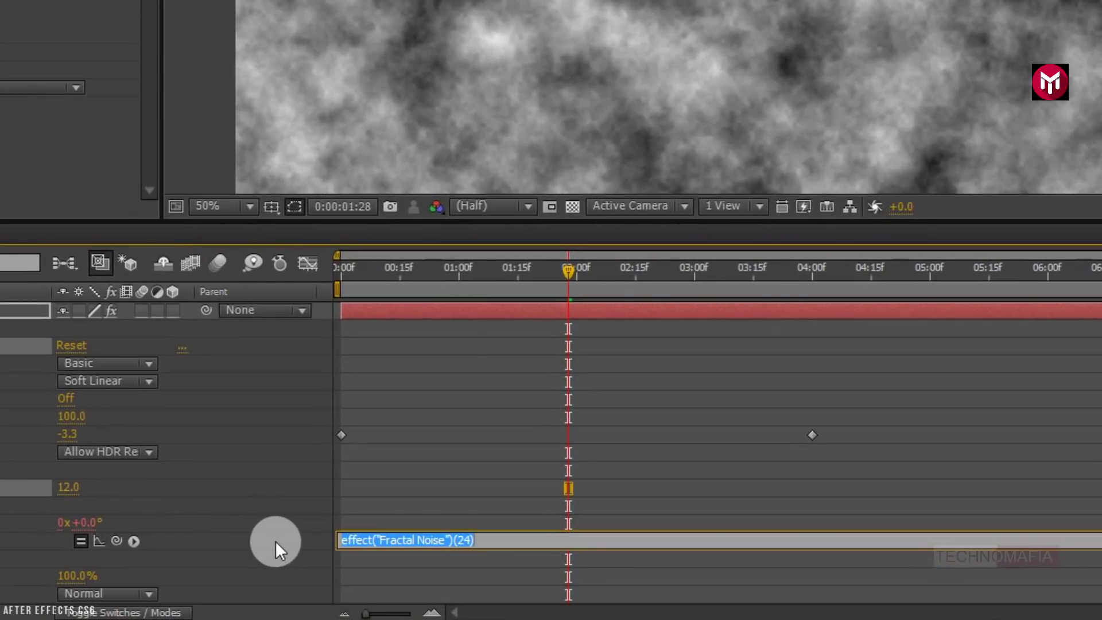
{"action": "type", "text": "time*75"}
{"action": "left_click", "coordinate": [276, 541]}
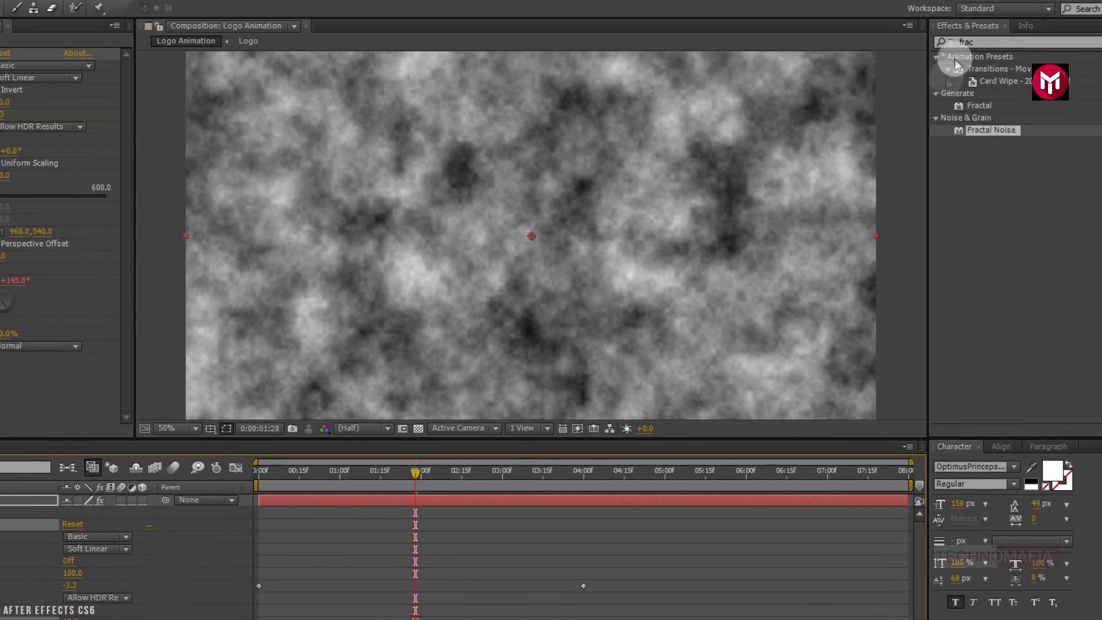
Step: Apply the Curves effect to the Noise layer and bend its RGB curve into a steep S-shape for stronger contrast
{"action": "left_click", "coordinate": [944, 41]}
{"action": "type", "text": "curves"}
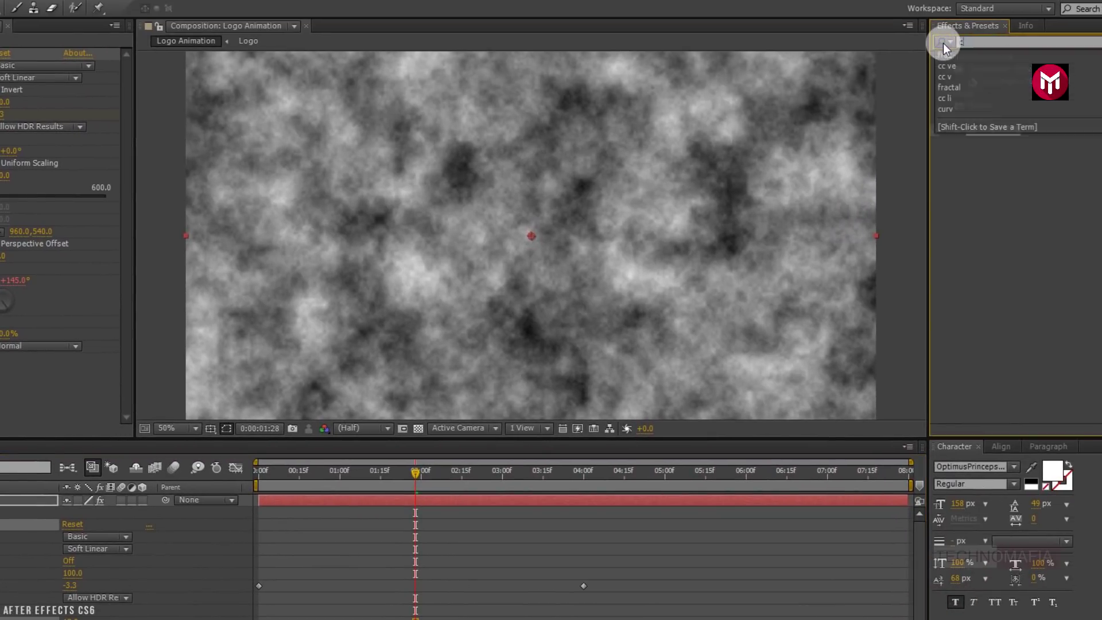
{"action": "double_click", "coordinate": [978, 106]}
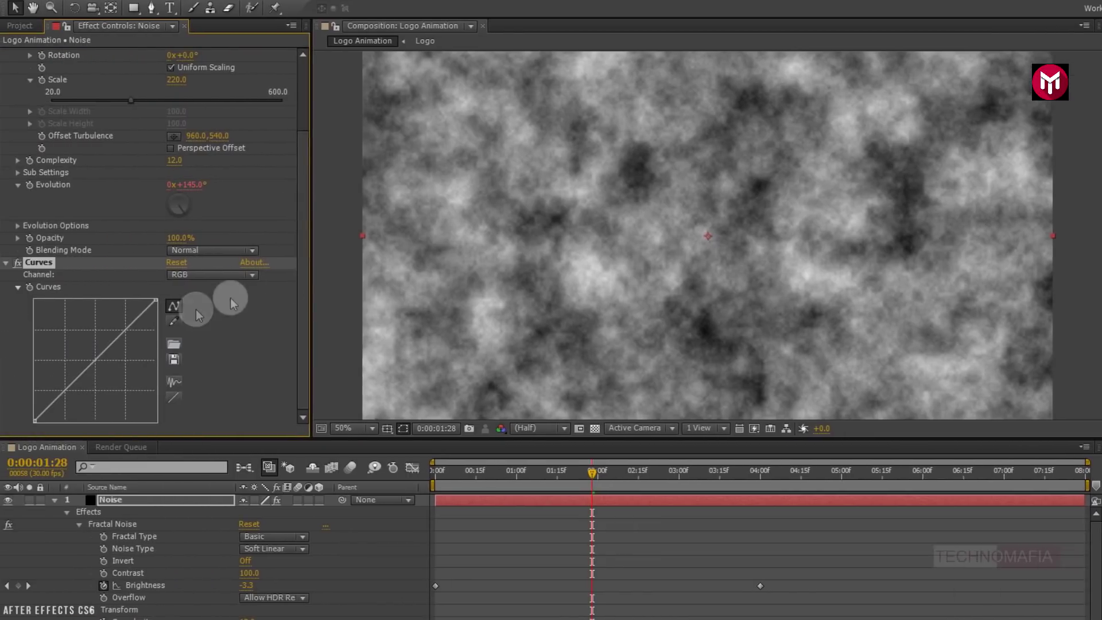
{"action": "left_click_drag", "start_coordinate": [14, 325], "coordinate": [0, 308]}
{"action": "left_click_drag", "start_coordinate": [72, 365], "coordinate": [49, 408]}
{"action": "left_click", "coordinate": [53, 502]}
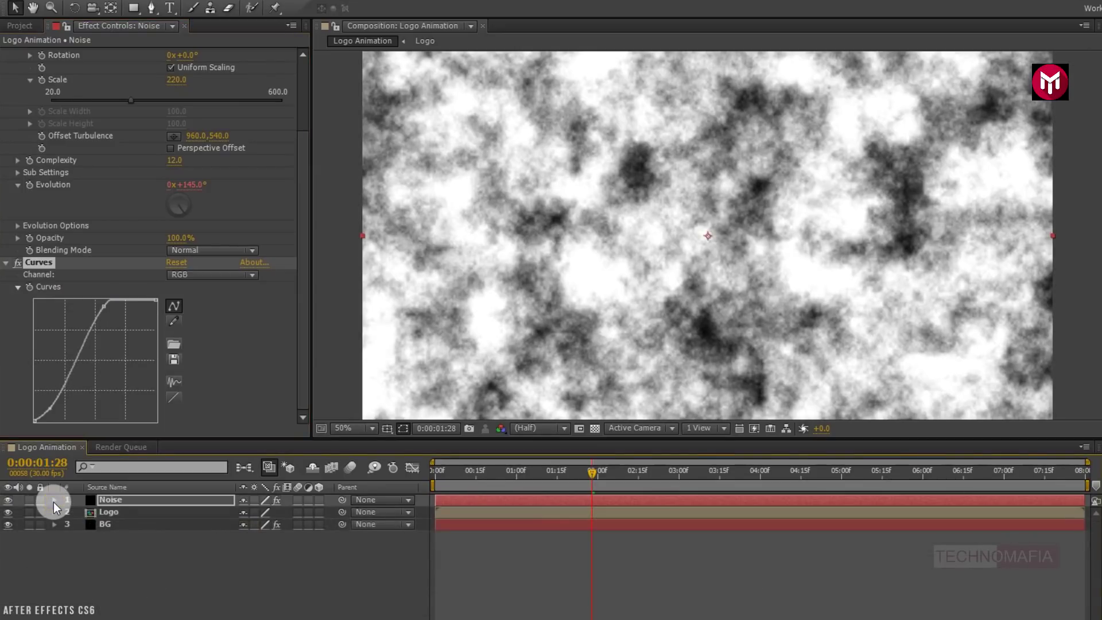
Step: Set the Logo layer's track matte to Luma Matte "Noise" and scrub through the timeline to preview the reveal
{"action": "left_click", "coordinate": [122, 511]}
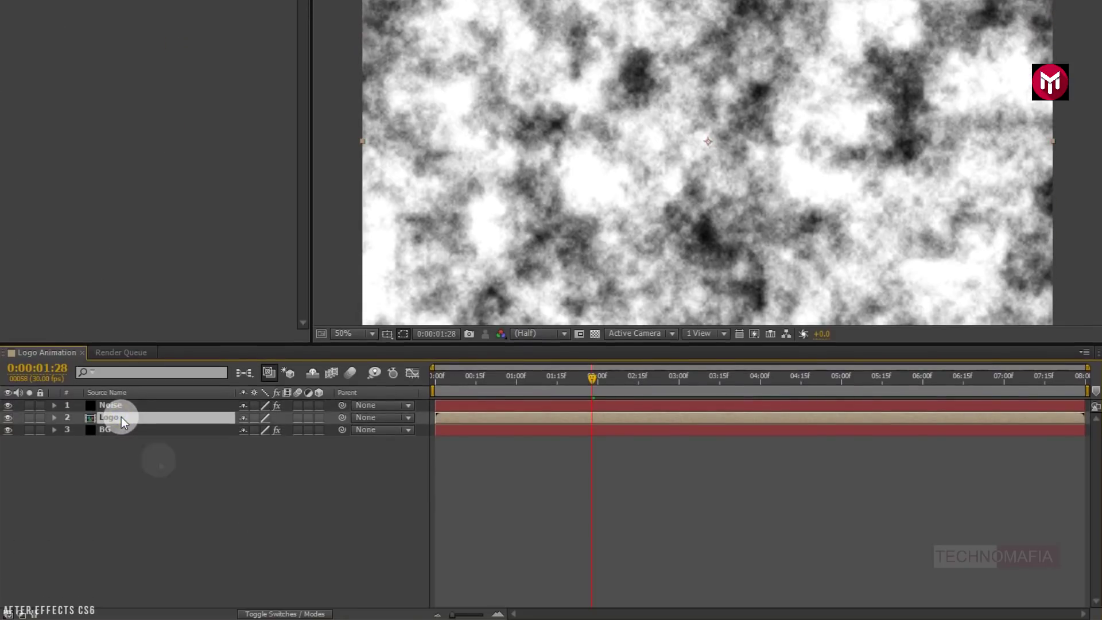
{"action": "left_click", "coordinate": [261, 613]}
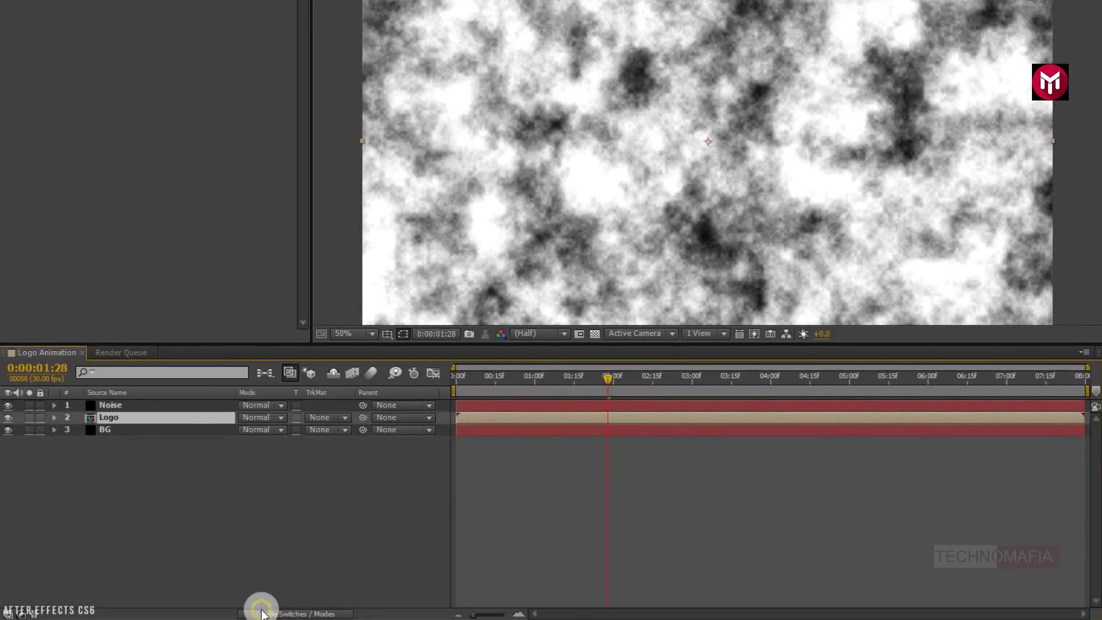
{"action": "left_click", "coordinate": [315, 417]}
{"action": "left_click", "coordinate": [329, 486]}
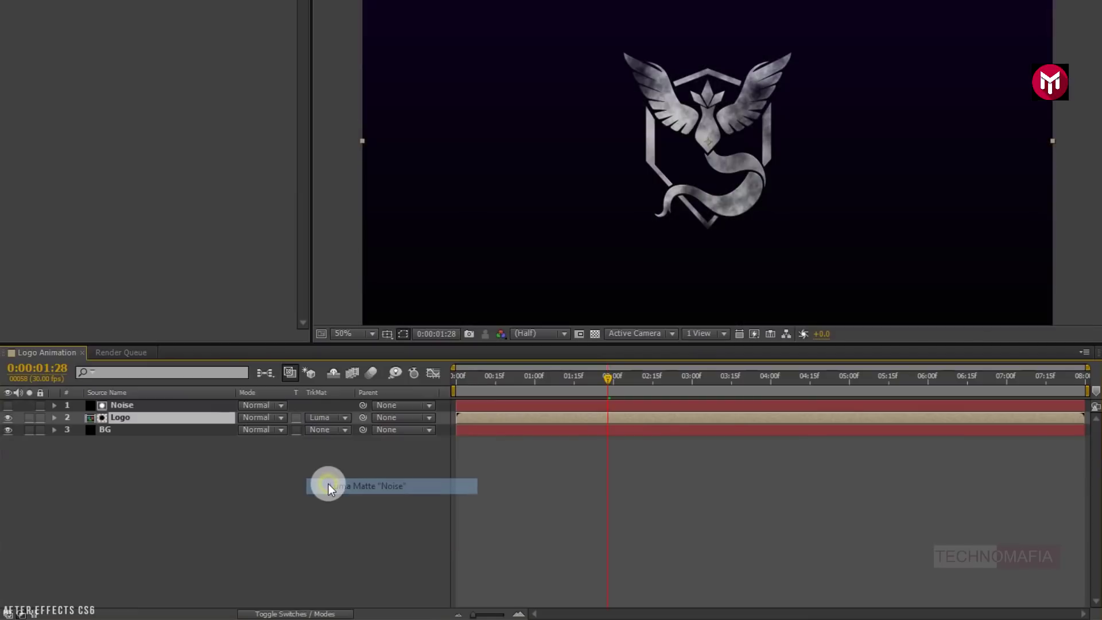
{"action": "left_click", "coordinate": [459, 376]}
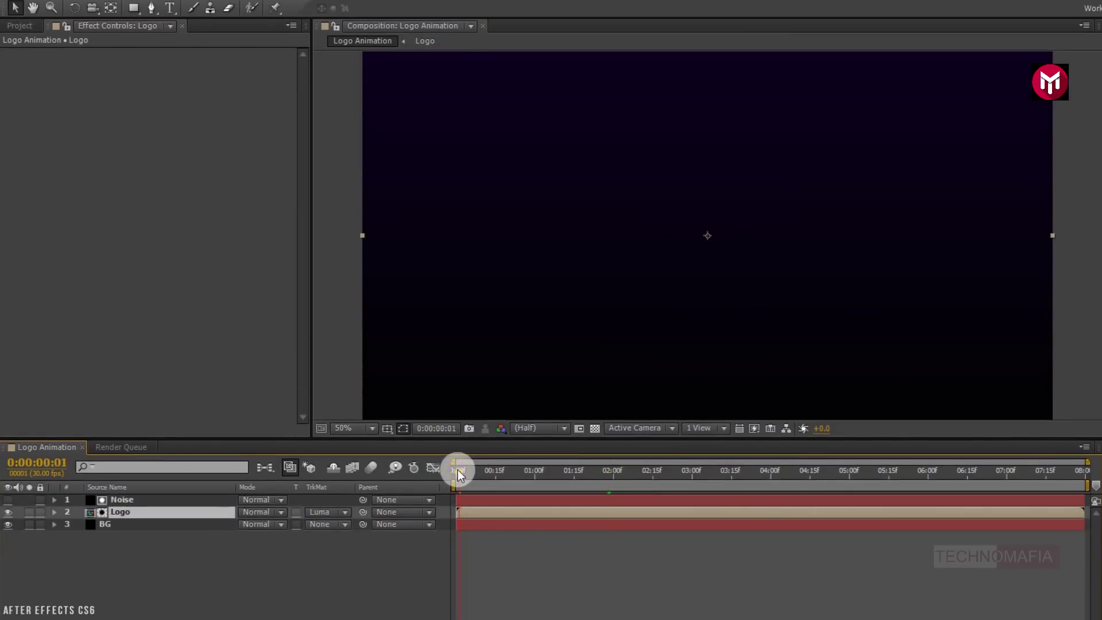
{"action": "left_click_drag", "start_coordinate": [505, 472], "coordinate": [810, 465]}
{"action": "left_click_drag", "start_coordinate": [718, 464], "coordinate": [569, 470]}
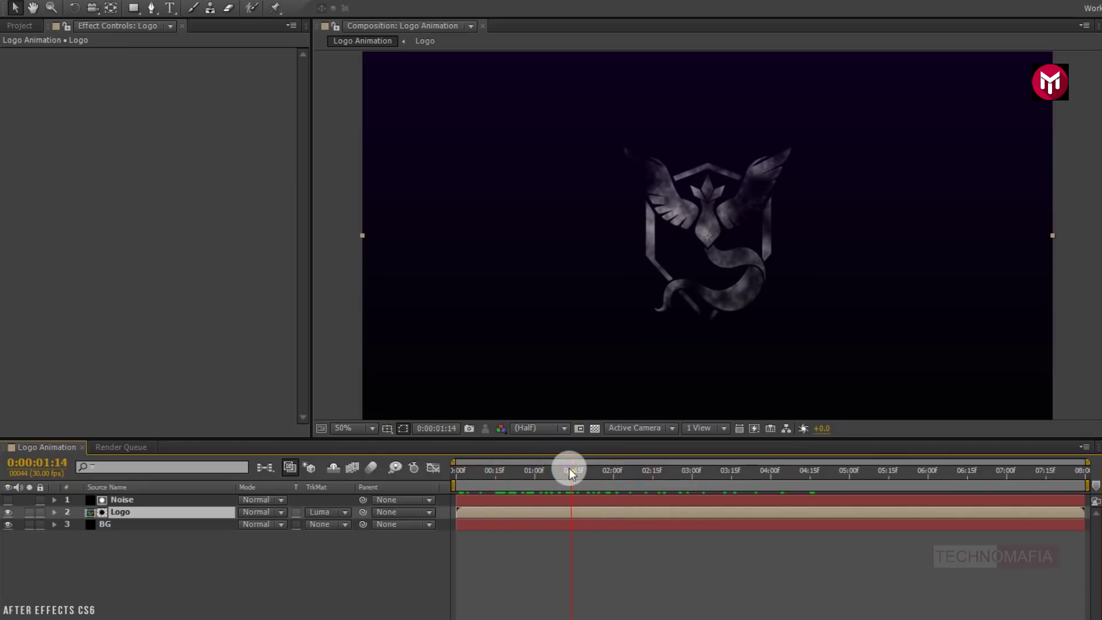
Step: Pre-compose the Noise and Logo layers together as Noise, moving all attributes into the new composition
{"action": "left_click", "coordinate": [116, 501]}
{"action": "right_click", "coordinate": [116, 496]}
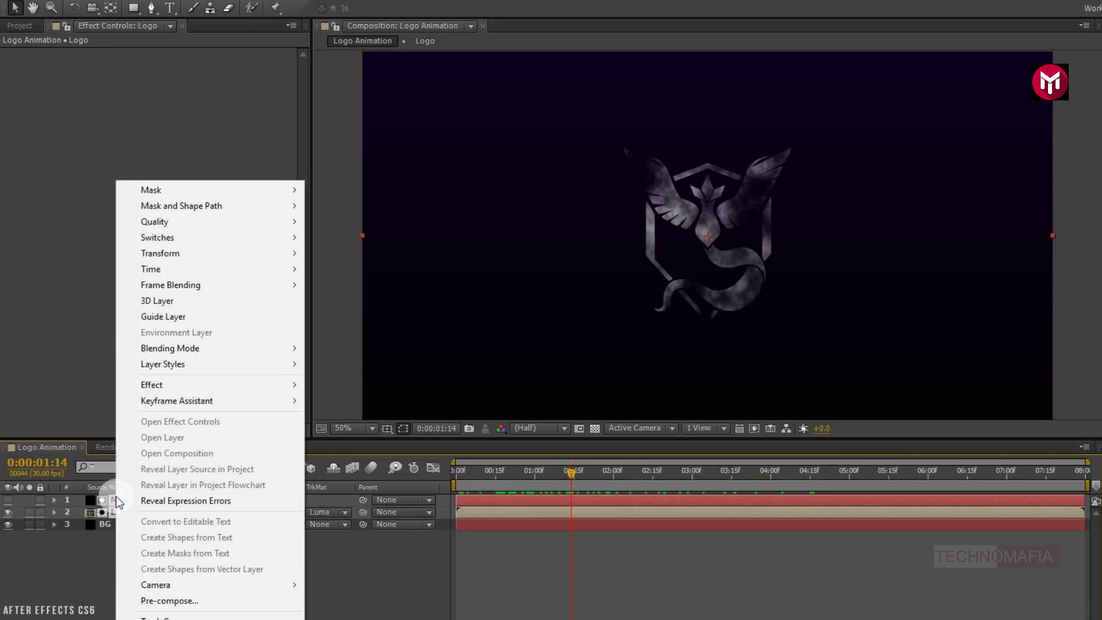
{"action": "left_click", "coordinate": [150, 599]}
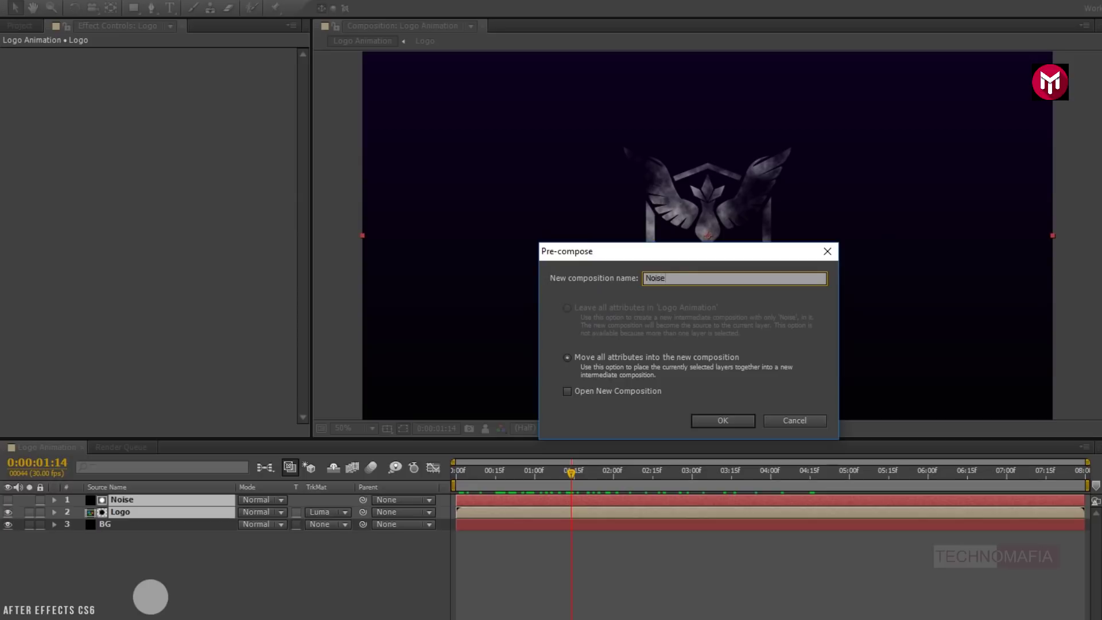
{"action": "left_click", "coordinate": [697, 425]}
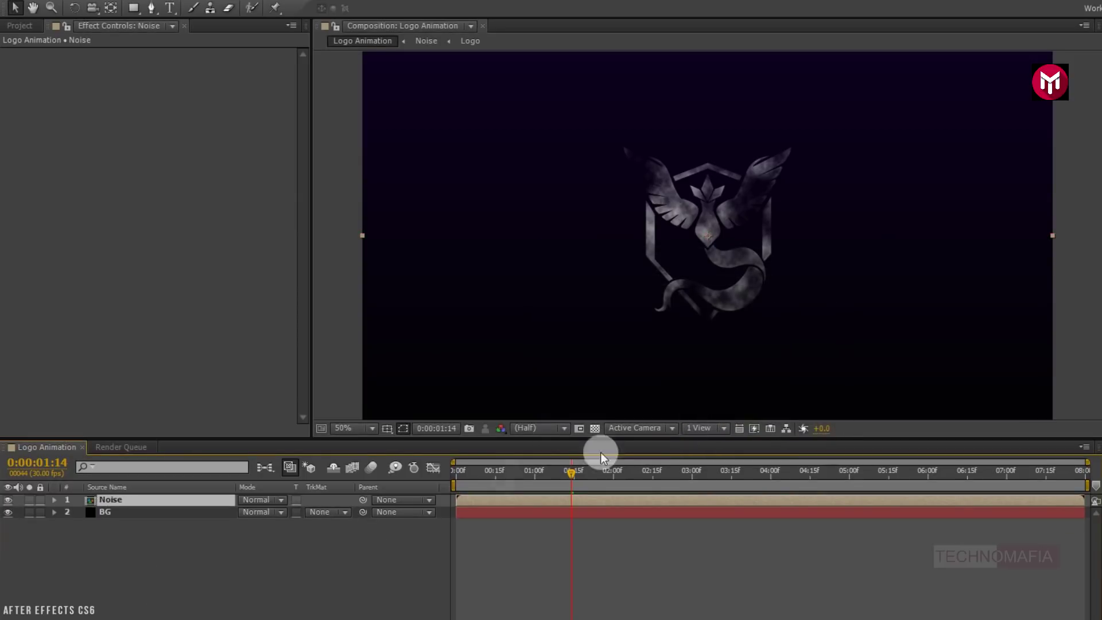
Step: Shift the pre-composed Noise layer to start at 0:00:01:00 and duplicate it once
{"action": "left_click", "coordinate": [534, 477]}
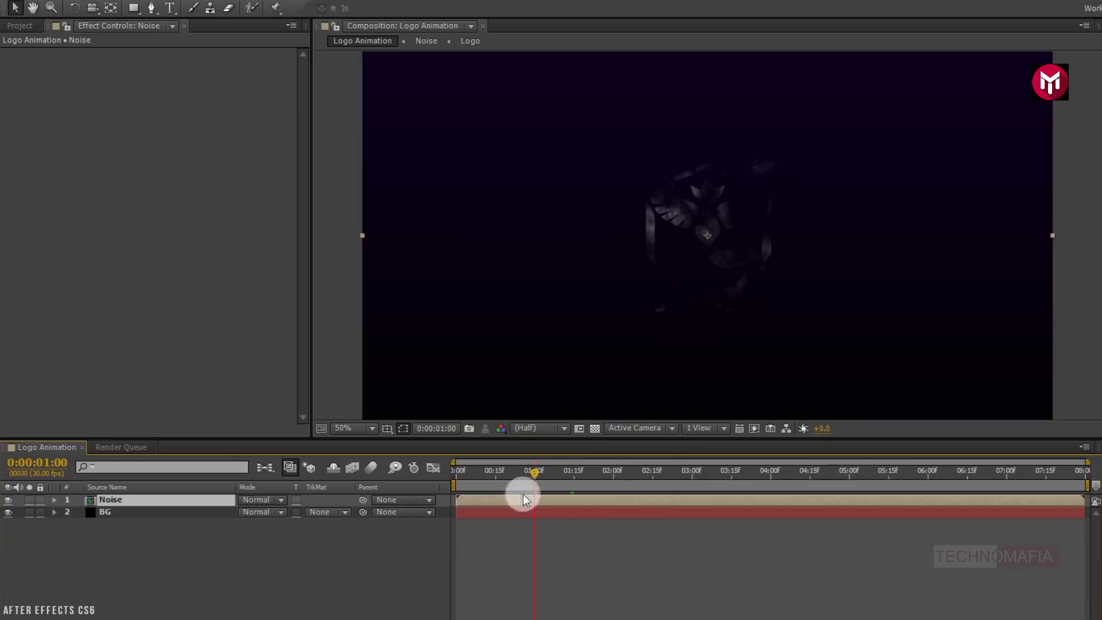
{"action": "left_click_drag", "start_coordinate": [494, 497], "coordinate": [577, 502]}
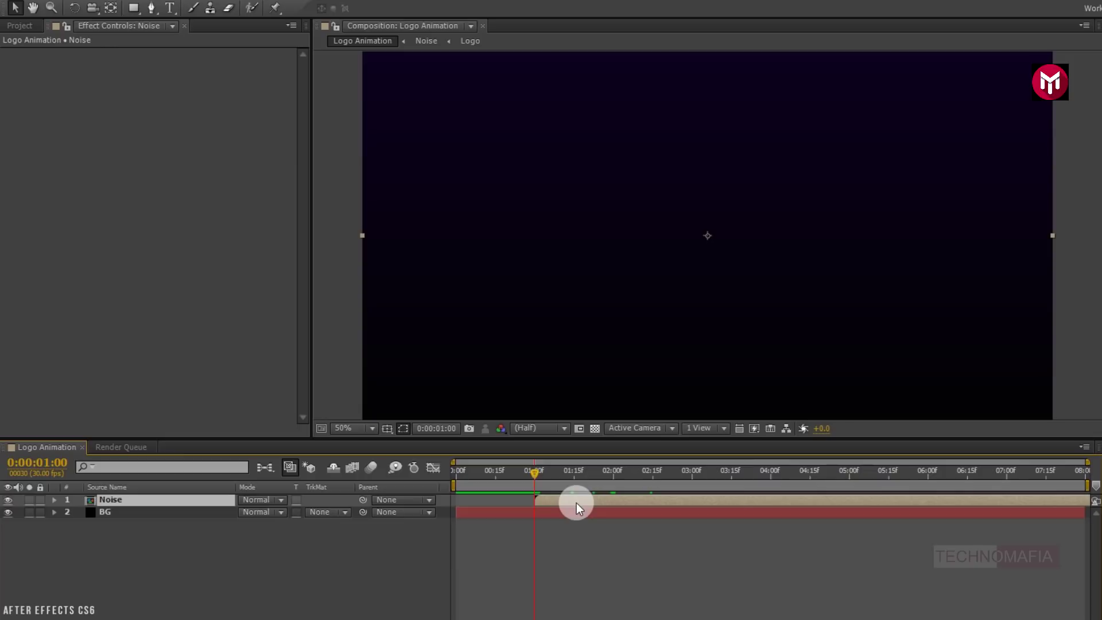
{"action": "key", "text": "ctrl+d"}
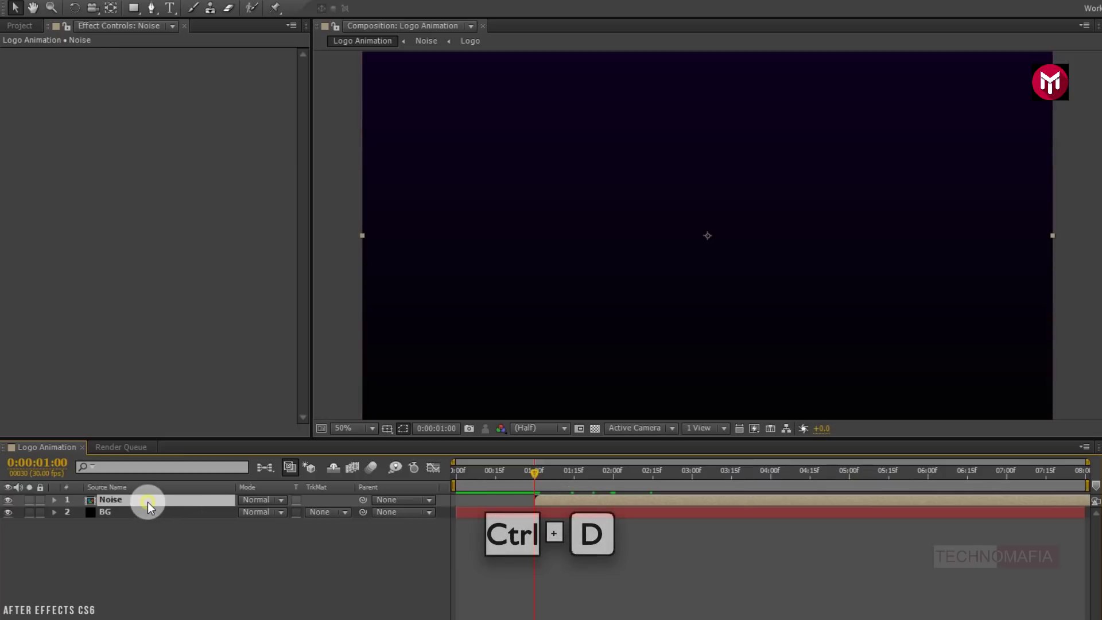
{"action": "key", "text": "ctrl+d"}
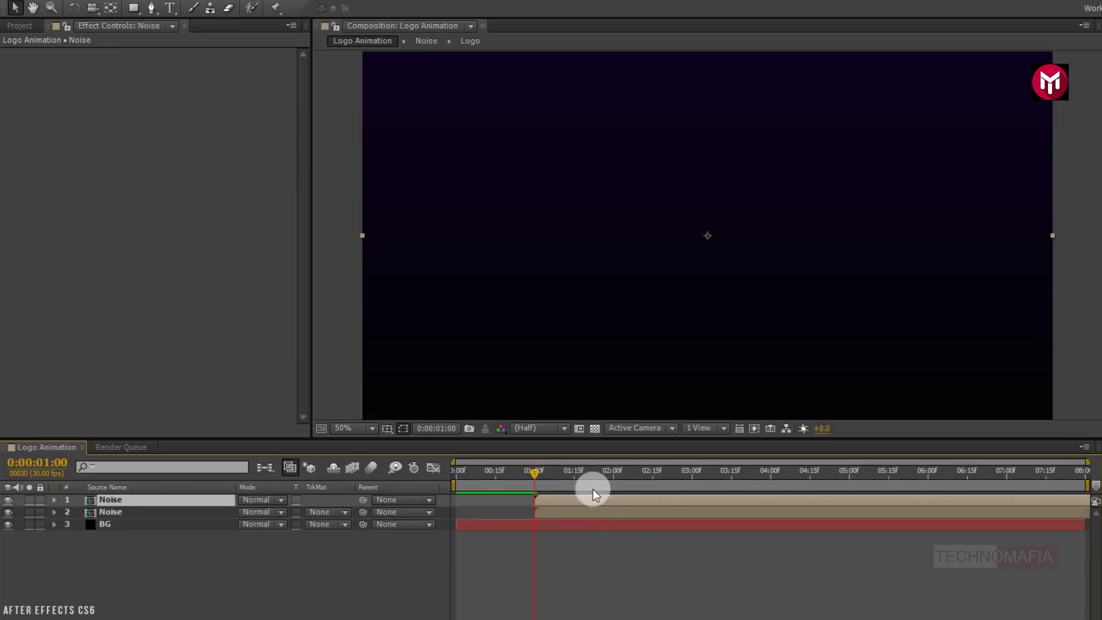
Step: Apply Tint to the upper Noise layer and map white to orange, FB5300, checking the look at 0:00:02:09
{"action": "left_click", "coordinate": [637, 473]}
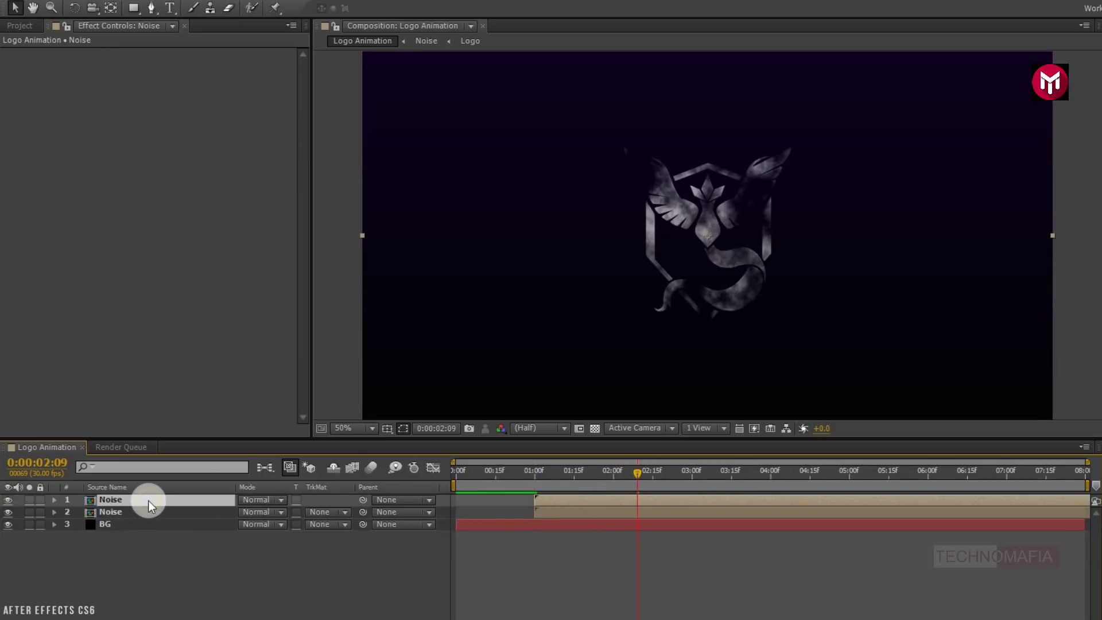
{"action": "left_click", "coordinate": [983, 42]}
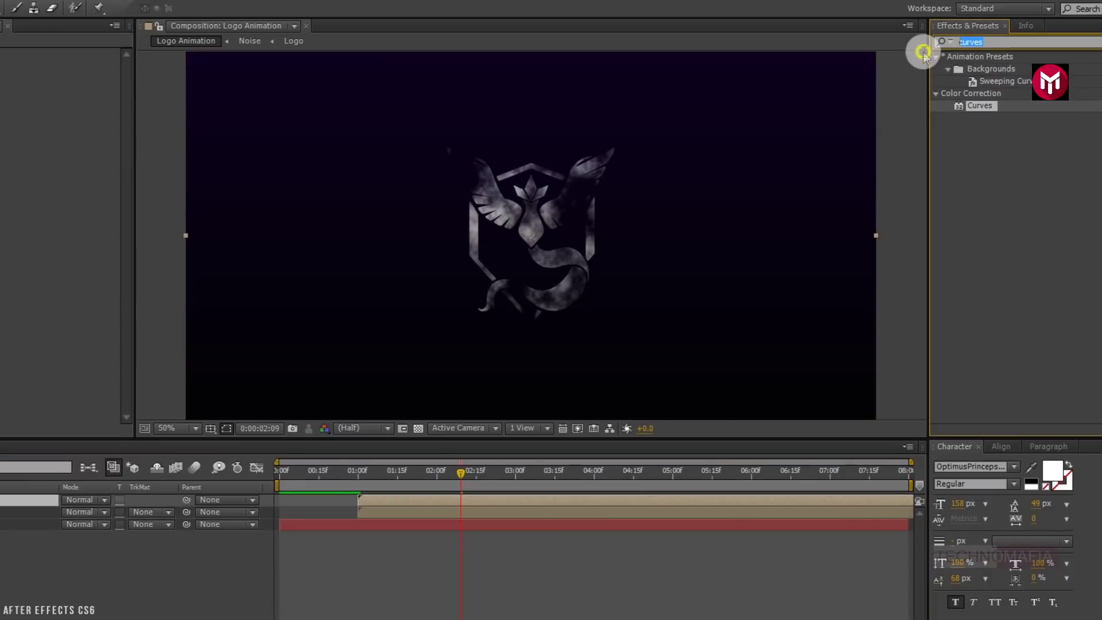
{"action": "type", "text": "tint"}
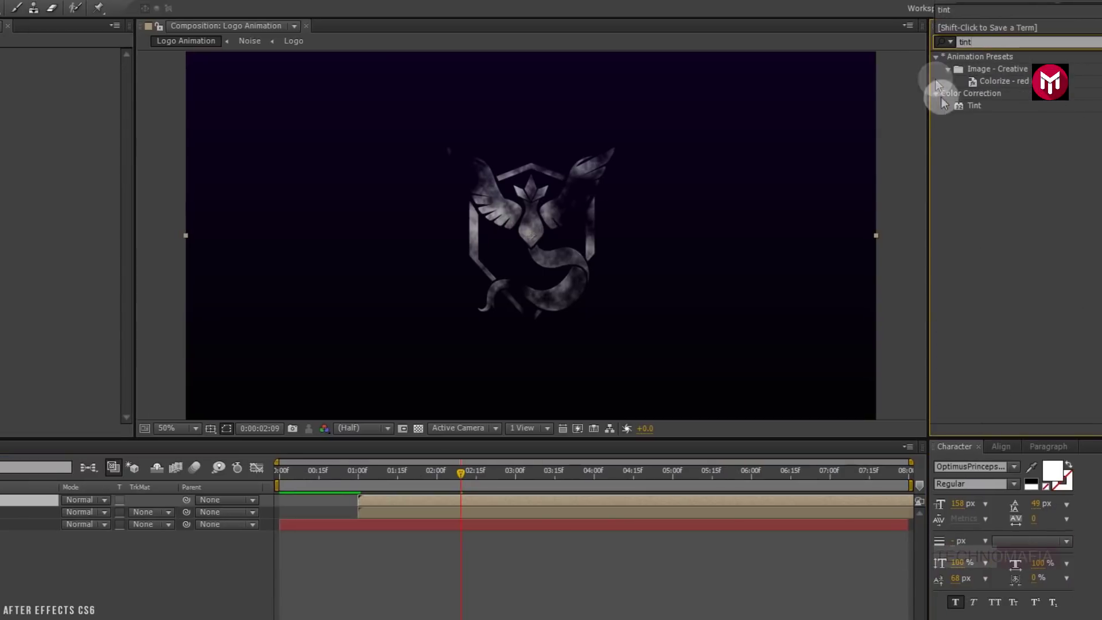
{"action": "double_click", "coordinate": [973, 106]}
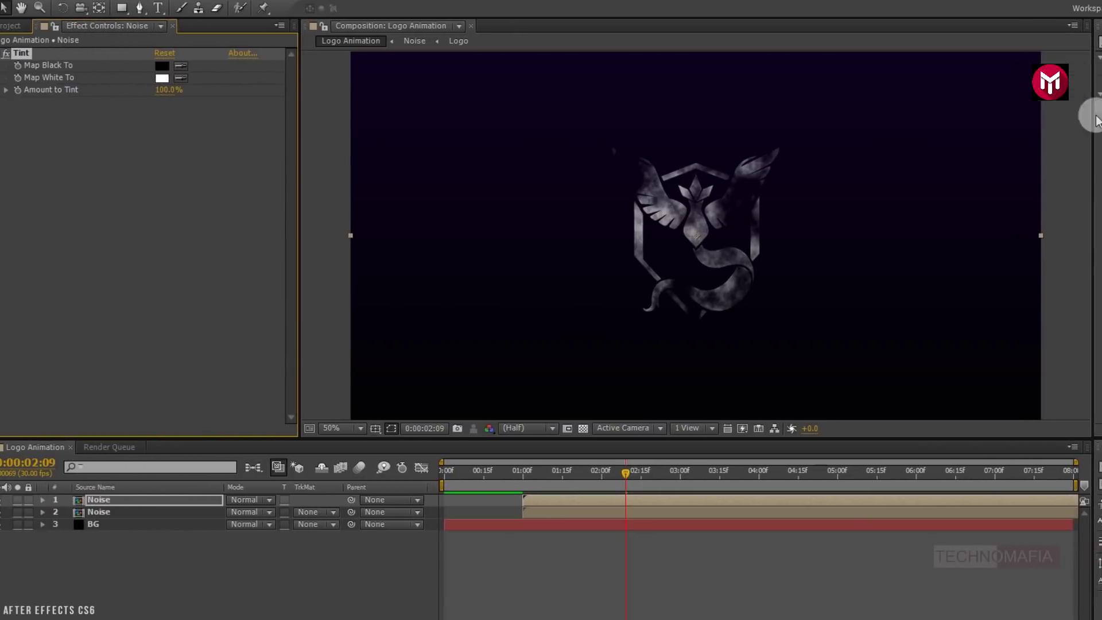
{"action": "left_click", "coordinate": [163, 79]}
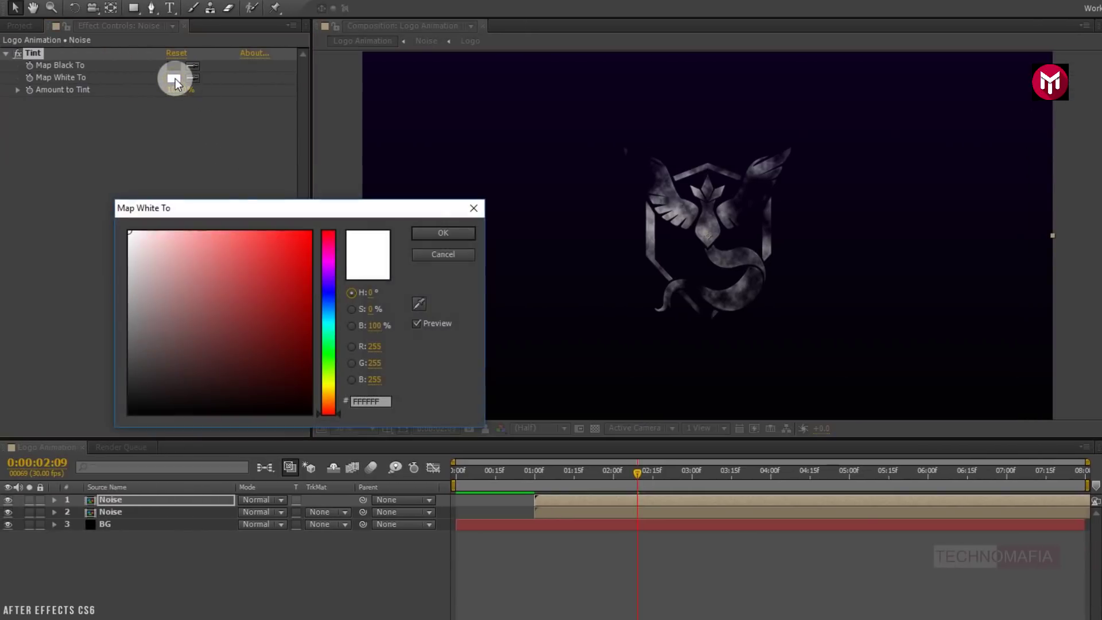
{"action": "left_click", "coordinate": [324, 406]}
{"action": "left_click_drag", "start_coordinate": [290, 239], "coordinate": [316, 234]}
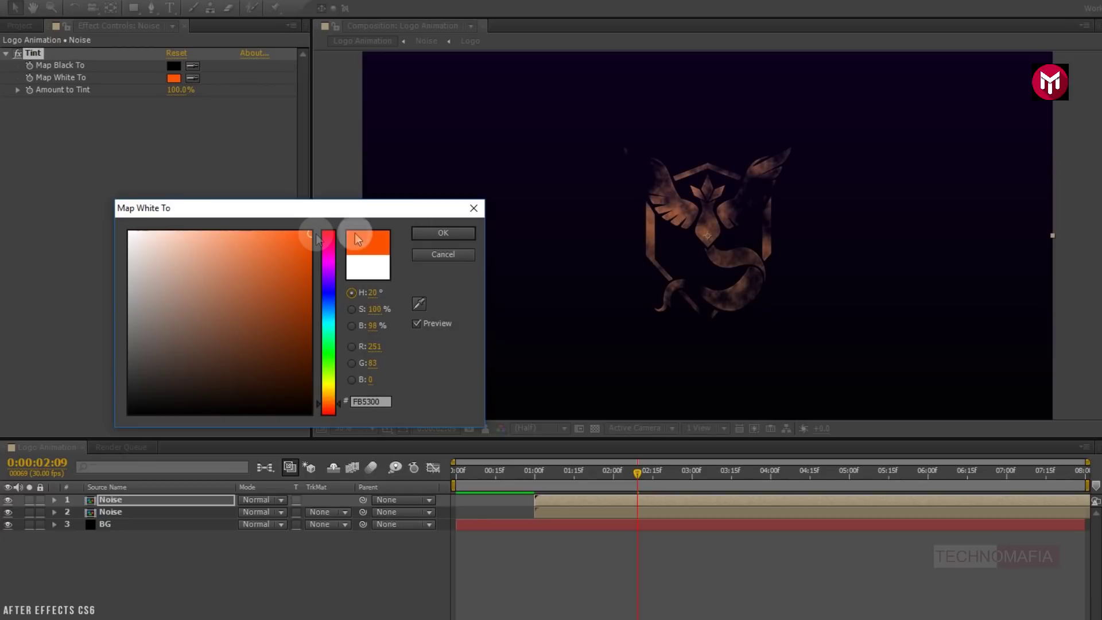
{"action": "left_click", "coordinate": [436, 231]}
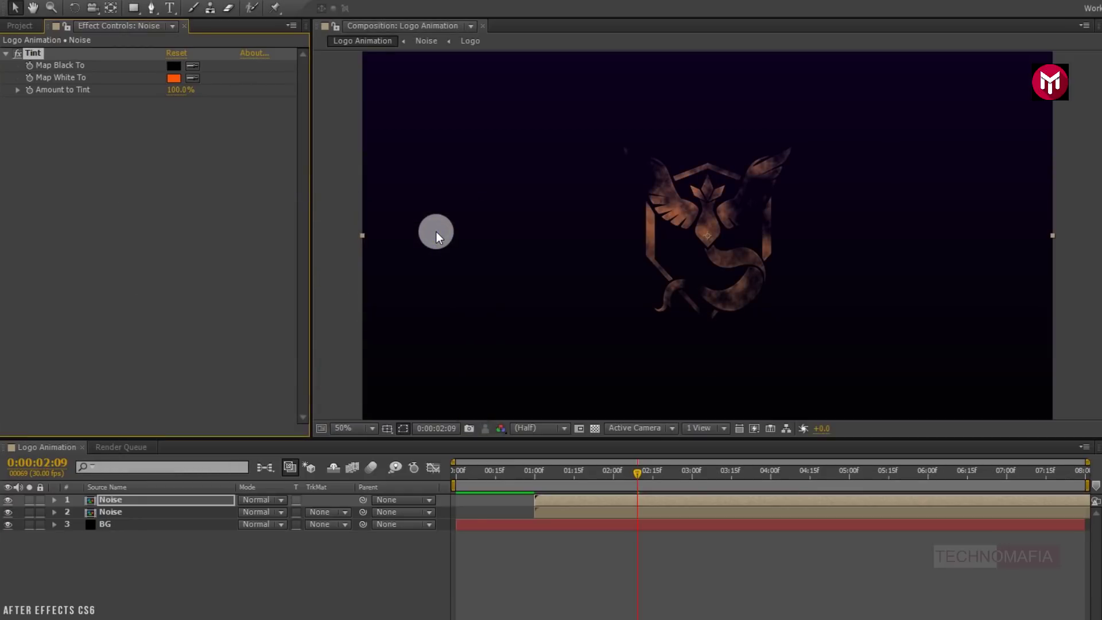
Step: Search the effects for "glow", apply Glow to the upper Noise layer and set the glow radius to 75
{"action": "left_click", "coordinate": [949, 45]}
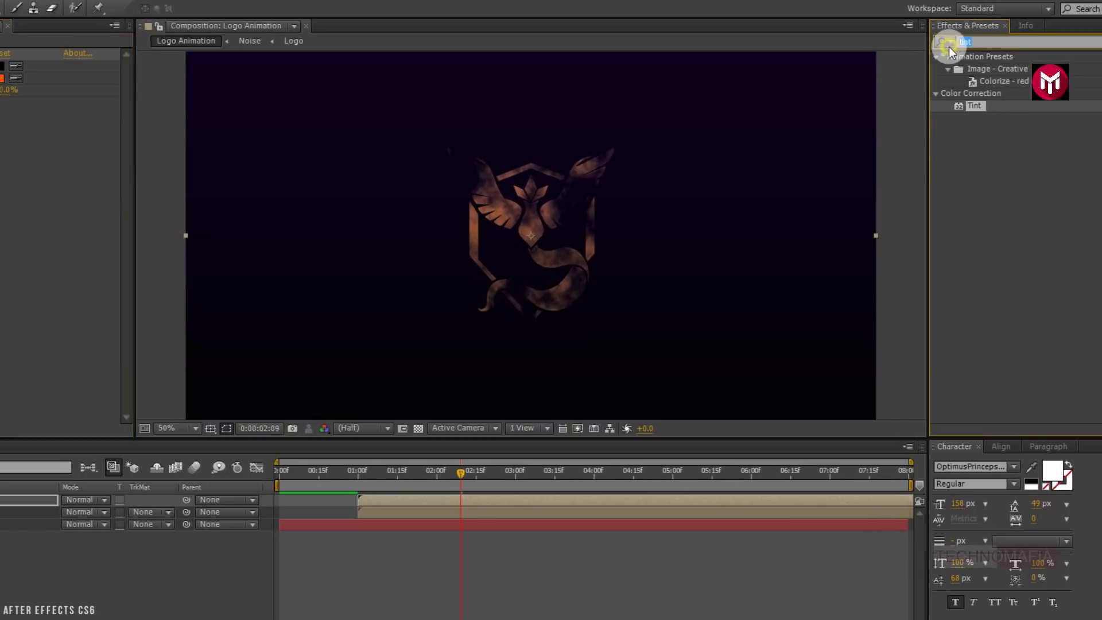
{"action": "type", "text": "glow"}
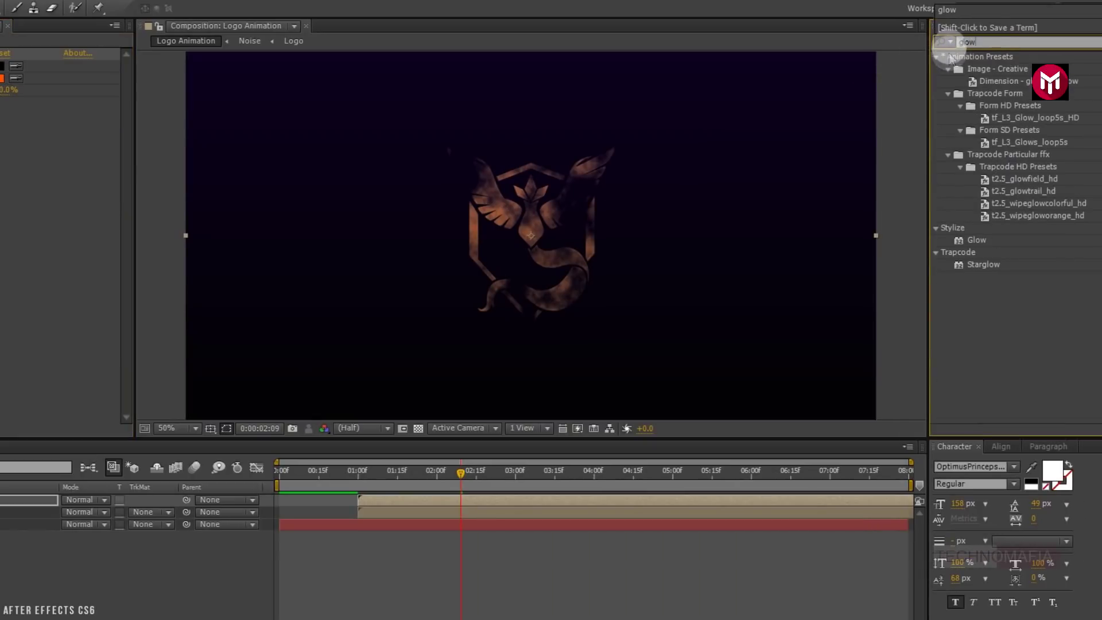
{"action": "double_click", "coordinate": [977, 241]}
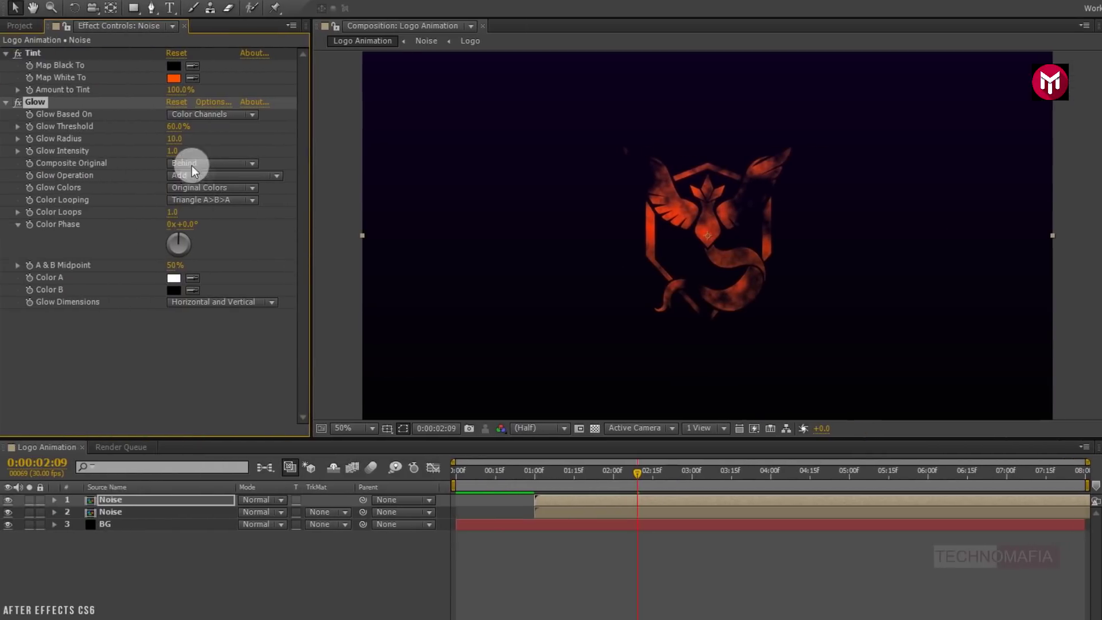
{"action": "left_click", "coordinate": [175, 139]}
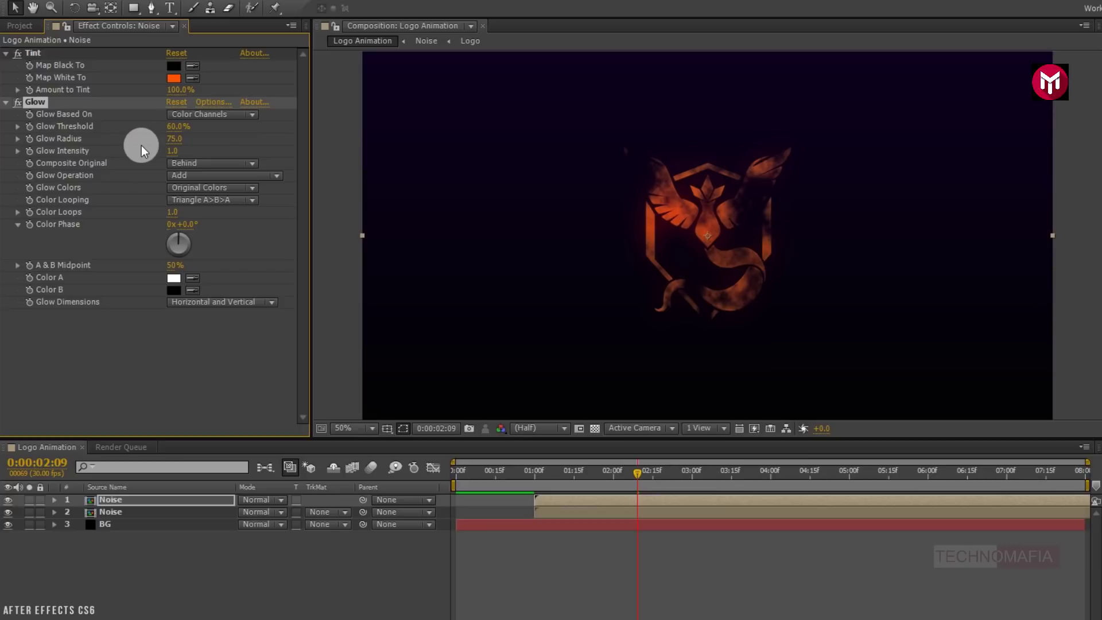
Step: Keyframe the upper Noise layer's opacity from 100% at 0:00:02:00 to 0% at 0:00:04:00 and preview the fade
{"action": "left_click", "coordinate": [127, 498]}
{"action": "key", "text": "t"}
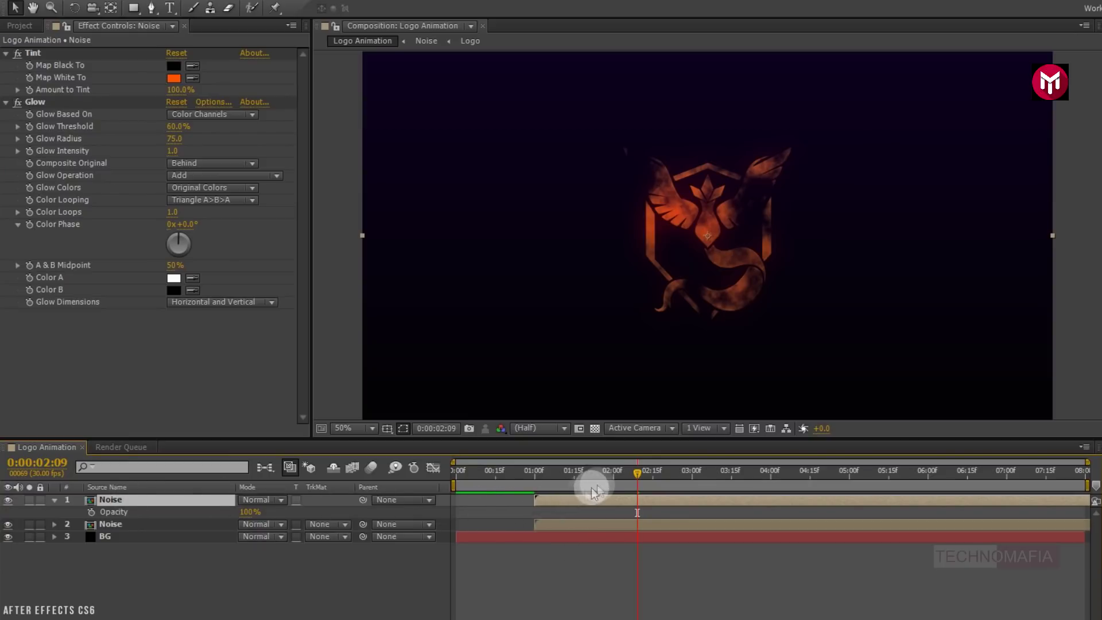
{"action": "left_click", "coordinate": [614, 472]}
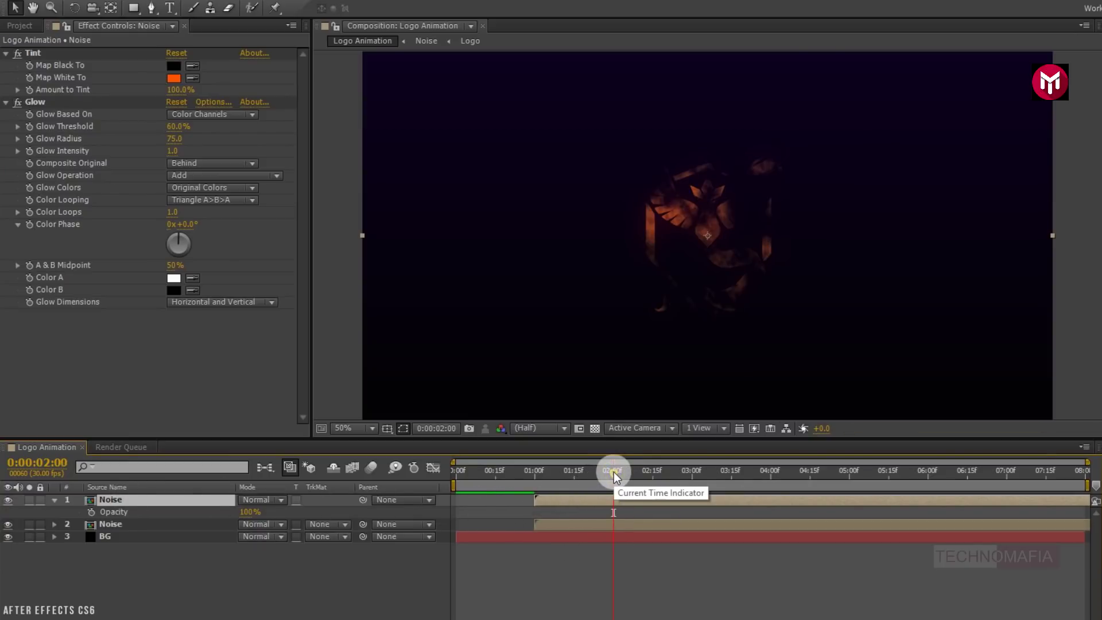
{"action": "left_click", "coordinate": [90, 513]}
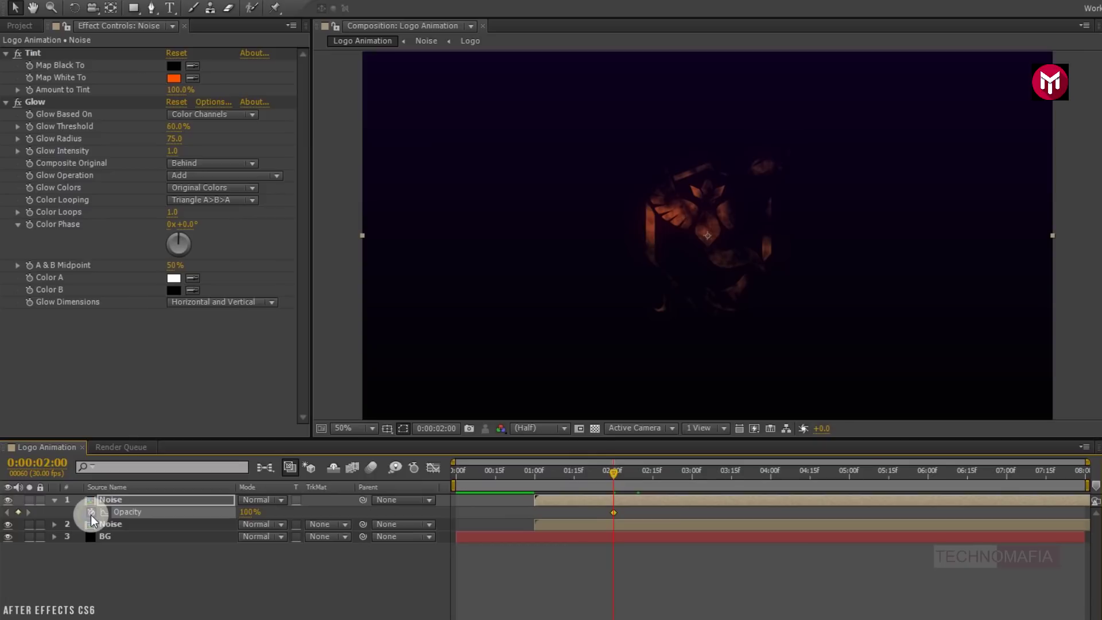
{"action": "left_click", "coordinate": [770, 474]}
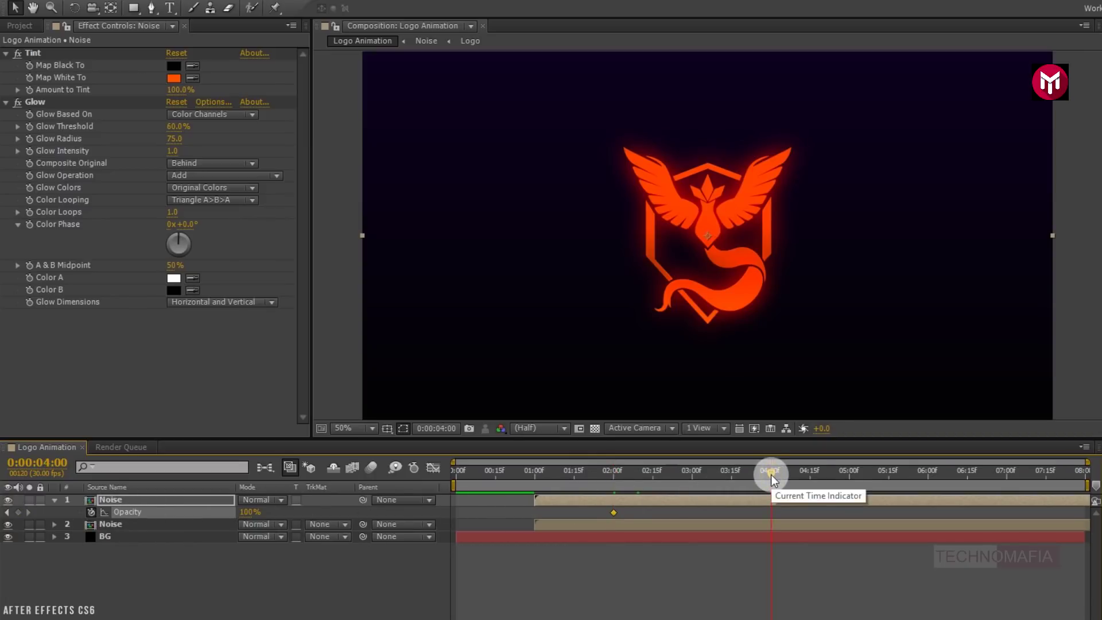
{"action": "left_click", "coordinate": [249, 512]}
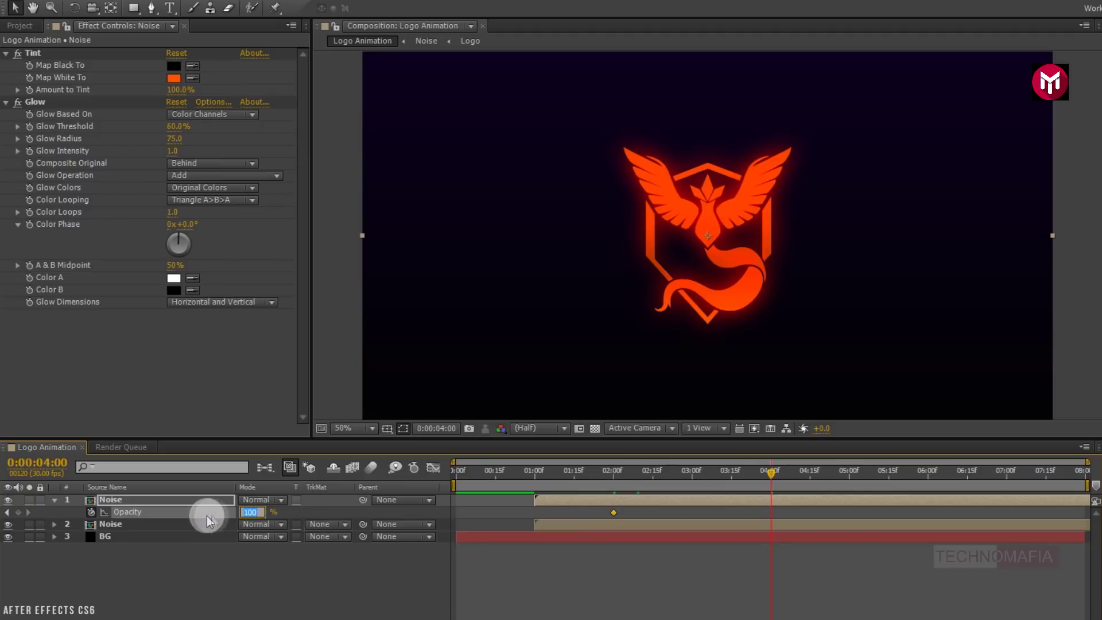
{"action": "type", "text": "0"}
{"action": "key", "text": "Return"}
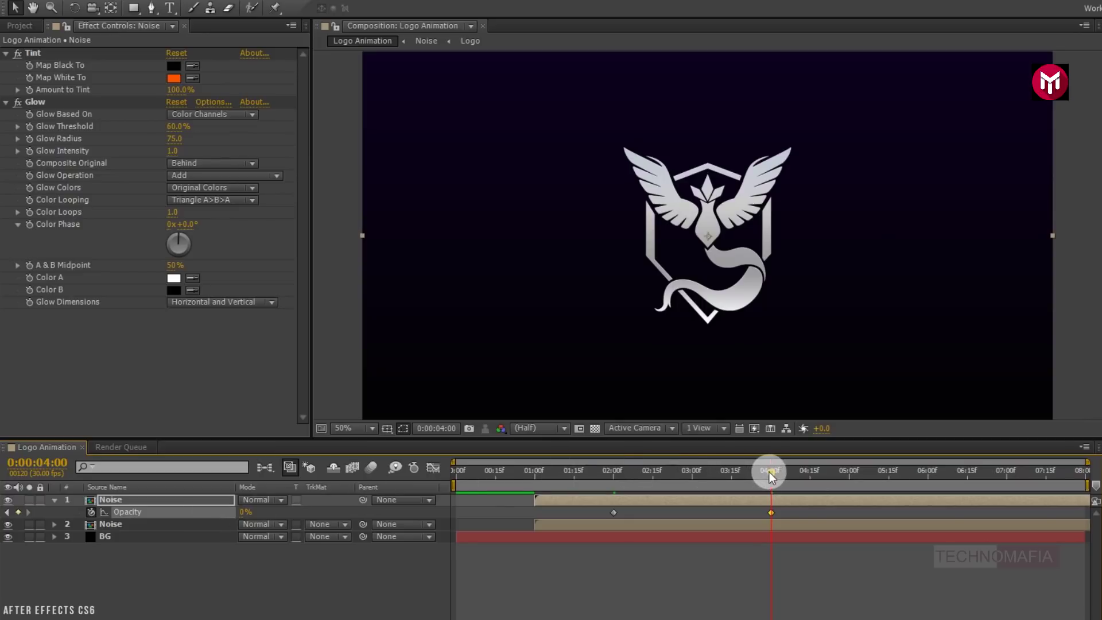
{"action": "key", "text": "KP_0"}
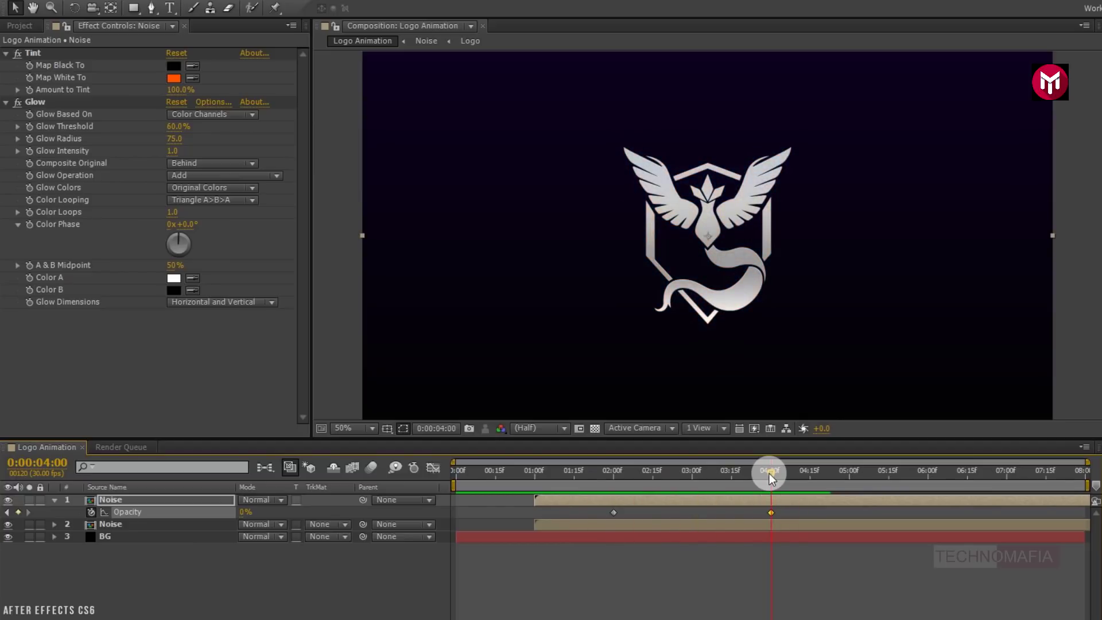
{"action": "left_click", "coordinate": [54, 500]}
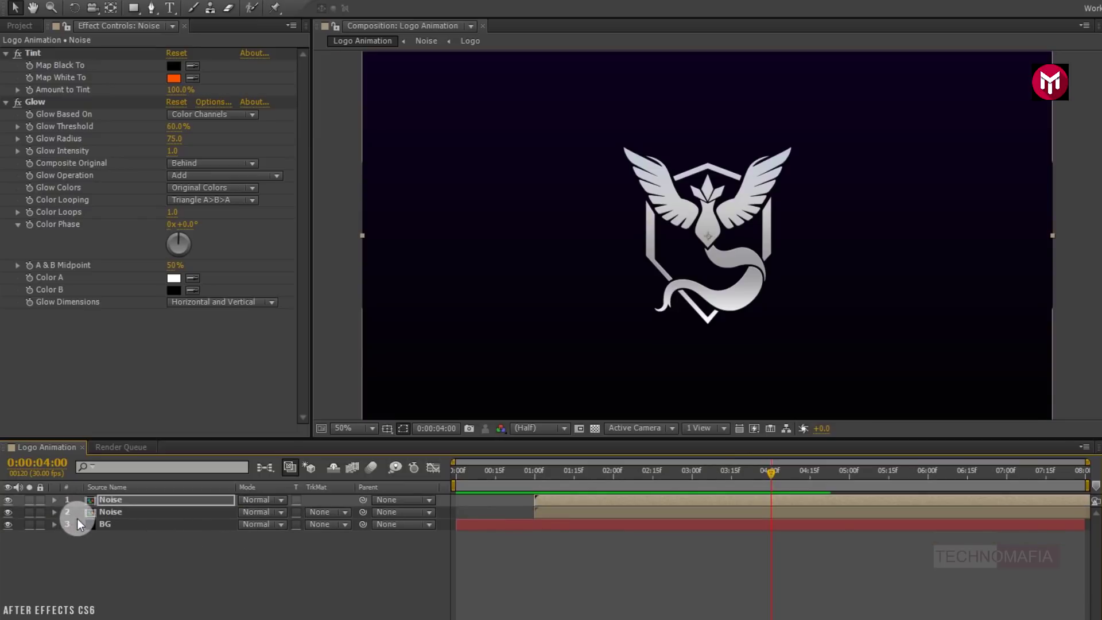
Step: Add the Logo composition above the Noise layers and apply a Fill effect to it in white, FFFFFF
{"action": "left_click", "coordinate": [20, 26]}
{"action": "left_click_drag", "start_coordinate": [34, 165], "coordinate": [122, 497]}
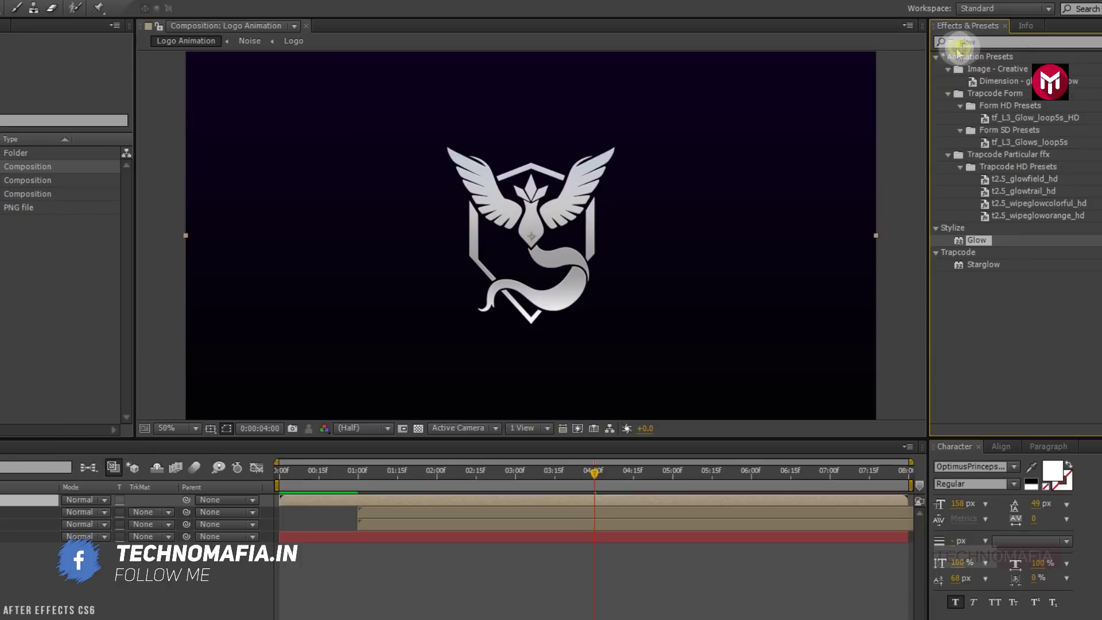
{"action": "left_click", "coordinate": [924, 42]}
{"action": "type", "text": "fill"}
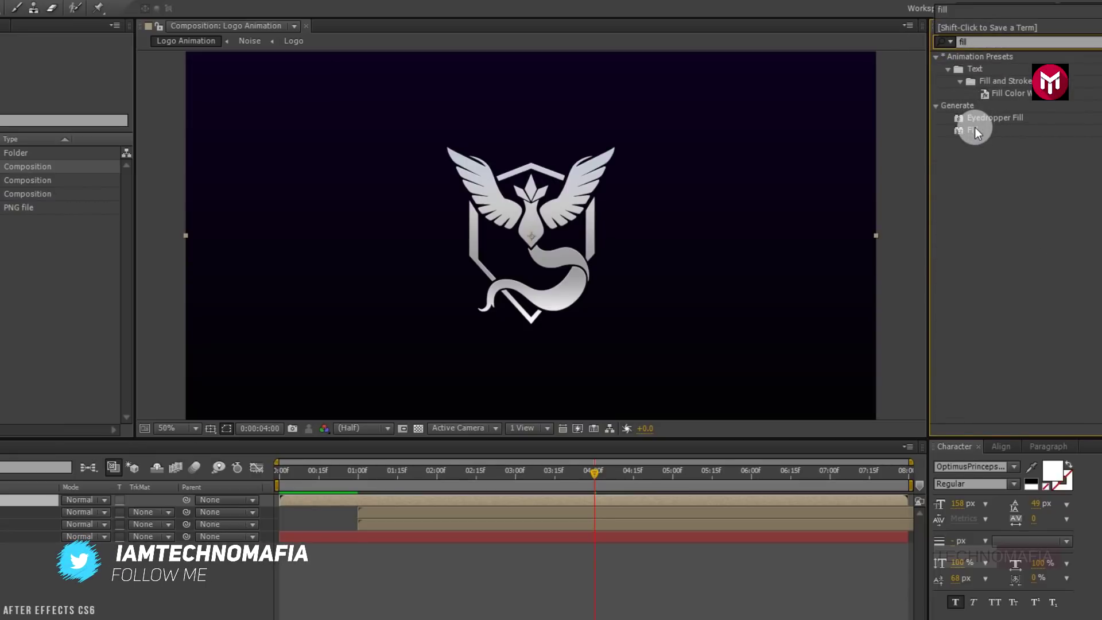
{"action": "double_click", "coordinate": [975, 130]}
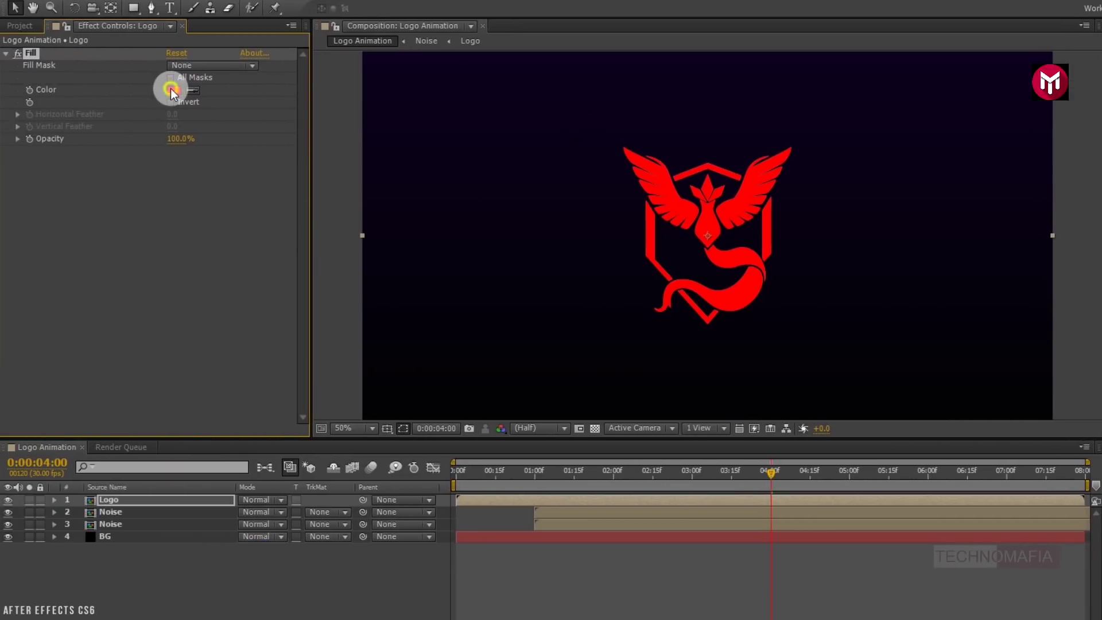
{"action": "left_click", "coordinate": [171, 91]}
{"action": "left_click_drag", "start_coordinate": [130, 235], "coordinate": [110, 219]}
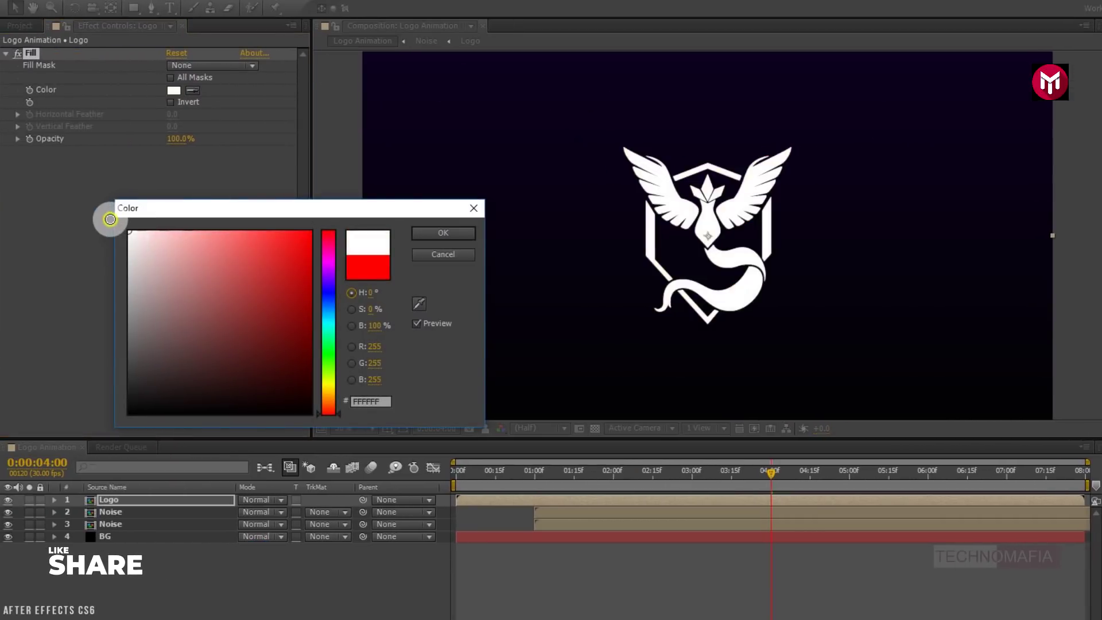
{"action": "left_click", "coordinate": [425, 232]}
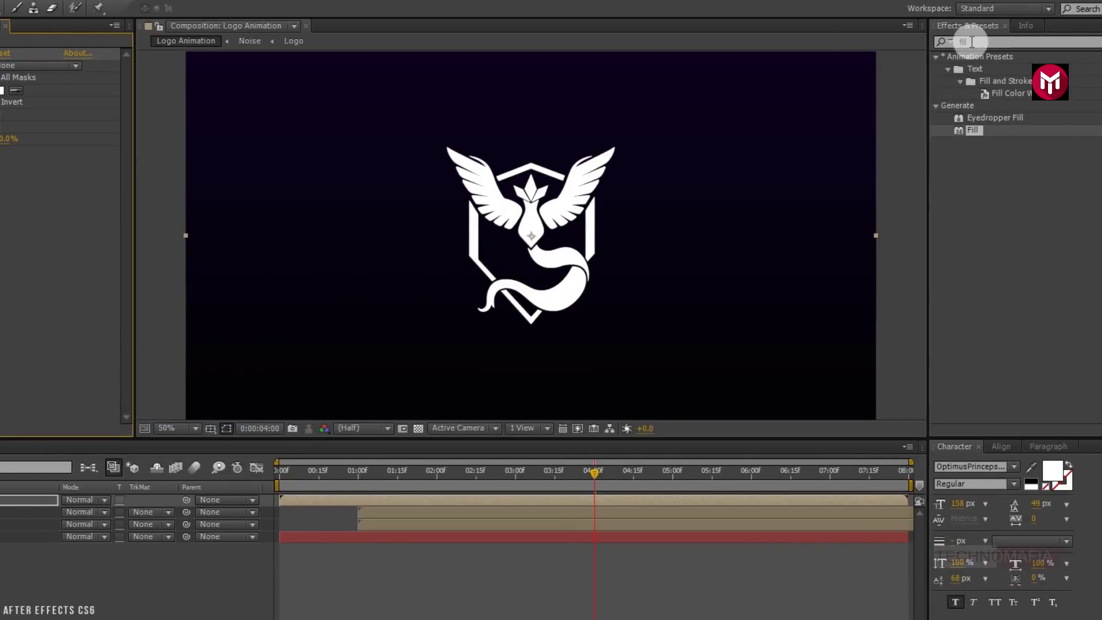
Step: Search the effects for "veg" and apply Vegas to the Logo layer
{"action": "type", "text": "ve"}
{"action": "left_click", "coordinate": [934, 42]}
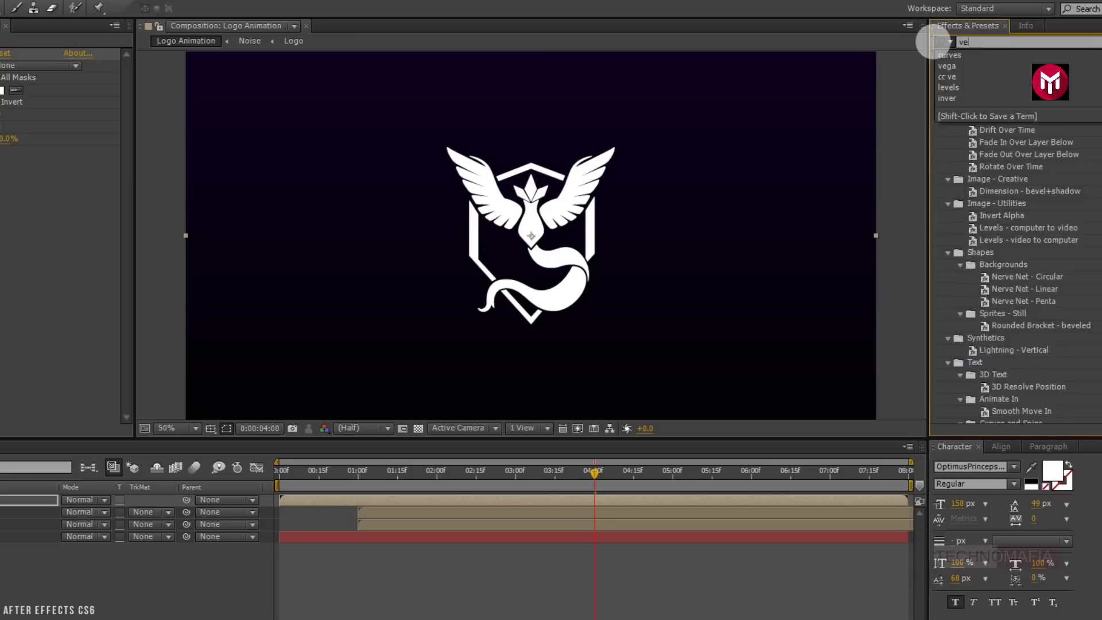
{"action": "type", "text": "g"}
{"action": "double_click", "coordinate": [979, 71]}
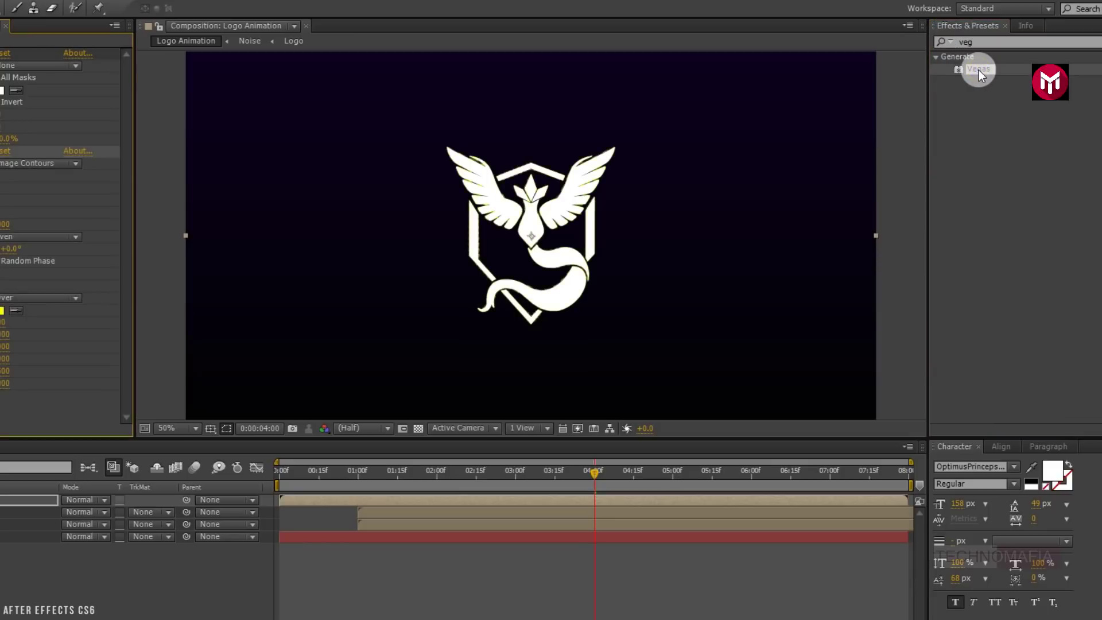
Step: Set the Vegas blend mode to Stencil, with 2 segments and a length of 0.700
{"action": "left_click", "coordinate": [35, 298]}
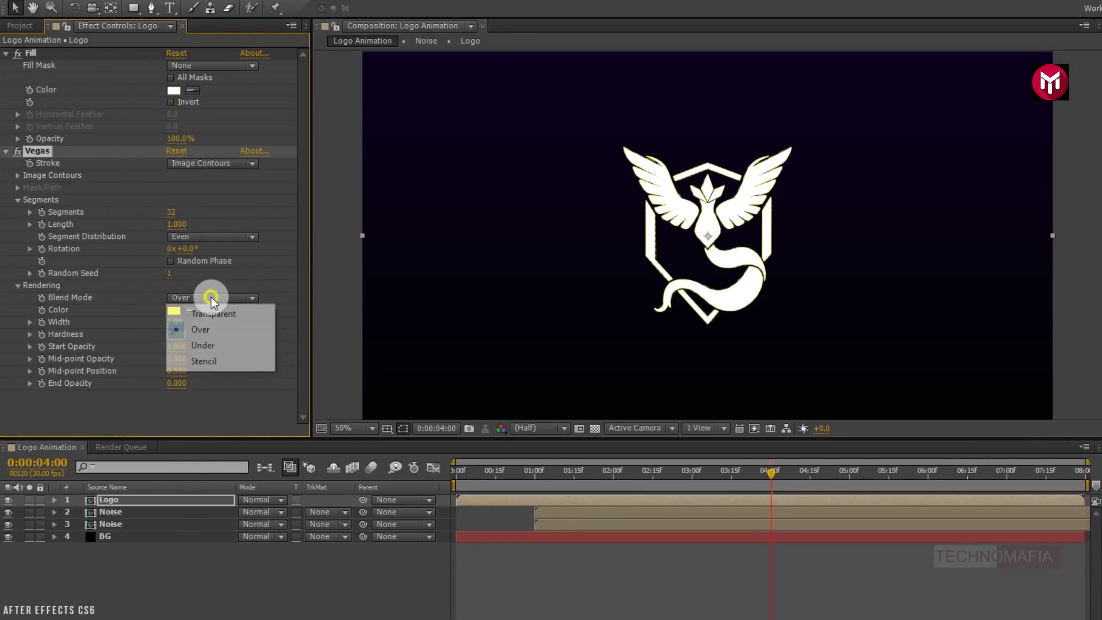
{"action": "left_click", "coordinate": [212, 361]}
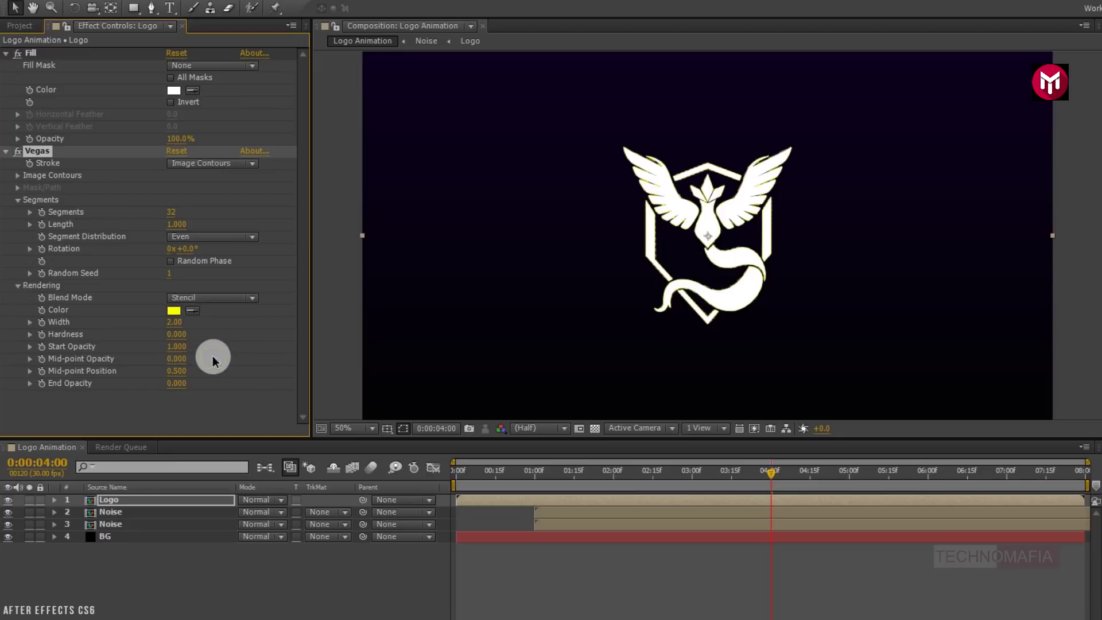
{"action": "left_click", "coordinate": [173, 213]}
{"action": "type", "text": "2"}
{"action": "left_click", "coordinate": [174, 224]}
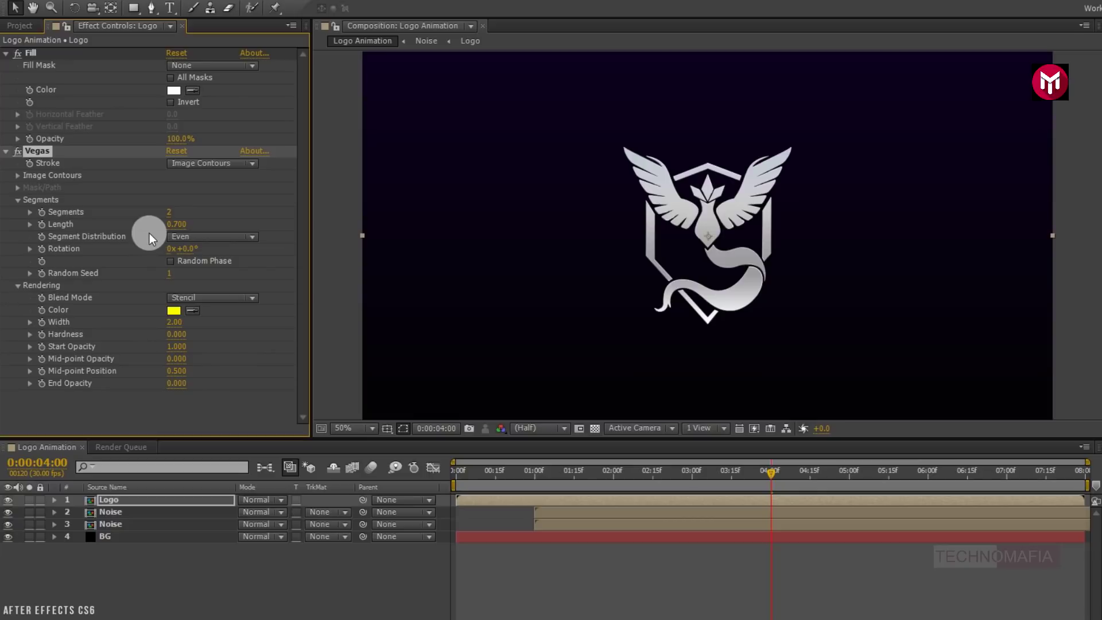
Step: At 0:00:02:04, drive the Vegas rotation on the Logo layer with the expression time*70
{"action": "left_click", "coordinate": [624, 469]}
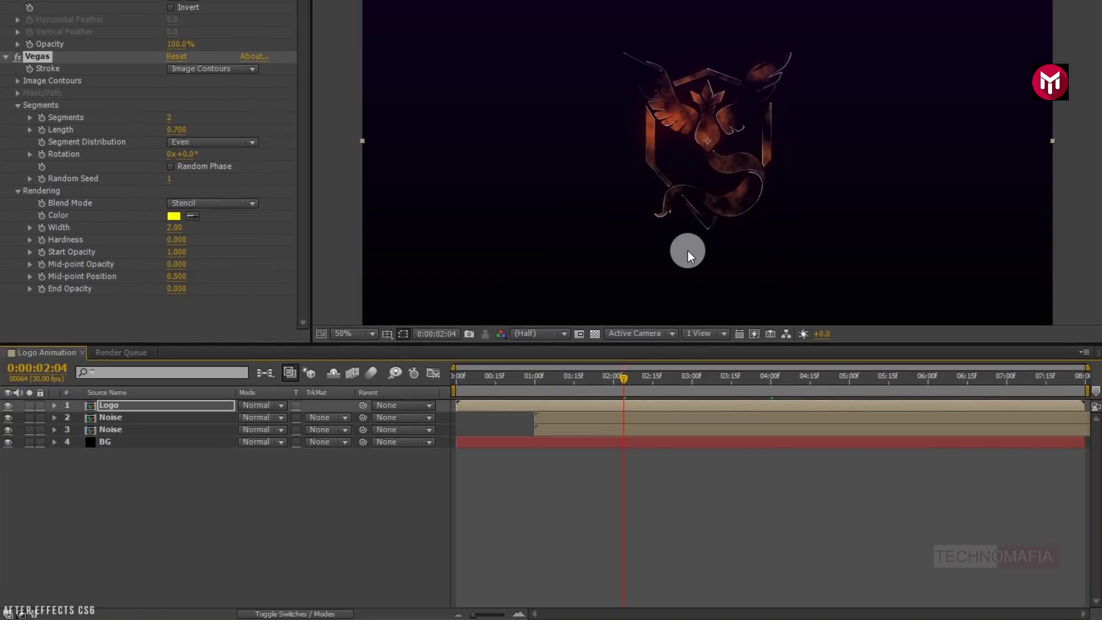
{"action": "key", "text": "alt"}
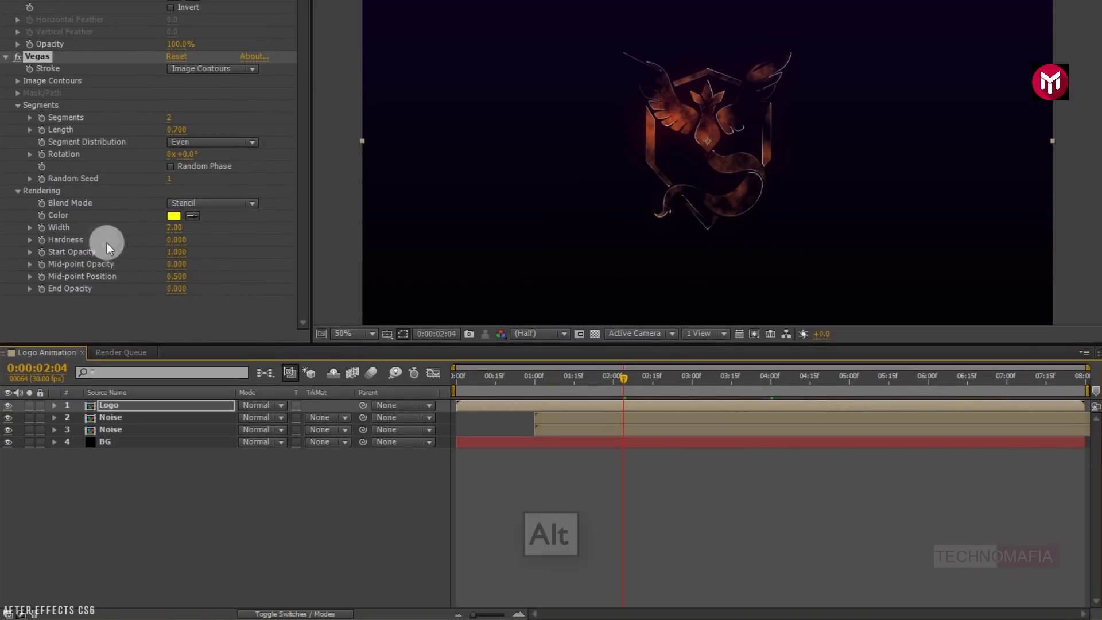
{"action": "left_click", "coordinate": [41, 154], "text": "alt"}
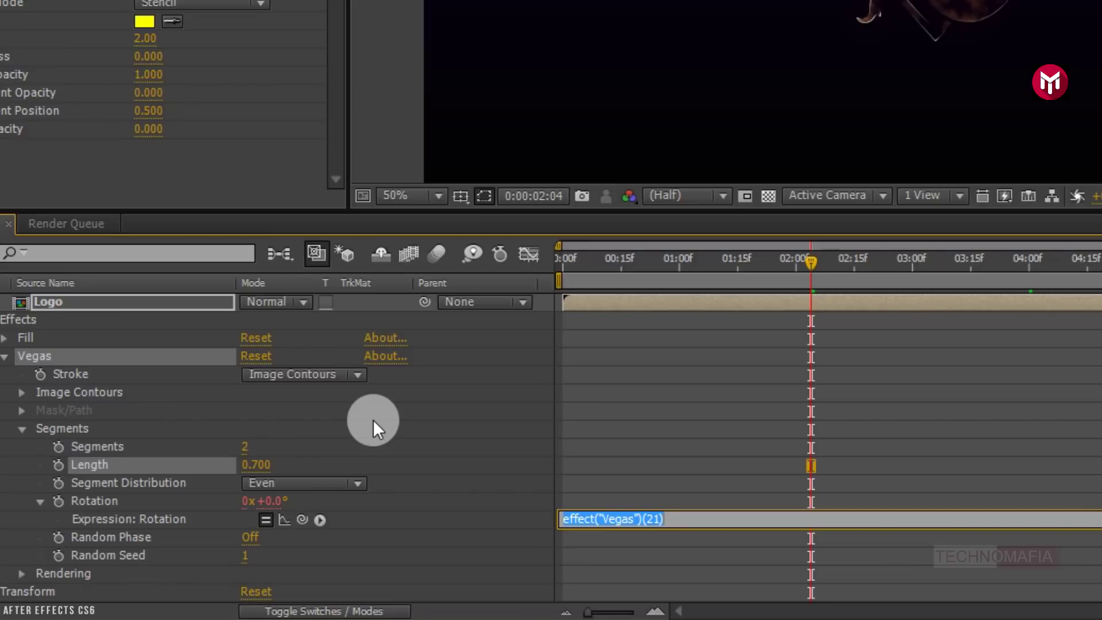
{"action": "type", "text": "time*70"}
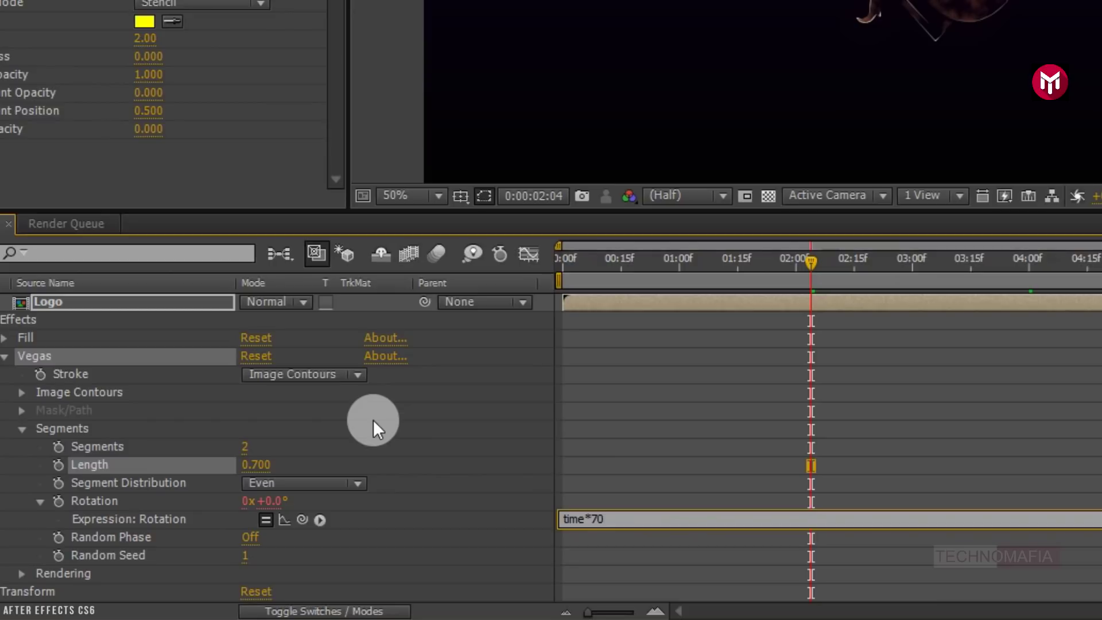
{"action": "left_click", "coordinate": [374, 419]}
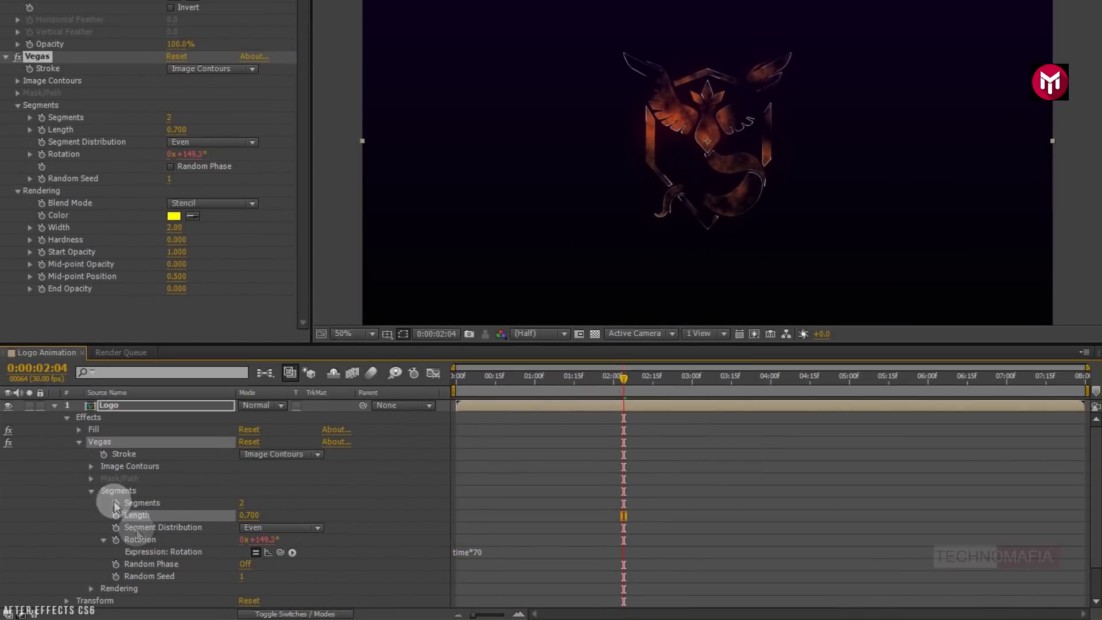
{"action": "left_click", "coordinate": [56, 404]}
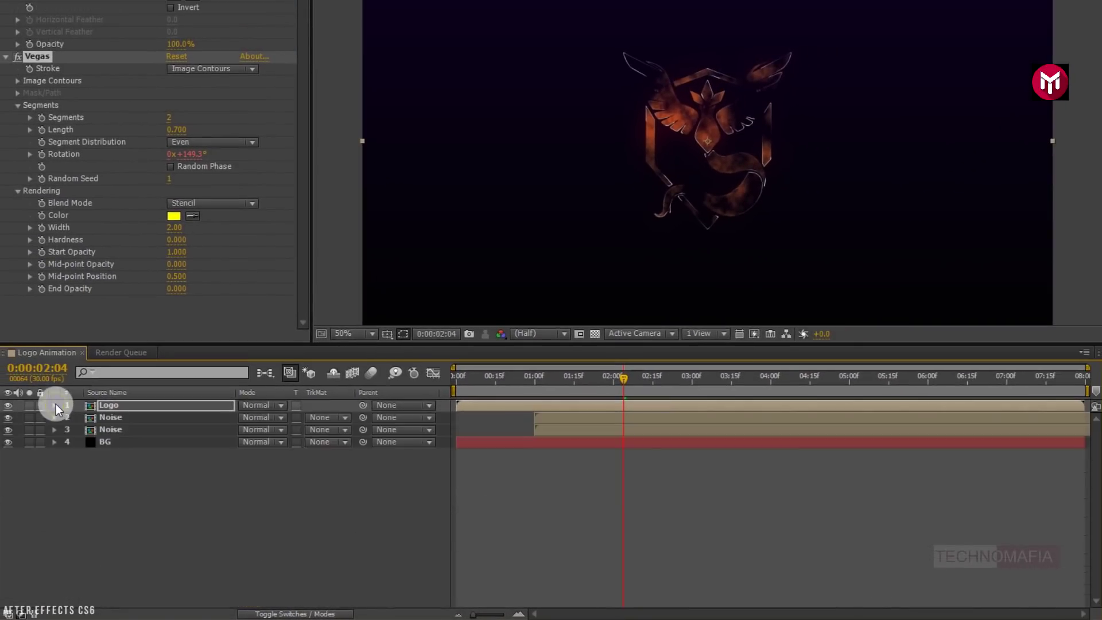
Step: Keyframe the Logo layer's opacity at 0% at 0:00:00:00 and 100% at 0:00:01:00 for a fade-in
{"action": "left_click", "coordinate": [118, 404]}
{"action": "key", "text": "t"}
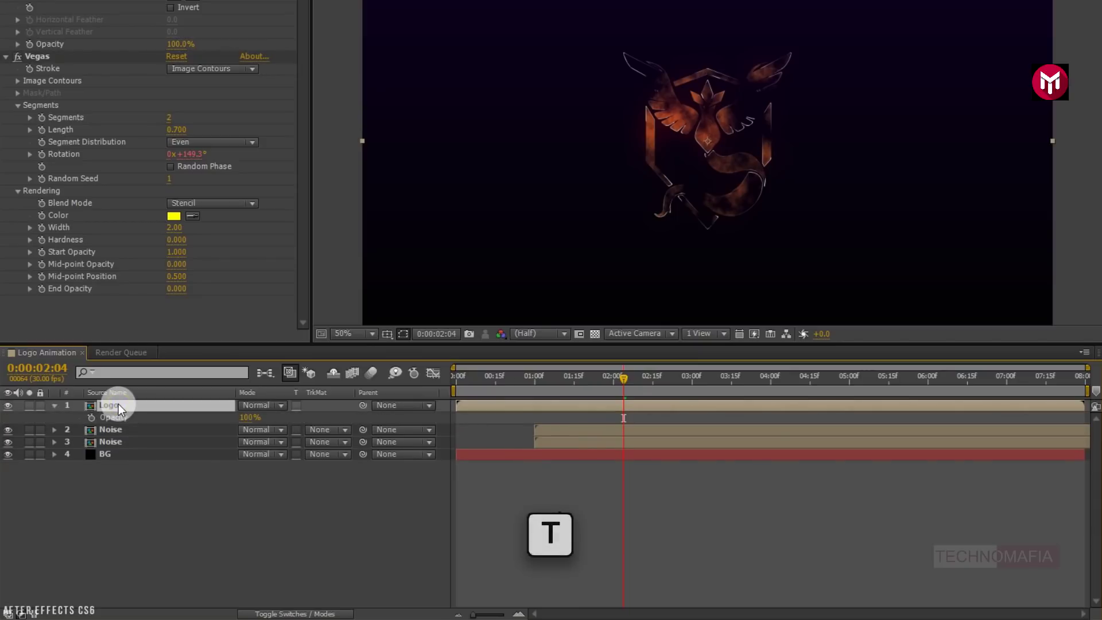
{"action": "left_click", "coordinate": [535, 380]}
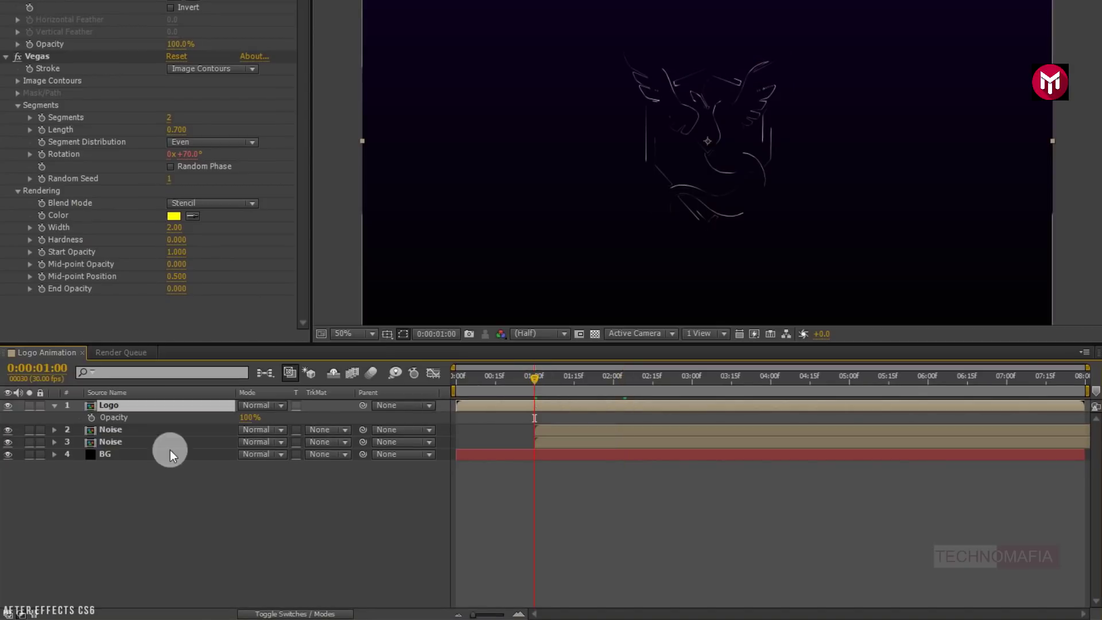
{"action": "left_click", "coordinate": [92, 418]}
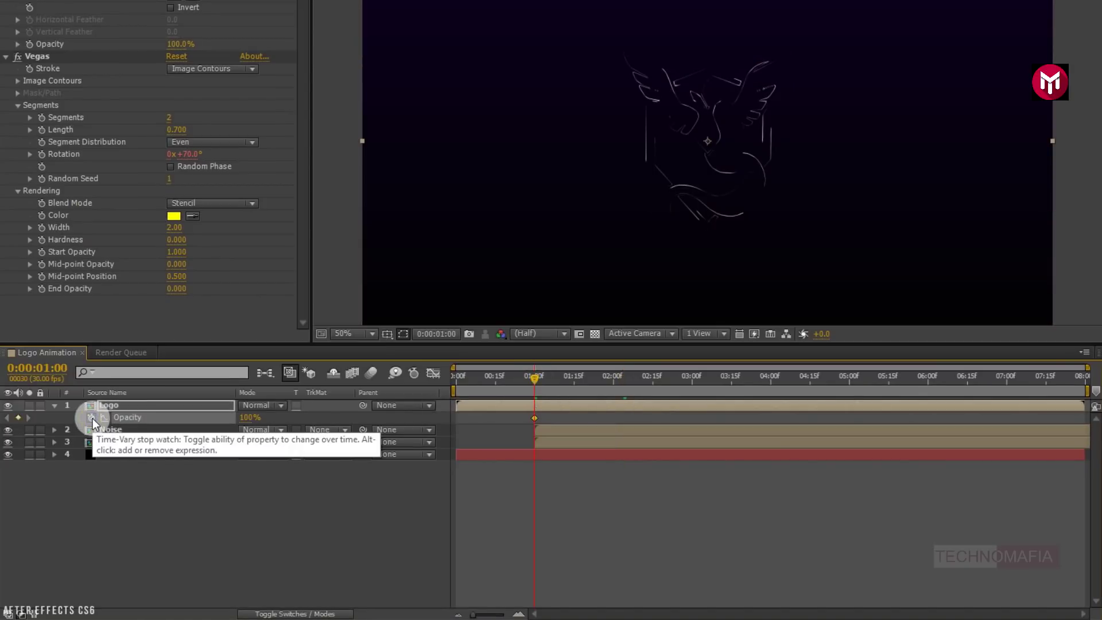
{"action": "left_click", "coordinate": [457, 377]}
{"action": "left_click_drag", "start_coordinate": [248, 419], "coordinate": [134, 428]}
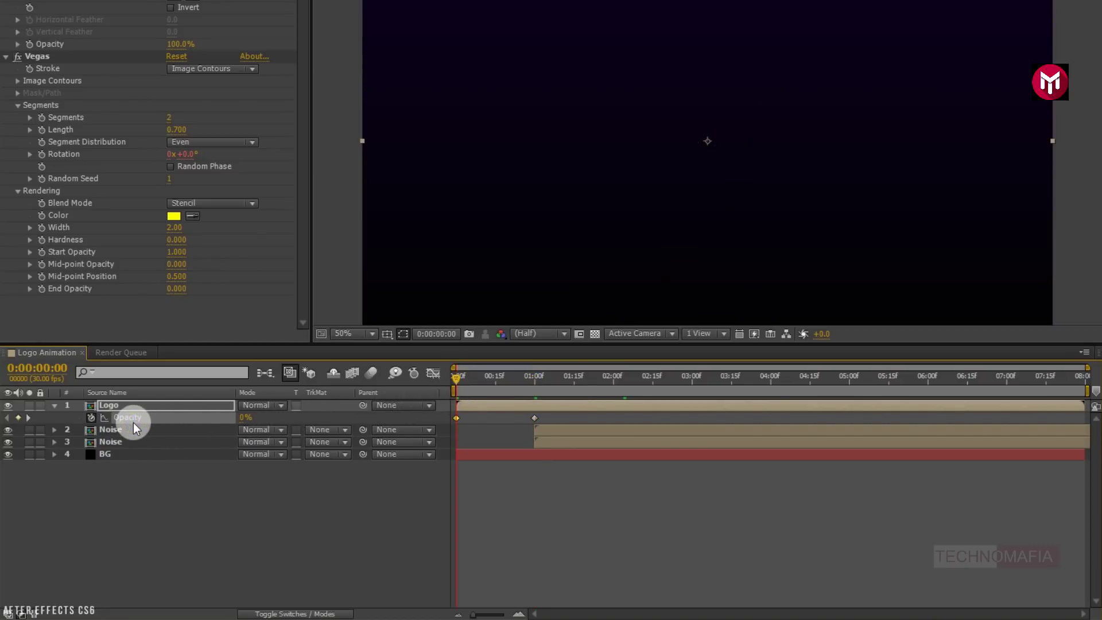
Step: Fade the Logo layer out with opacity keyframes of 100% at 0:00:03:00 and 0% at 0:00:04:01
{"action": "left_click", "coordinate": [693, 378]}
{"action": "left_click", "coordinate": [692, 377]}
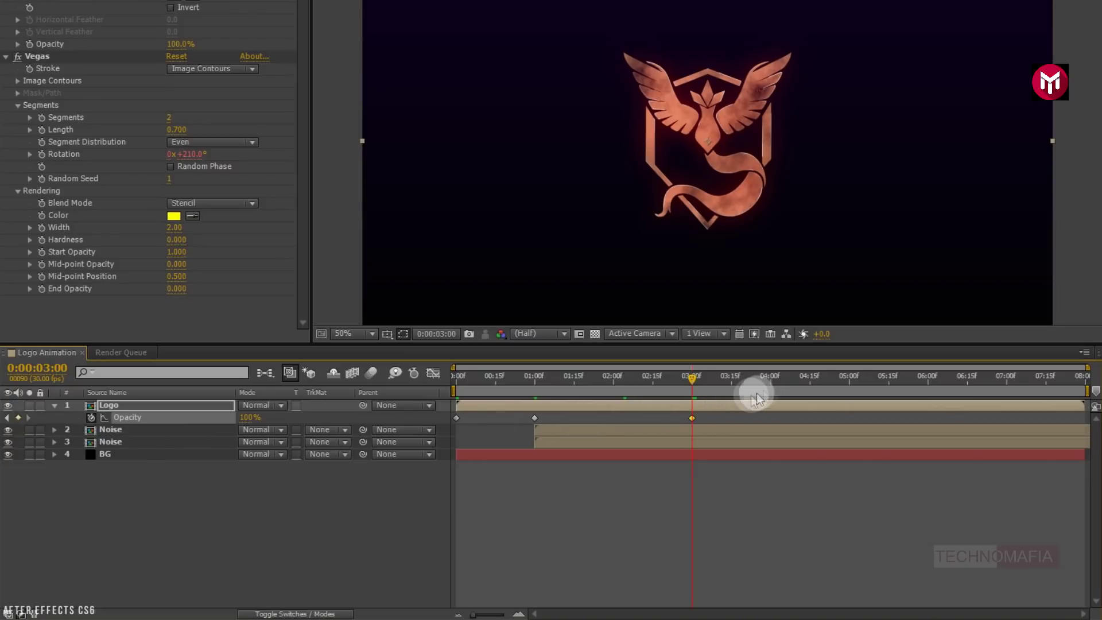
{"action": "left_click", "coordinate": [772, 379]}
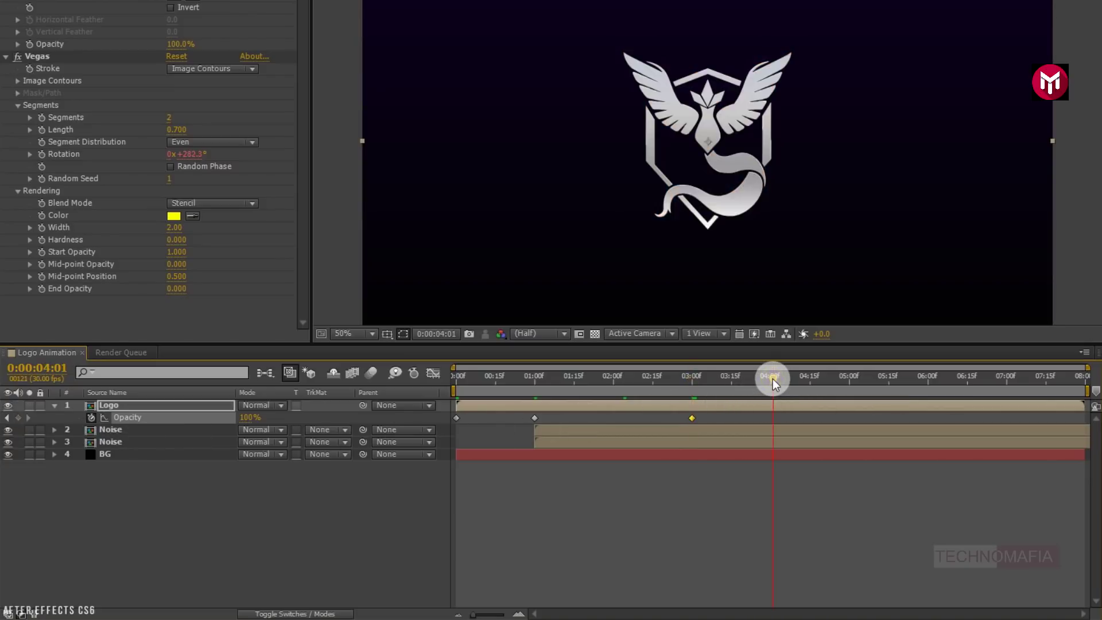
{"action": "left_click_drag", "start_coordinate": [244, 418], "coordinate": [164, 420]}
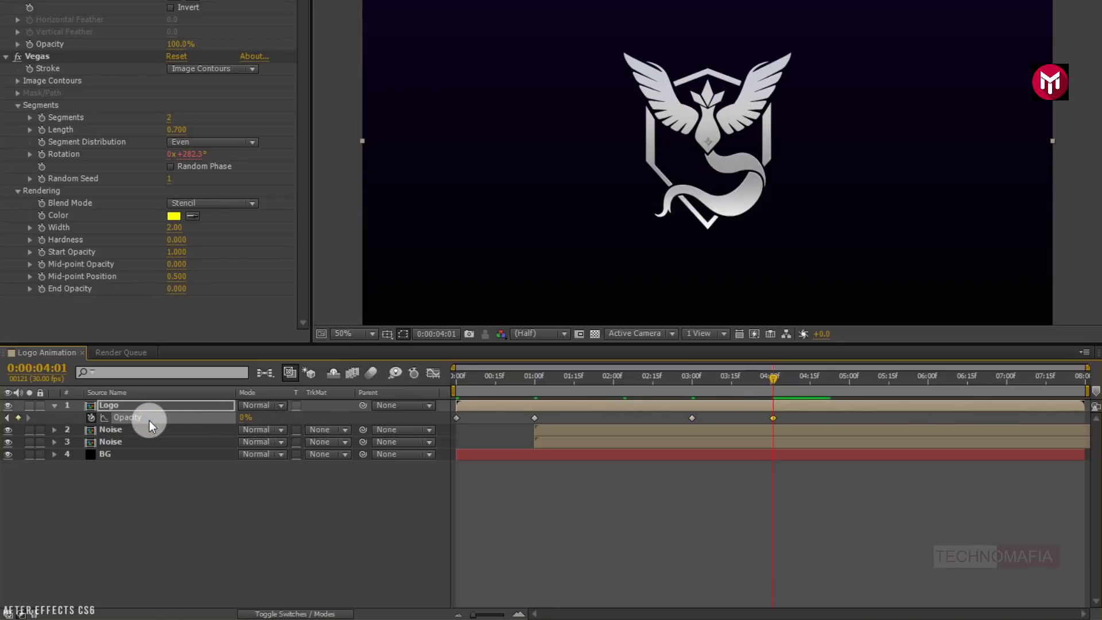
{"action": "left_click", "coordinate": [55, 405]}
Step: Duplicate the Logo layer and cut the Fill effect from the upper copy
{"action": "key", "text": "ctrl+d"}
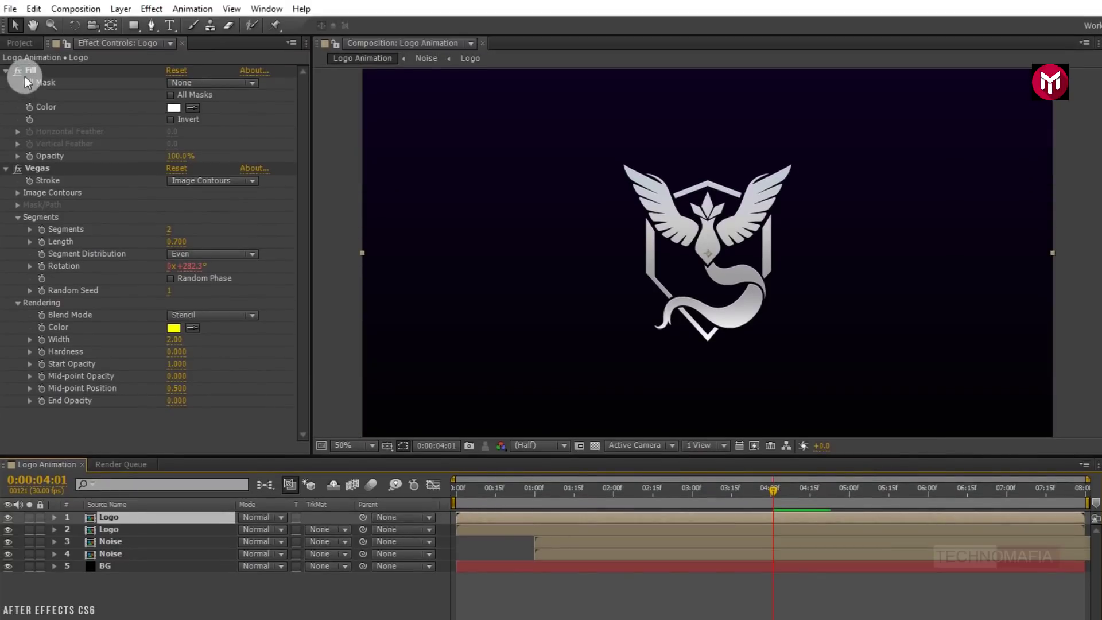
{"action": "left_click", "coordinate": [27, 71]}
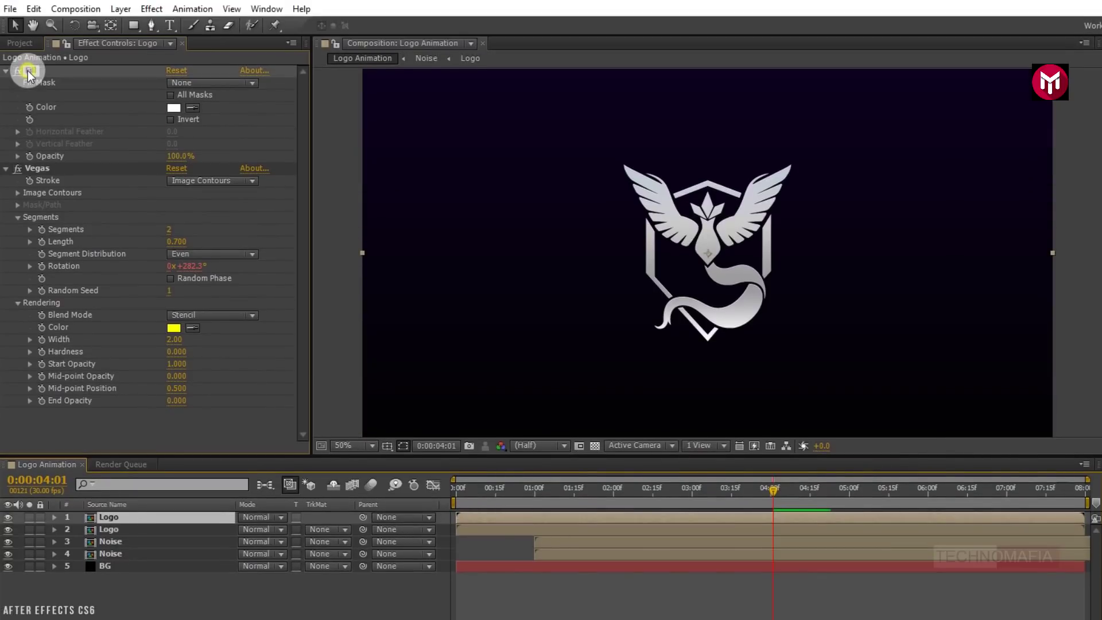
{"action": "left_click", "coordinate": [32, 10]}
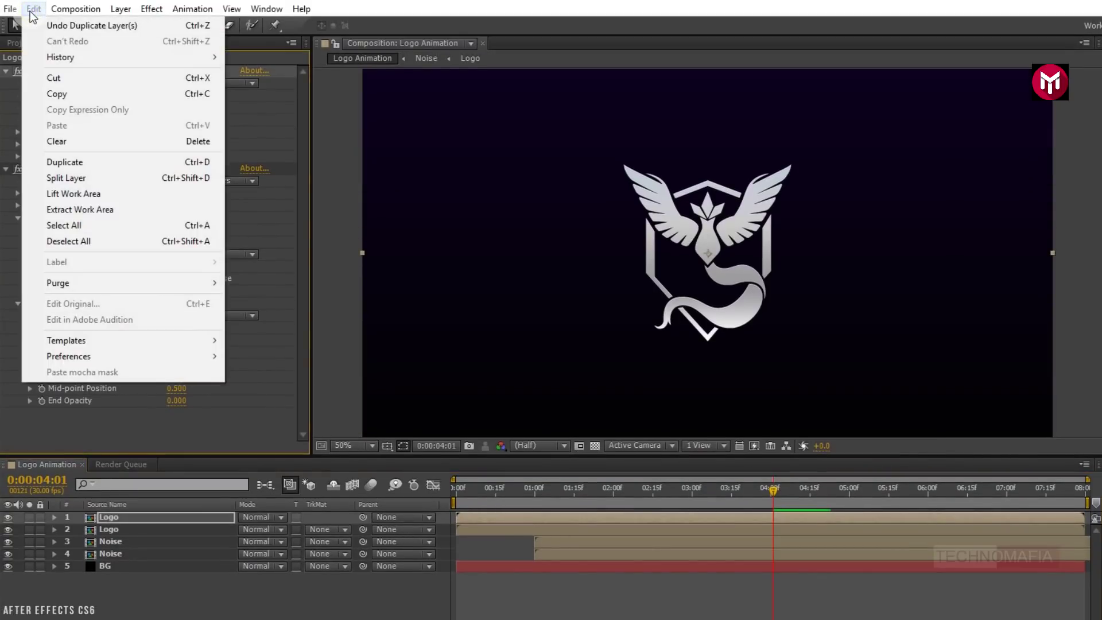
{"action": "left_click", "coordinate": [53, 79]}
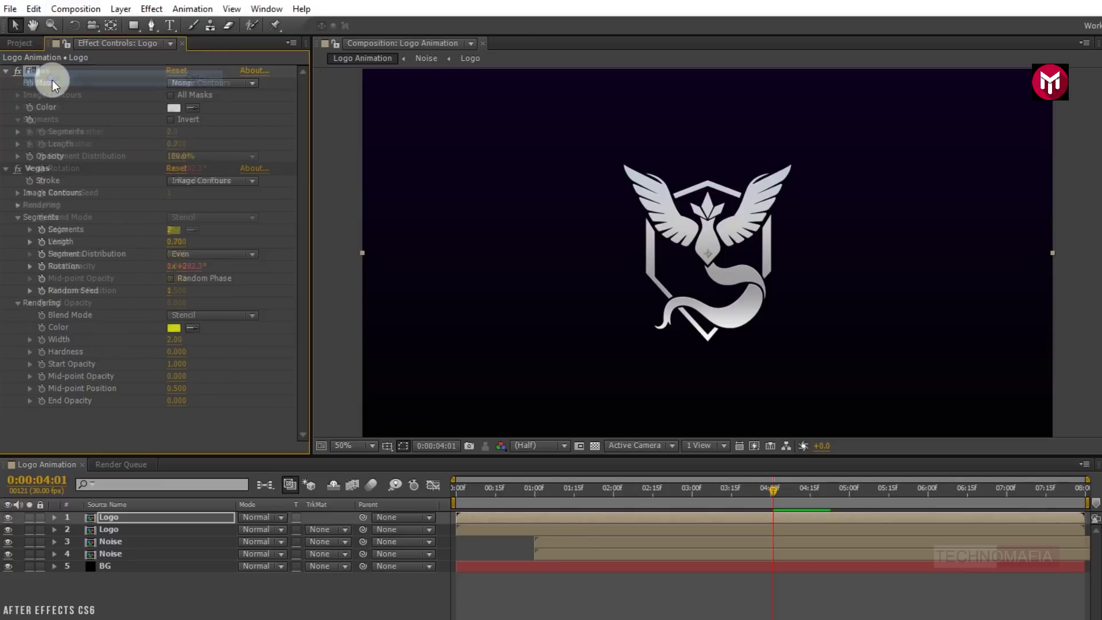
Step: At 0:00:01:28, pre-compose the two Logo layers together into a new composition named Outline
{"action": "left_click", "coordinate": [597, 469]}
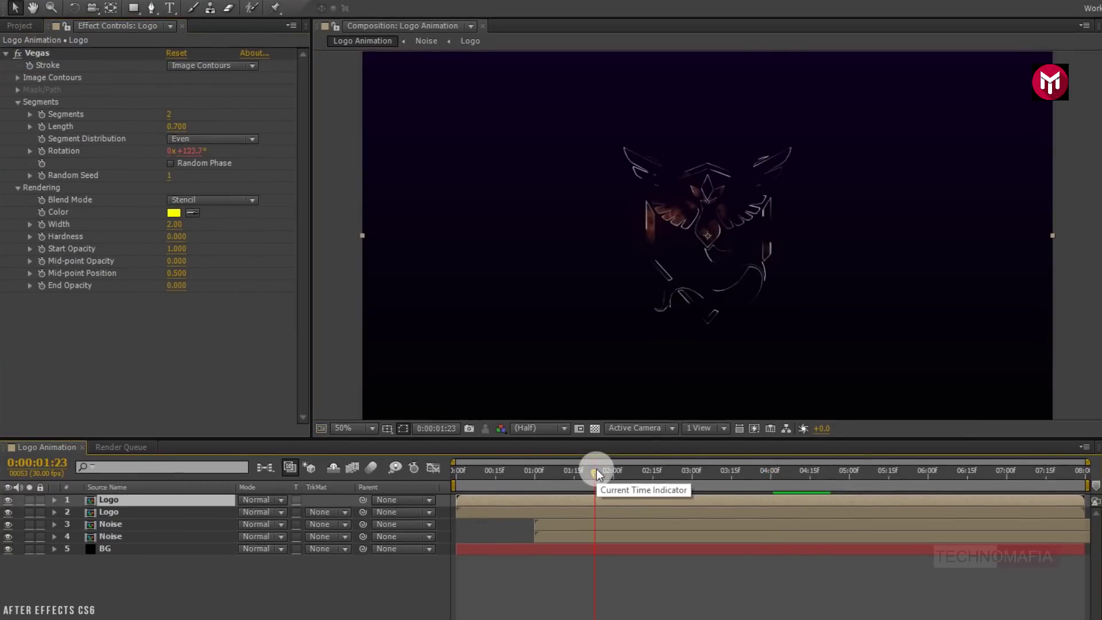
{"action": "left_click", "coordinate": [608, 474]}
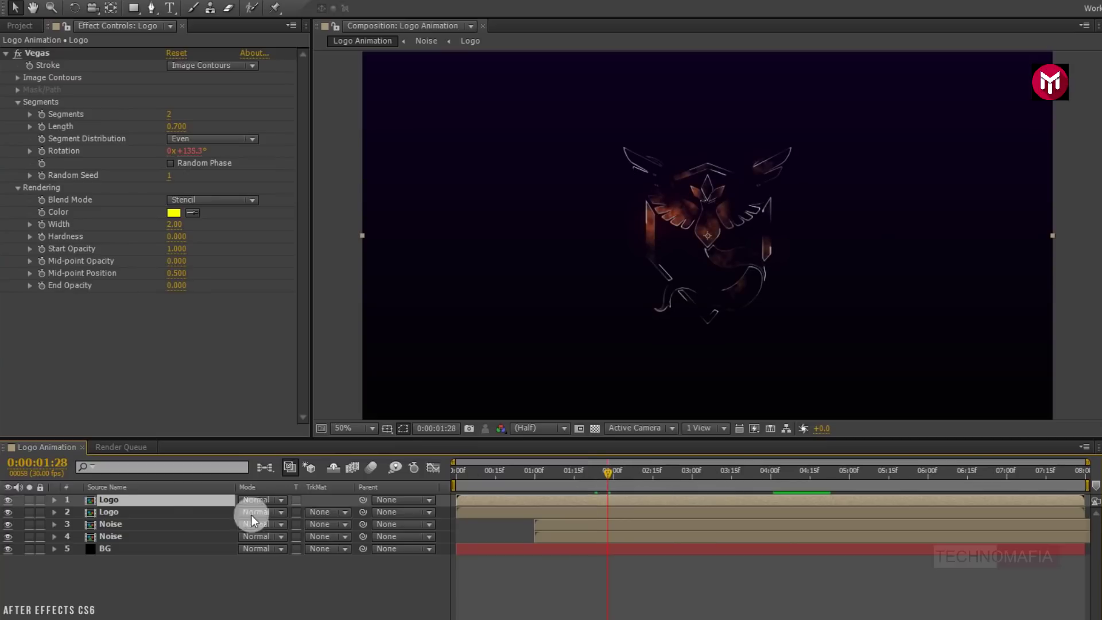
{"action": "left_click", "coordinate": [110, 512], "text": "shift"}
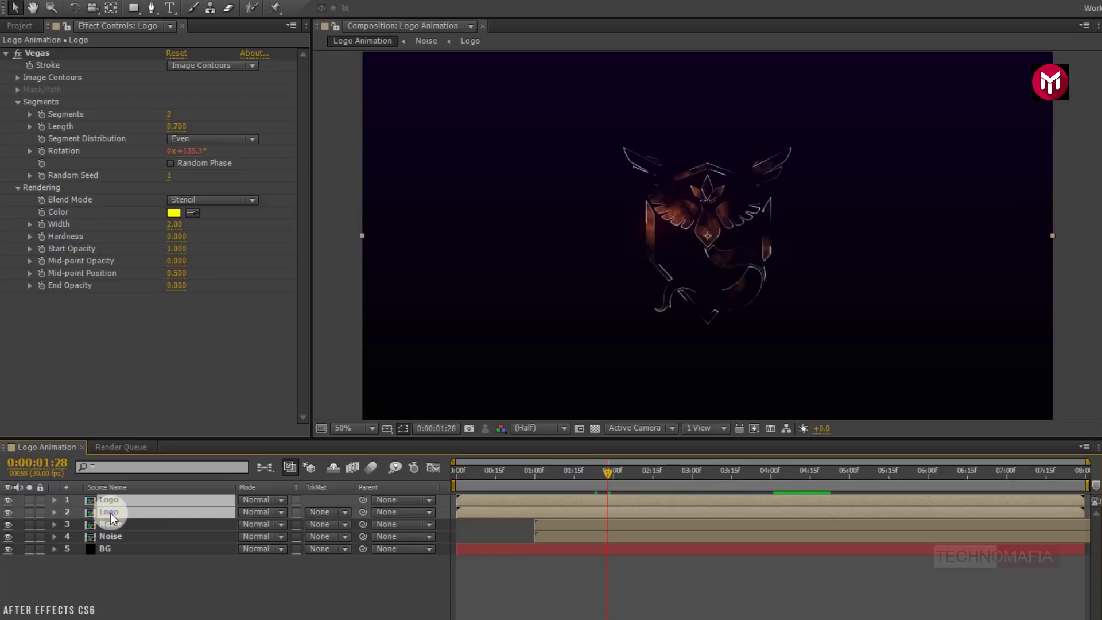
{"action": "right_click", "coordinate": [110, 512]}
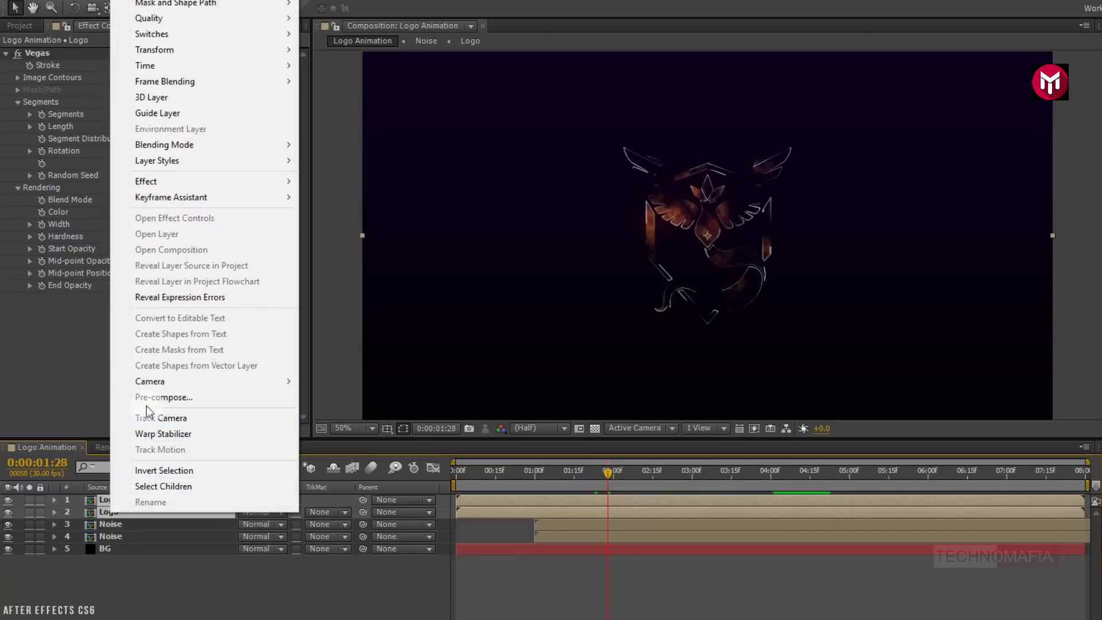
{"action": "left_click", "coordinate": [147, 403]}
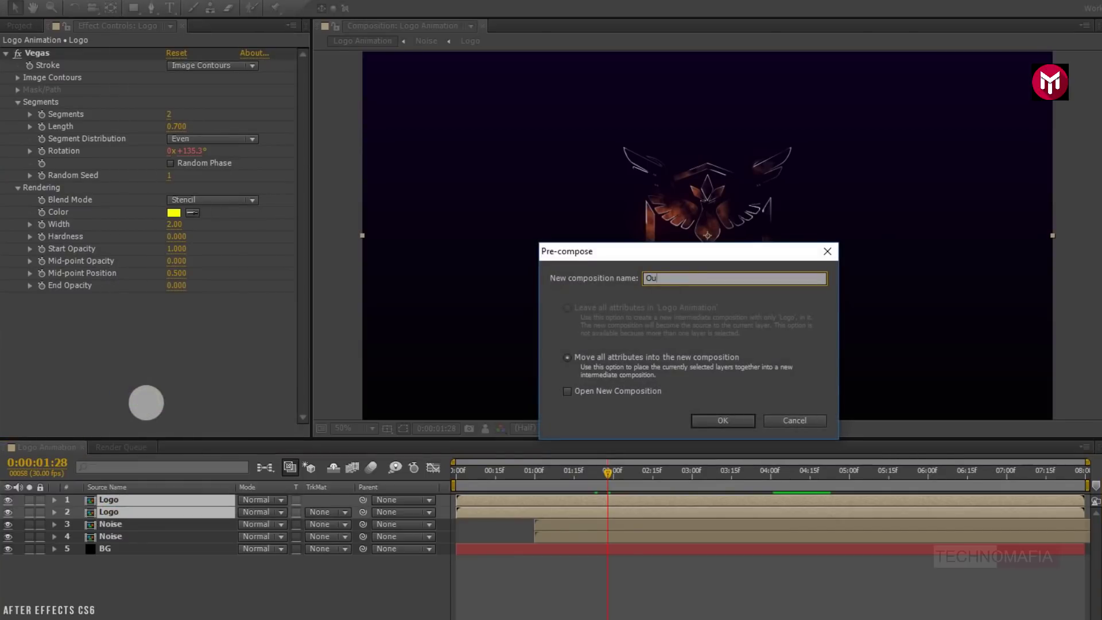
{"action": "type", "text": "Outline"}
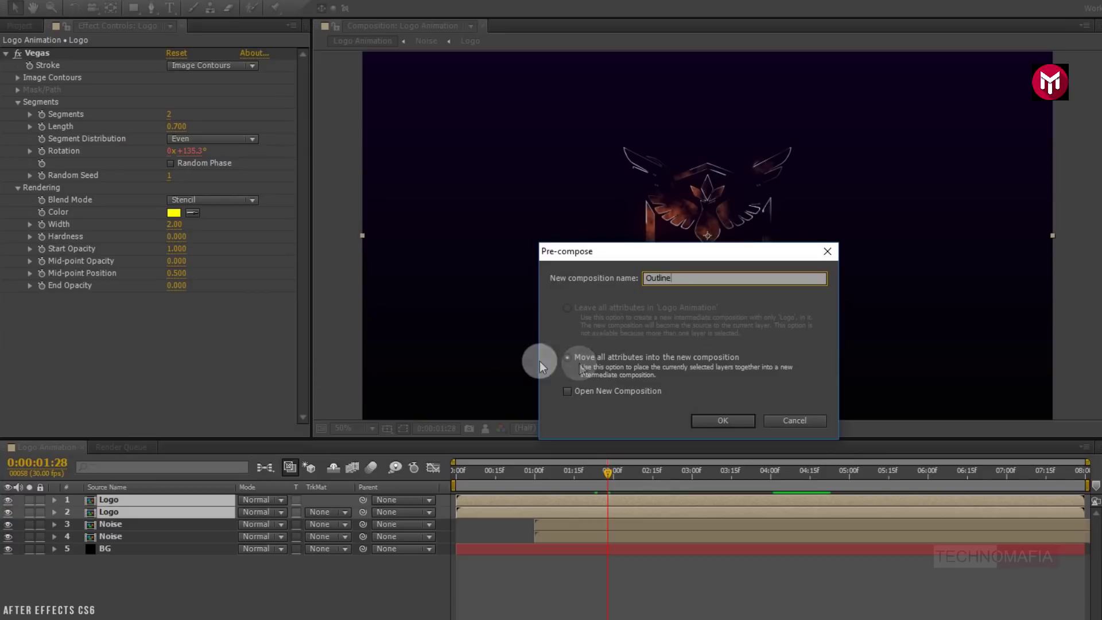
{"action": "left_click", "coordinate": [705, 419]}
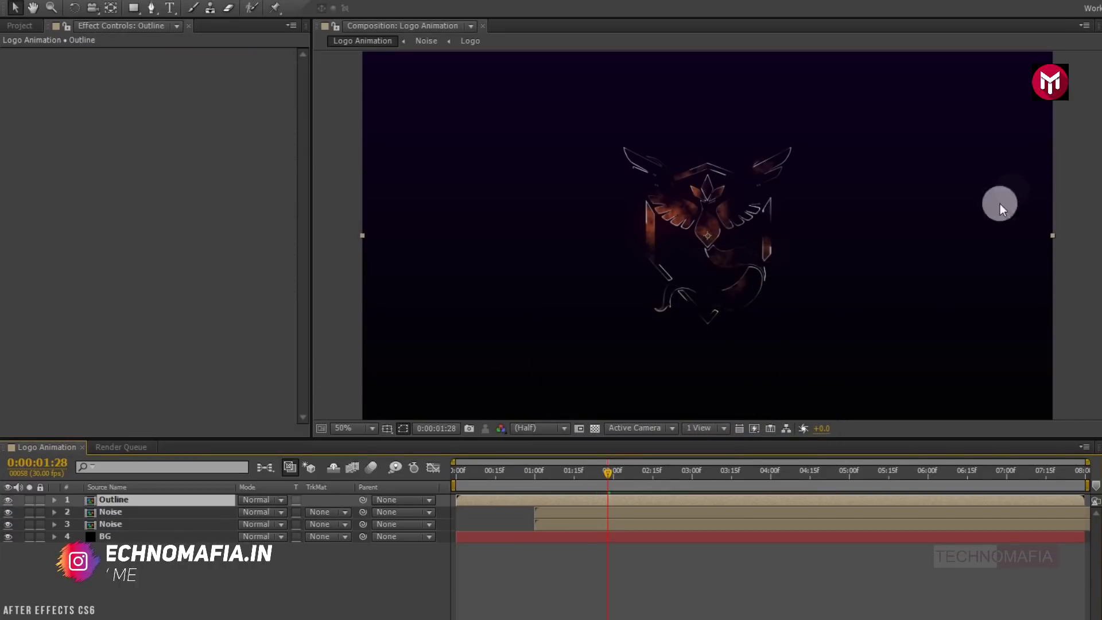
Step: Apply the Curves effect to the Outline layer and pull the middle of the RGB curve slightly downward
{"action": "left_click", "coordinate": [976, 42]}
{"action": "type", "text": "veg"}
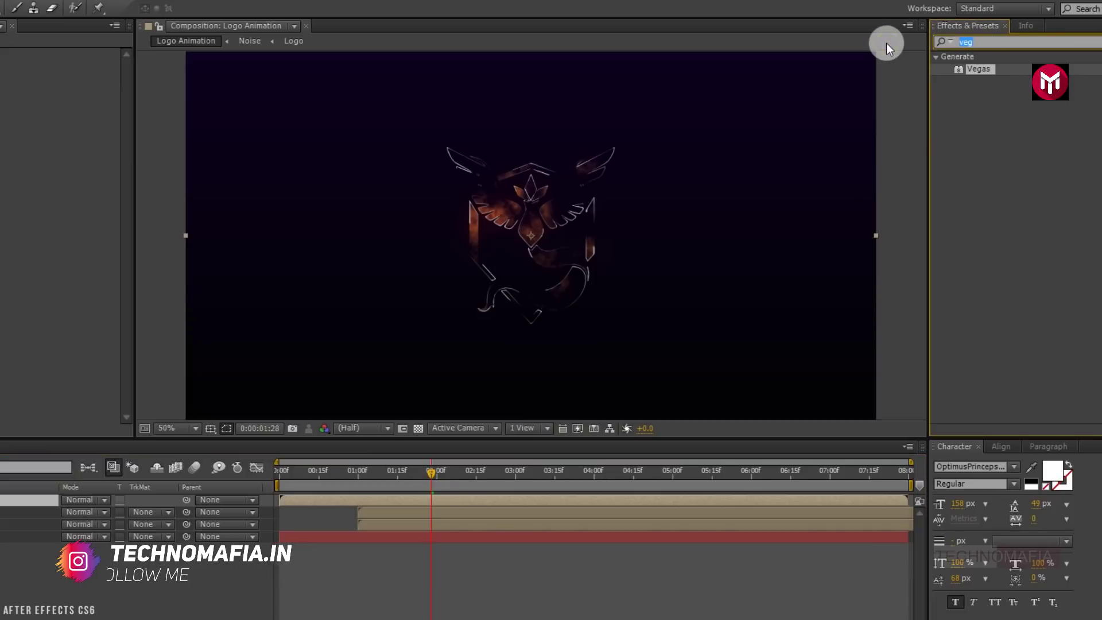
{"action": "key", "text": "BackSpace"}
{"action": "key", "text": "BackSpace"}
{"action": "key", "text": "BackSpace"}
{"action": "type", "text": "curv"}
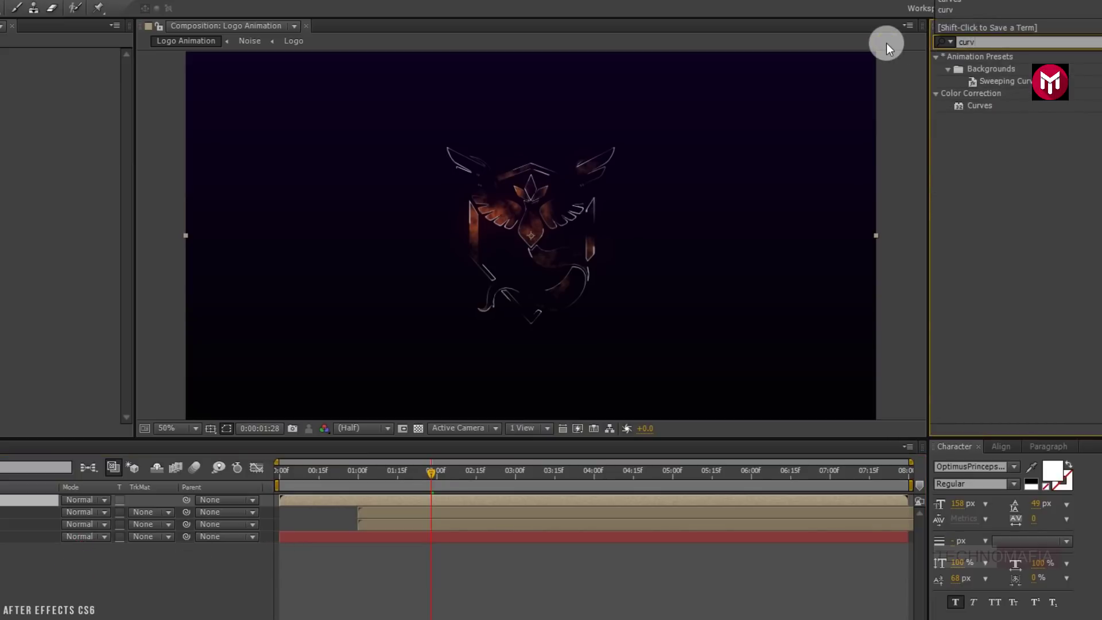
{"action": "double_click", "coordinate": [981, 105]}
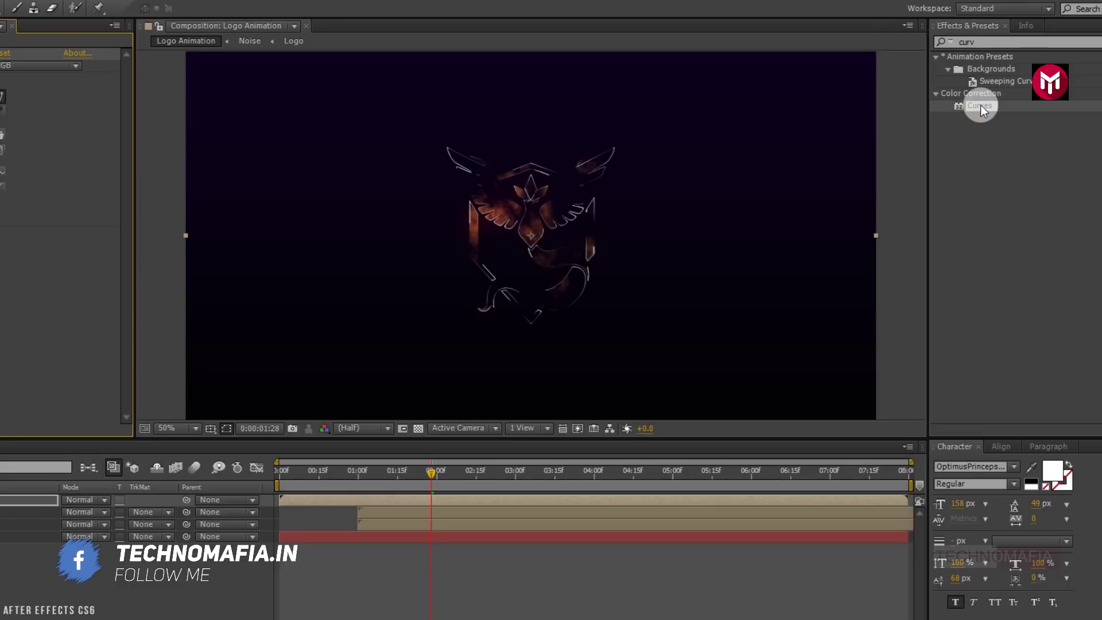
{"action": "left_click", "coordinate": [99, 151]}
{"action": "left_click_drag", "start_coordinate": [99, 151], "coordinate": [105, 162]}
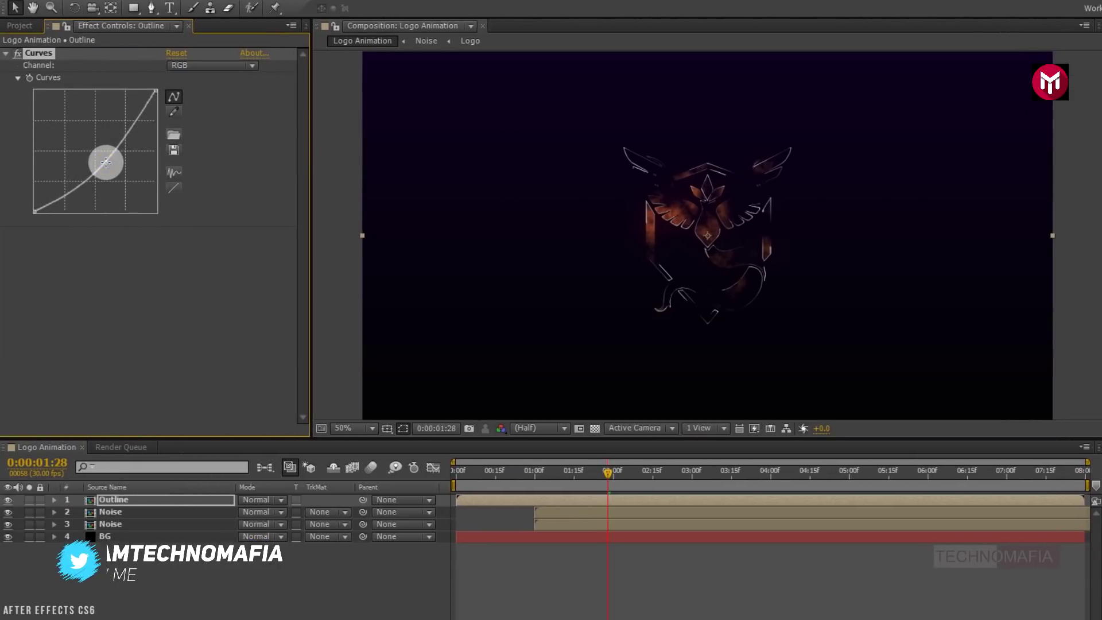
Step: Apply the Fractal Noise effect to the Outline layer
{"action": "key", "text": "BackSpace"}
{"action": "key", "text": "BackSpace"}
{"action": "key", "text": "BackSpace"}
{"action": "key", "text": "BackSpace"}
{"action": "type", "text": "fiact"}
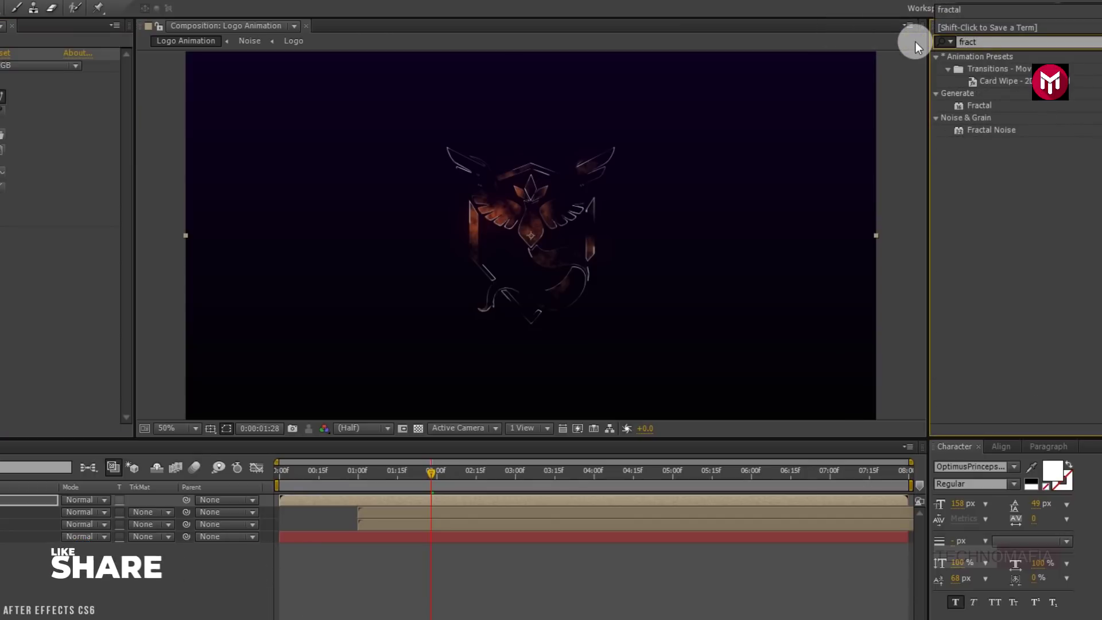
{"action": "double_click", "coordinate": [983, 132]}
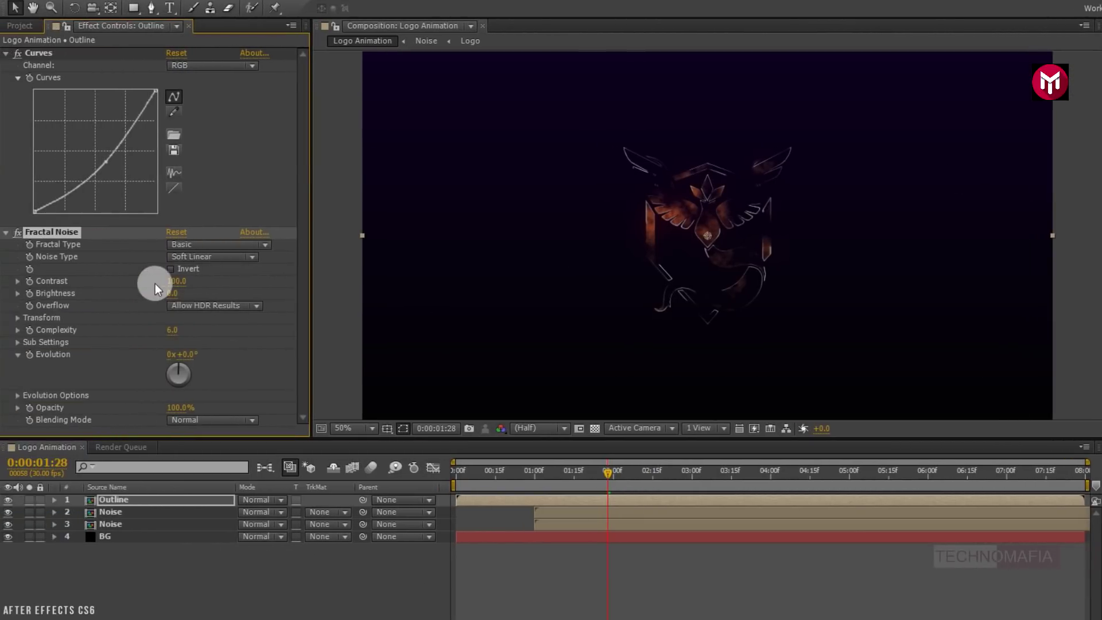
Step: Set the Fractal Noise contrast to 370, brightness to -30 and blending mode to Multiply on the Outline layer
{"action": "left_click", "coordinate": [170, 283]}
{"action": "type", "text": "370"}
{"action": "left_click_drag", "start_coordinate": [169, 295], "coordinate": [155, 300]}
{"action": "left_click", "coordinate": [187, 418]}
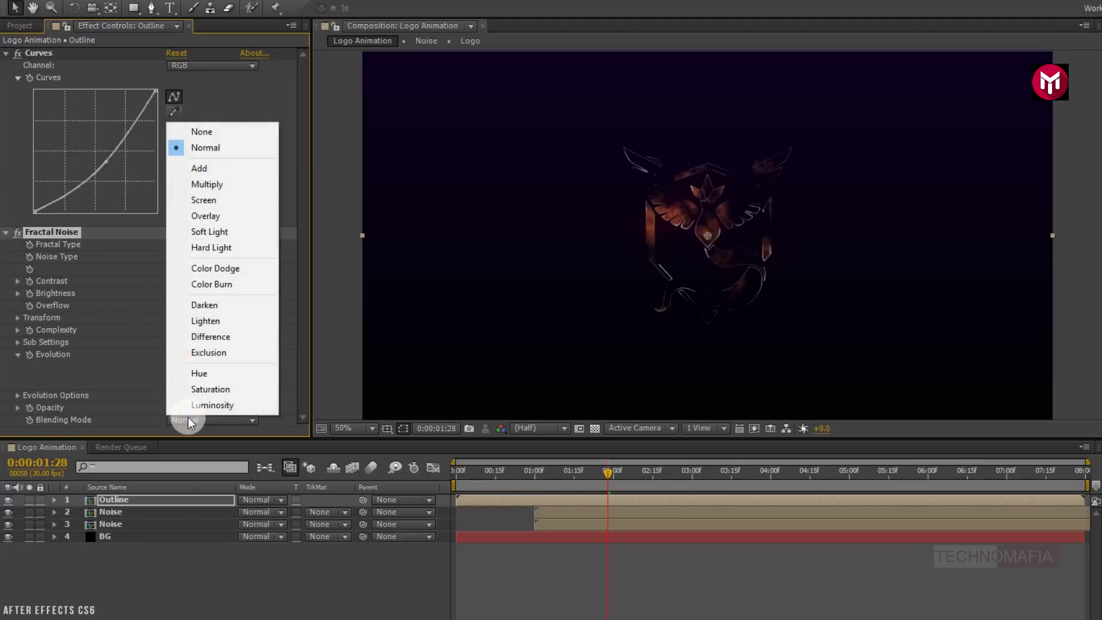
{"action": "left_click", "coordinate": [195, 184]}
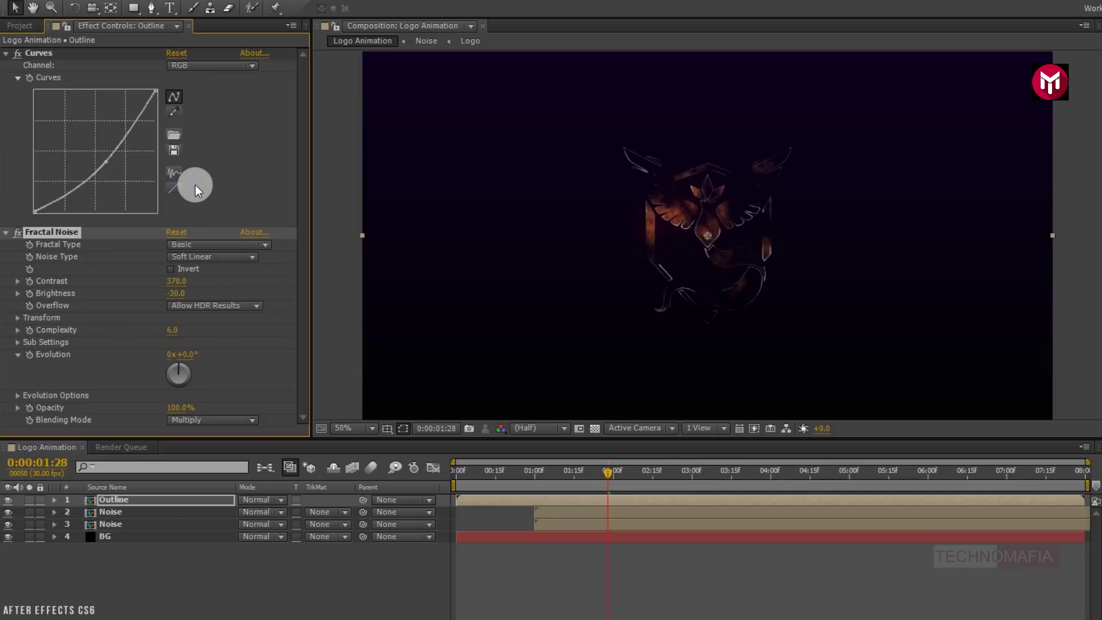
{"action": "left_click", "coordinate": [5, 53]}
{"action": "left_click", "coordinate": [6, 65]}
Step: Apply the Tritone effect to the Outline layer and set its midtones to a vivid orange-red
{"action": "left_click", "coordinate": [976, 42]}
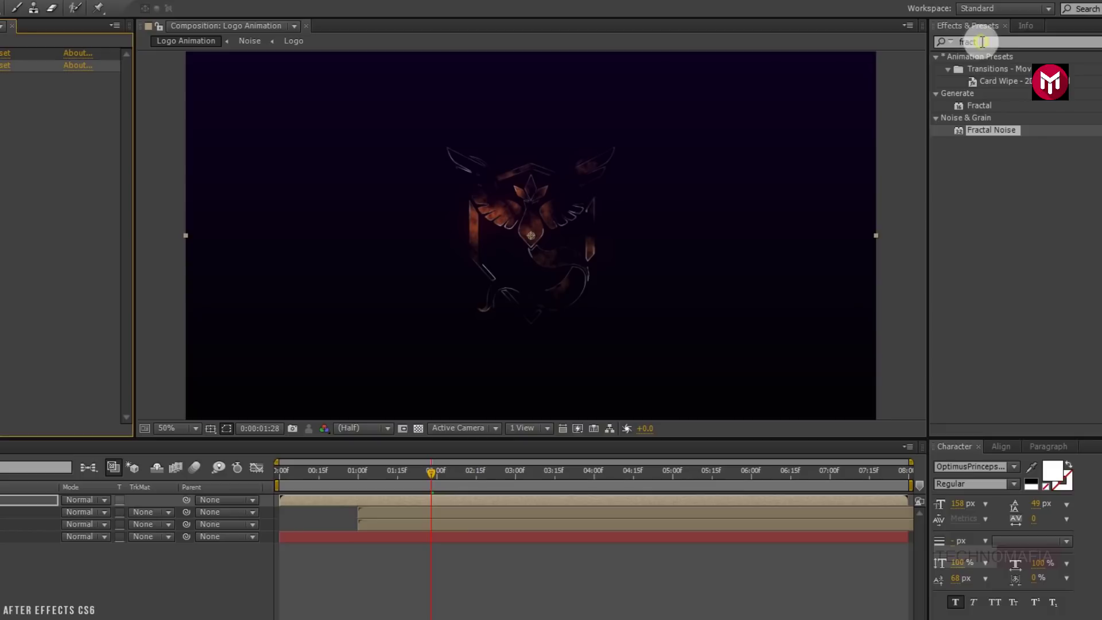
{"action": "type", "text": "trit"}
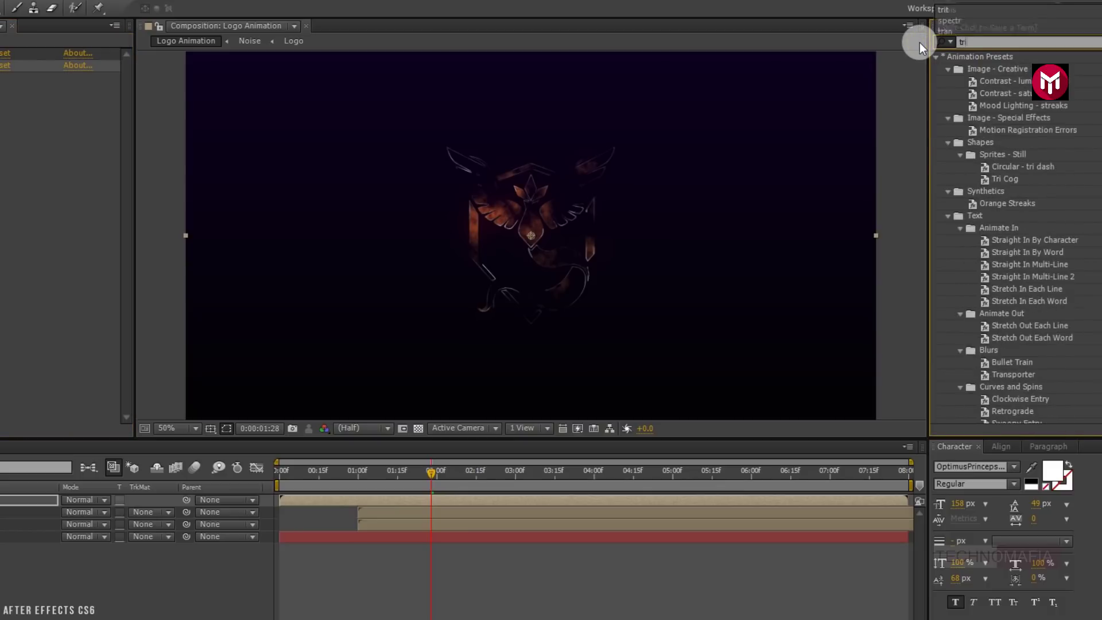
{"action": "double_click", "coordinate": [976, 71]}
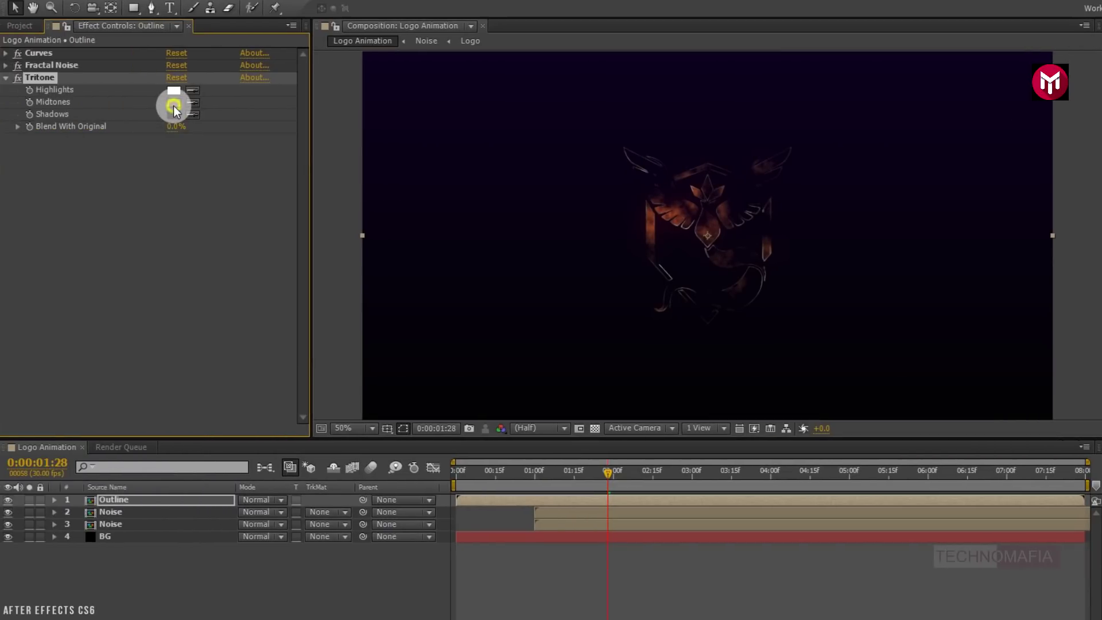
{"action": "left_click", "coordinate": [173, 106]}
{"action": "left_click_drag", "start_coordinate": [322, 383], "coordinate": [325, 405]}
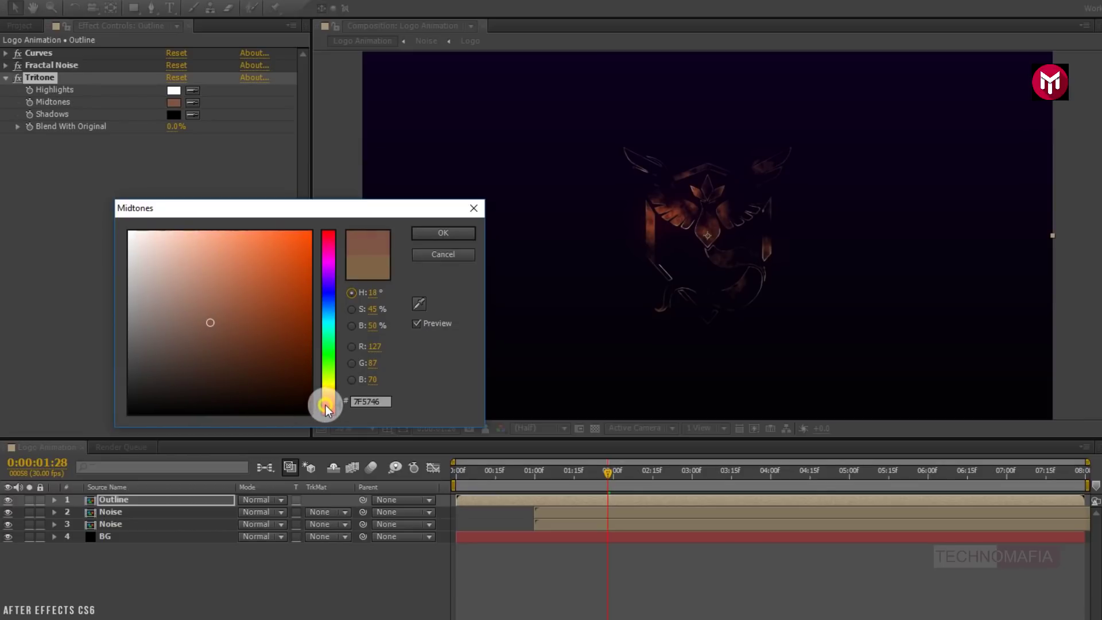
{"action": "left_click_drag", "start_coordinate": [278, 322], "coordinate": [308, 254]}
{"action": "left_click", "coordinate": [441, 233]}
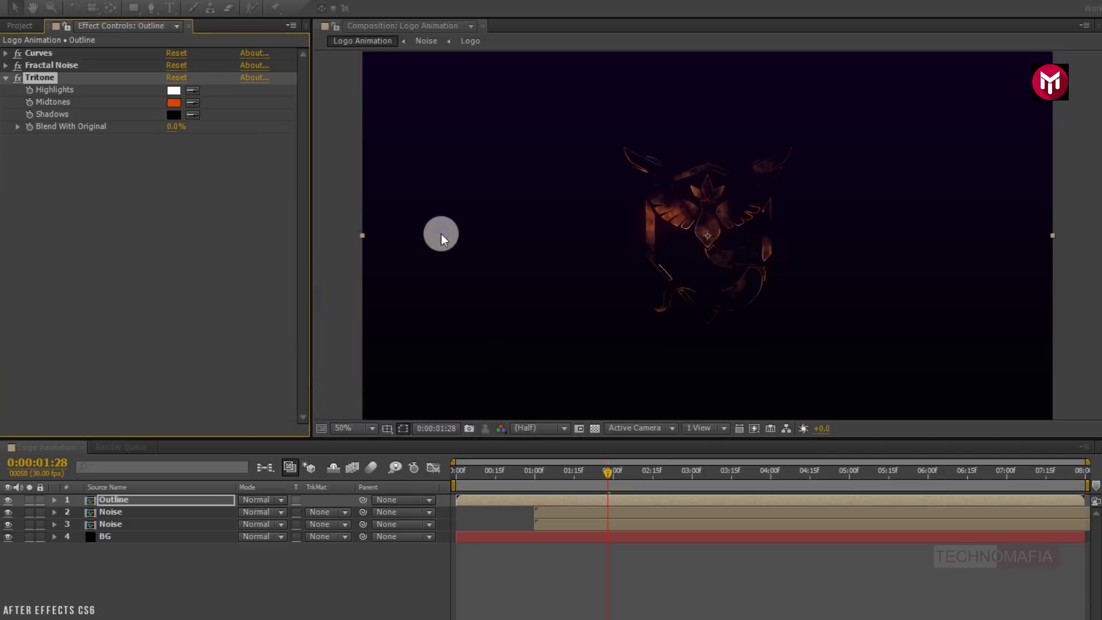
Step: Set the Tritone highlights colour on the Outline layer to the burnt orange AA5527
{"action": "left_click", "coordinate": [176, 91]}
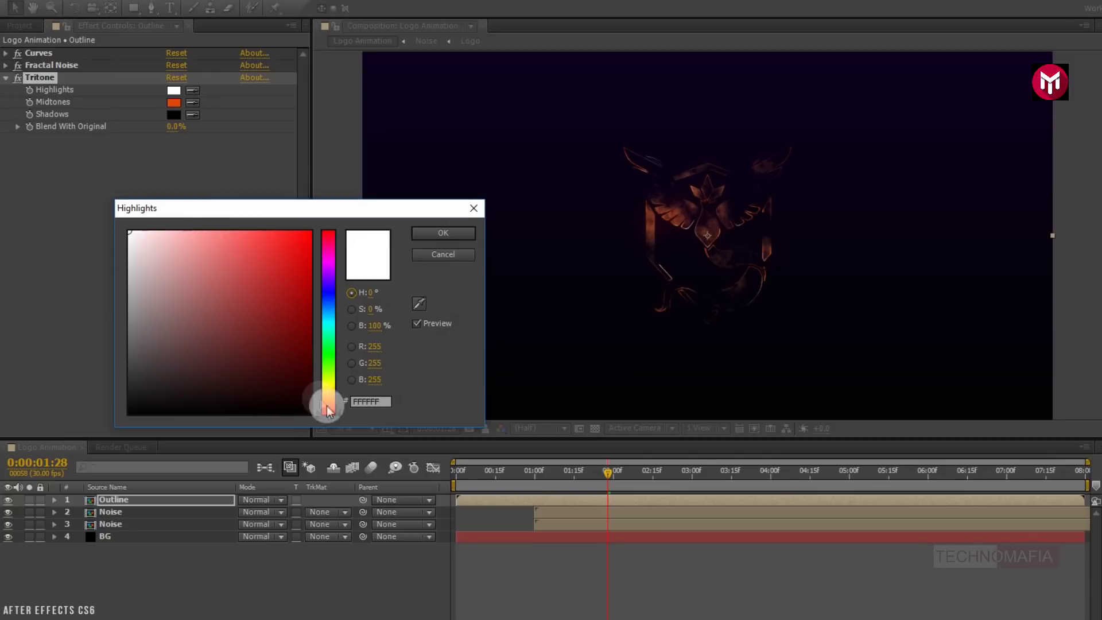
{"action": "left_click_drag", "start_coordinate": [328, 408], "coordinate": [328, 404]}
{"action": "mouse_move", "coordinate": [247, 301]}
{"action": "left_mouse_down"}
{"action": "mouse_move", "coordinate": [248, 283]}
{"action": "mouse_move", "coordinate": [270, 292]}
{"action": "left_mouse_up"}
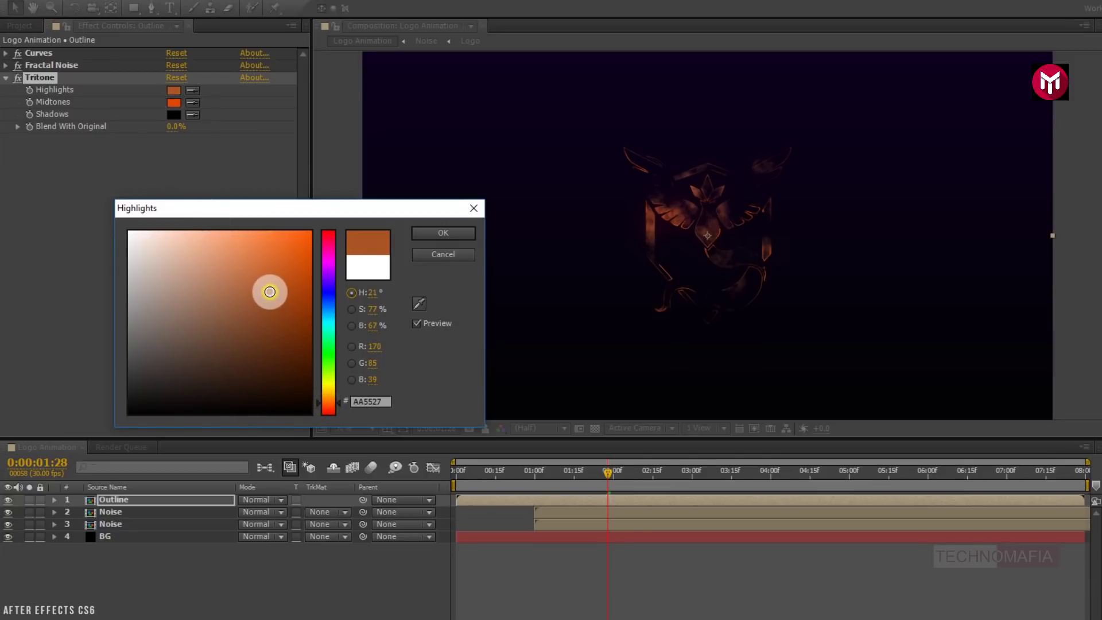
{"action": "left_click", "coordinate": [433, 231]}
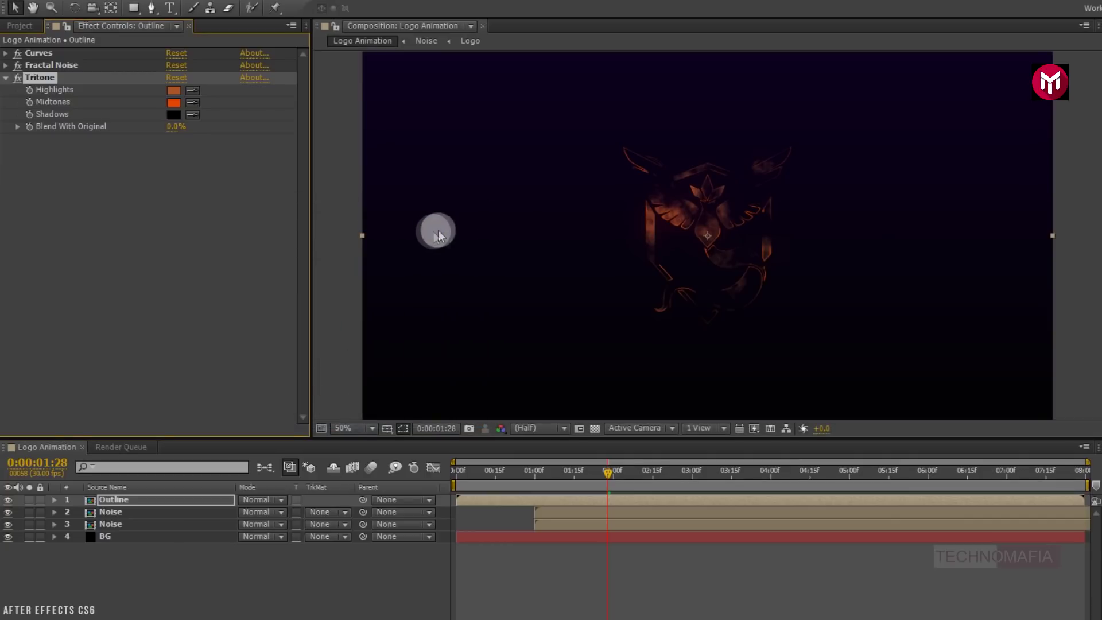
Step: Add two Glow effects to the Outline layer and collapse the Tritone and first Glow settings
{"action": "left_click", "coordinate": [967, 42]}
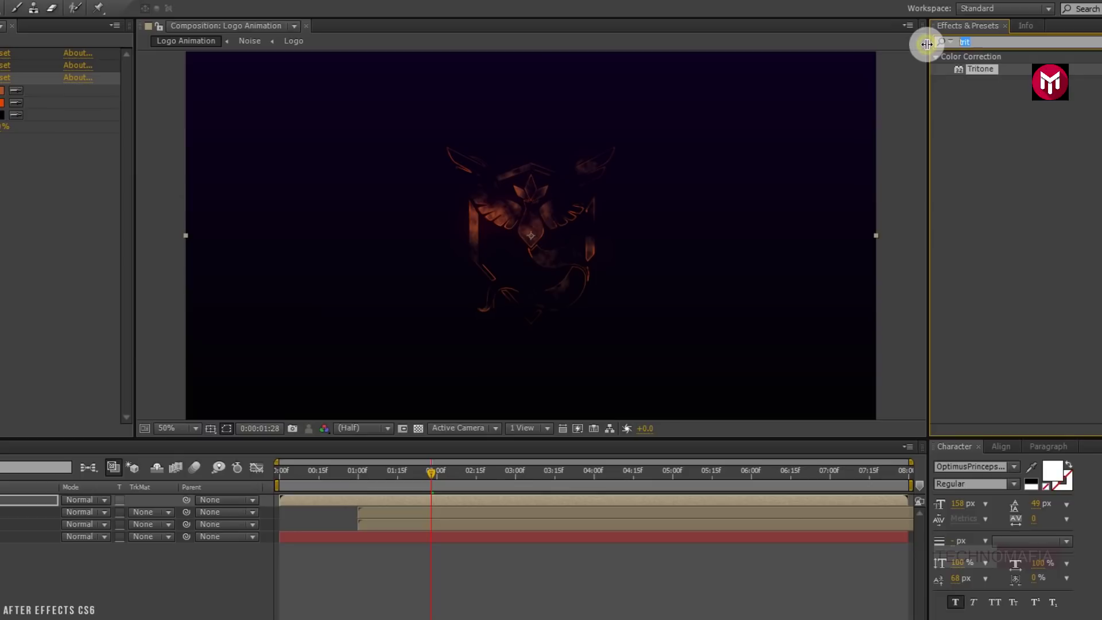
{"action": "type", "text": "glow"}
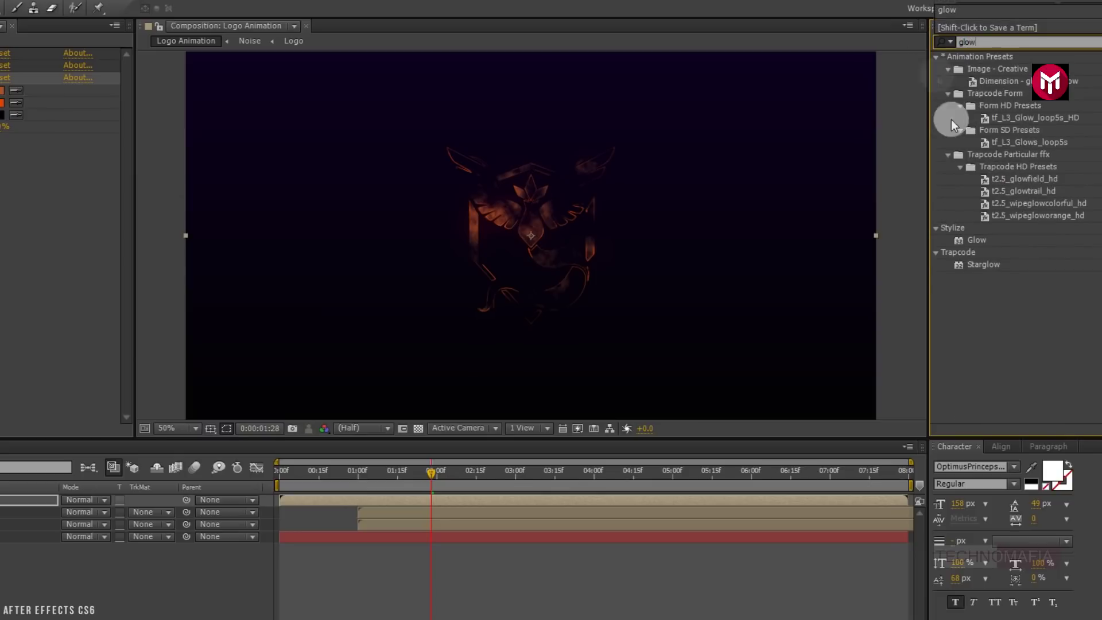
{"action": "double_click", "coordinate": [980, 239]}
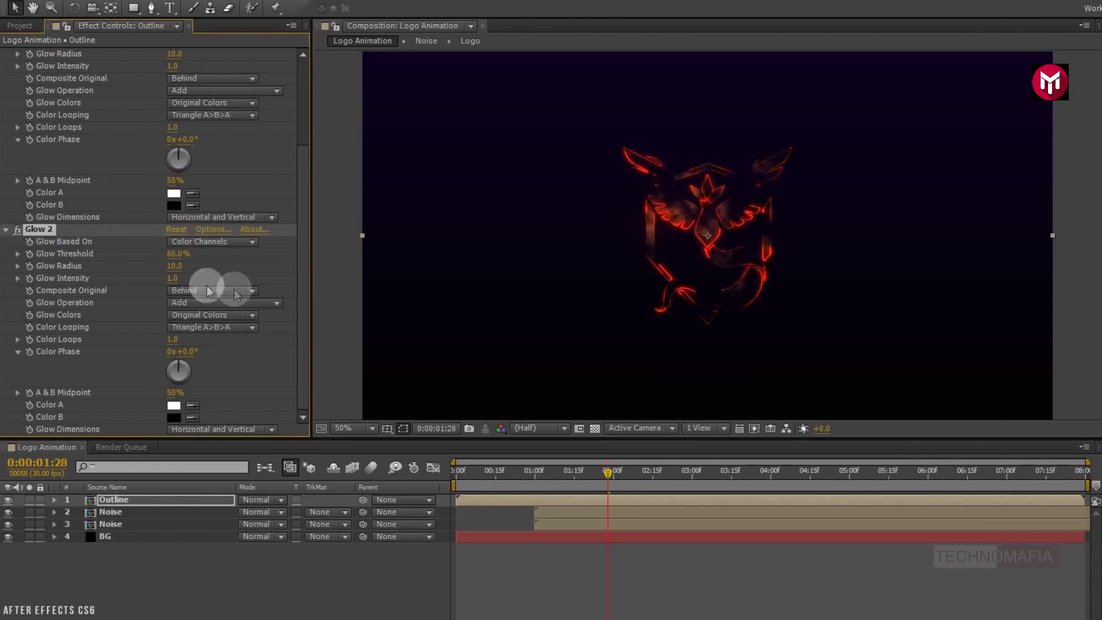
{"action": "scroll", "coordinate": [78, 195], "scroll_direction": "up", "scroll_amount": 4}
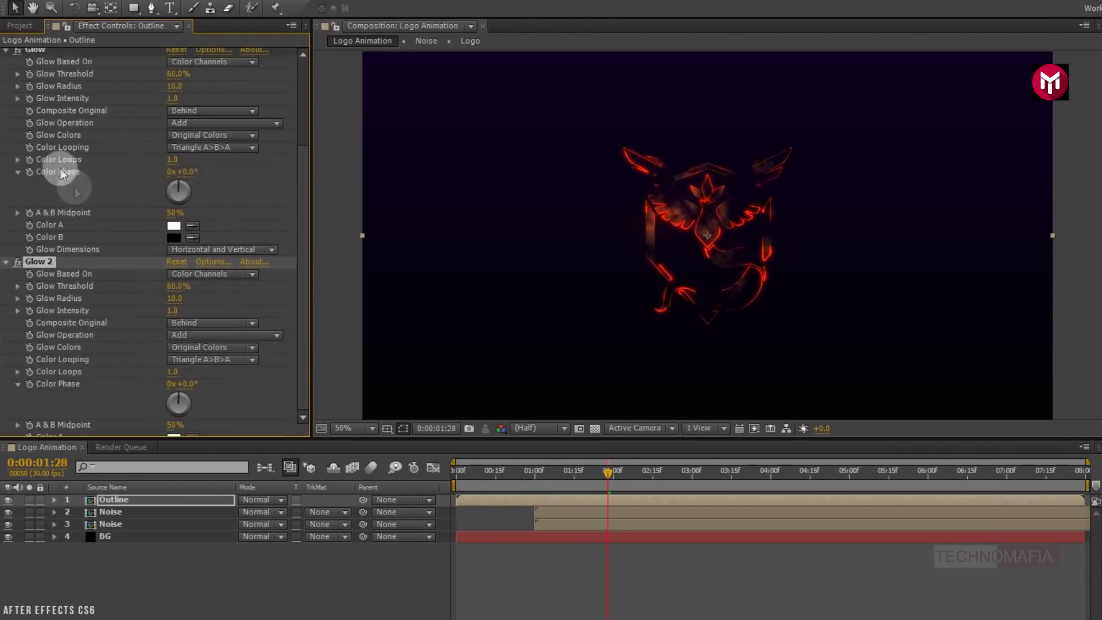
{"action": "left_click", "coordinate": [6, 78]}
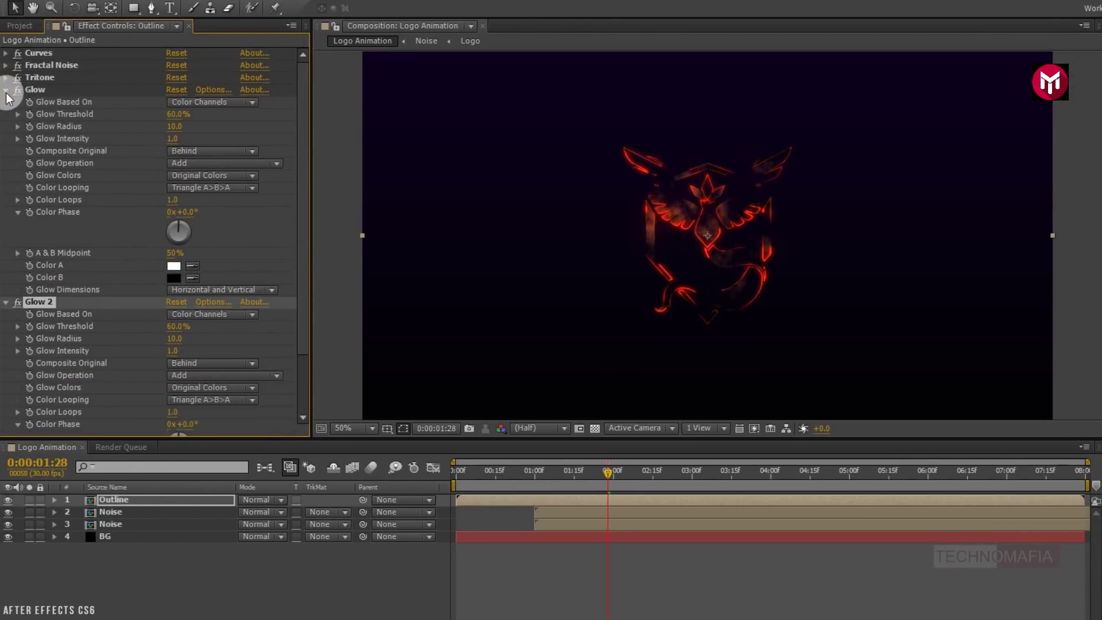
{"action": "left_click", "coordinate": [6, 90]}
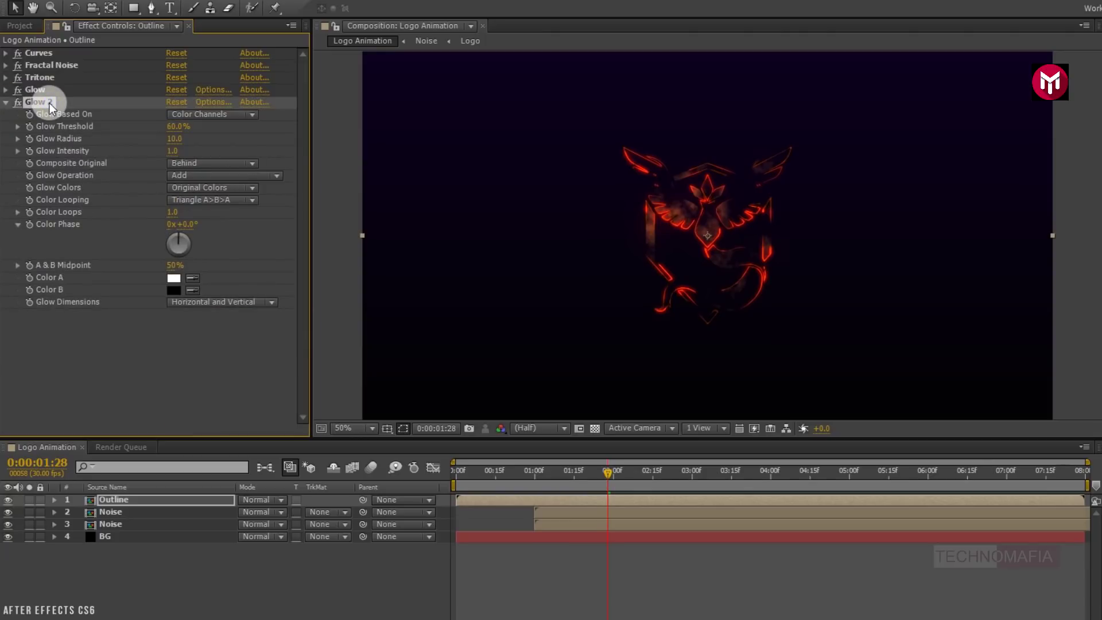
Step: Set the Glow 2 threshold to 45% and its radius to 37 on the Outline layer
{"action": "left_click", "coordinate": [133, 137]}
{"action": "left_click", "coordinate": [173, 130]}
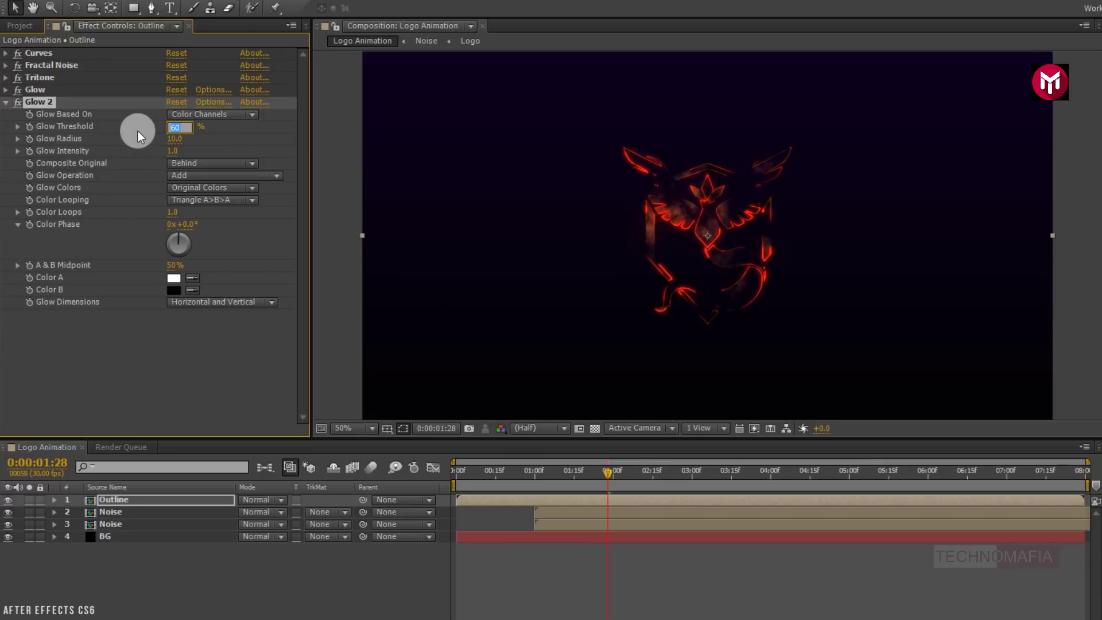
{"action": "type", "text": "45"}
{"action": "key", "text": "Return"}
{"action": "left_click", "coordinate": [173, 140]}
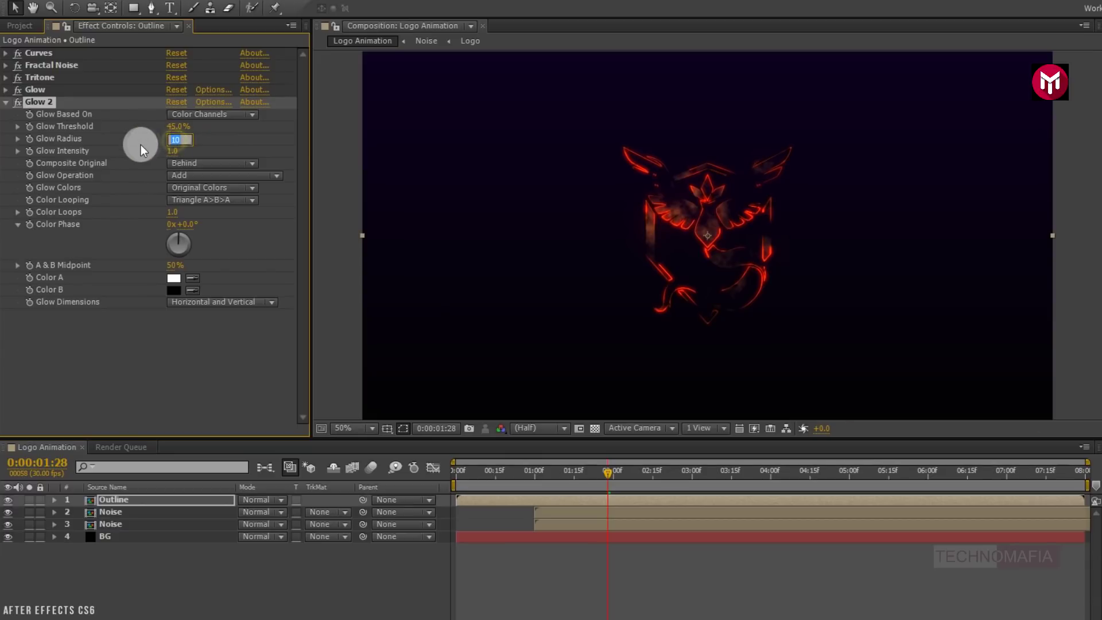
{"action": "type", "text": "37."}
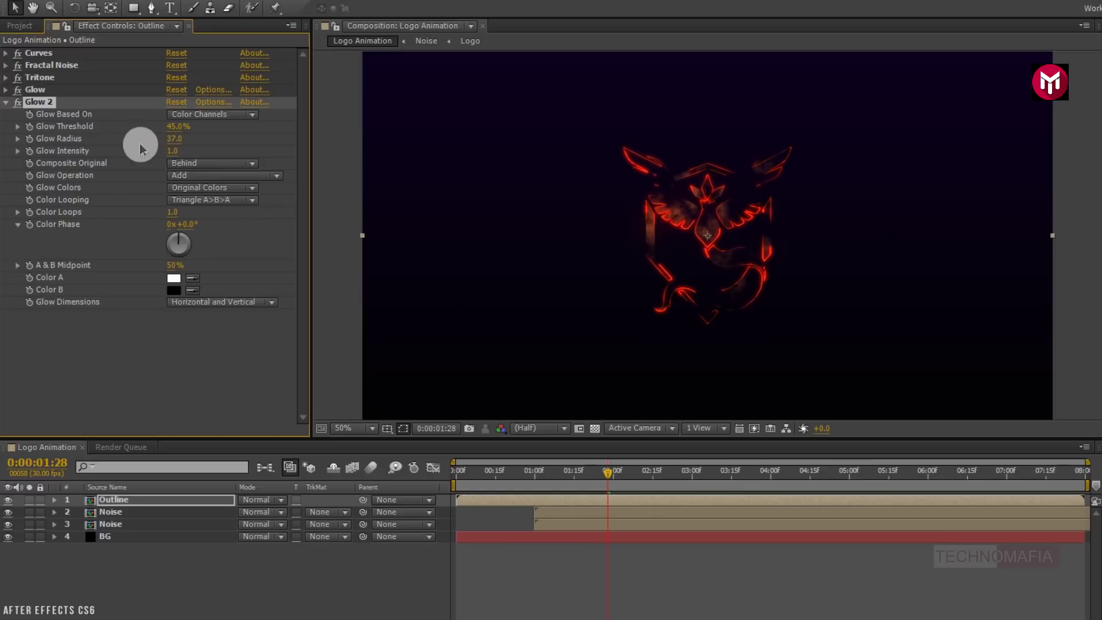
{"action": "left_click", "coordinate": [5, 102]}
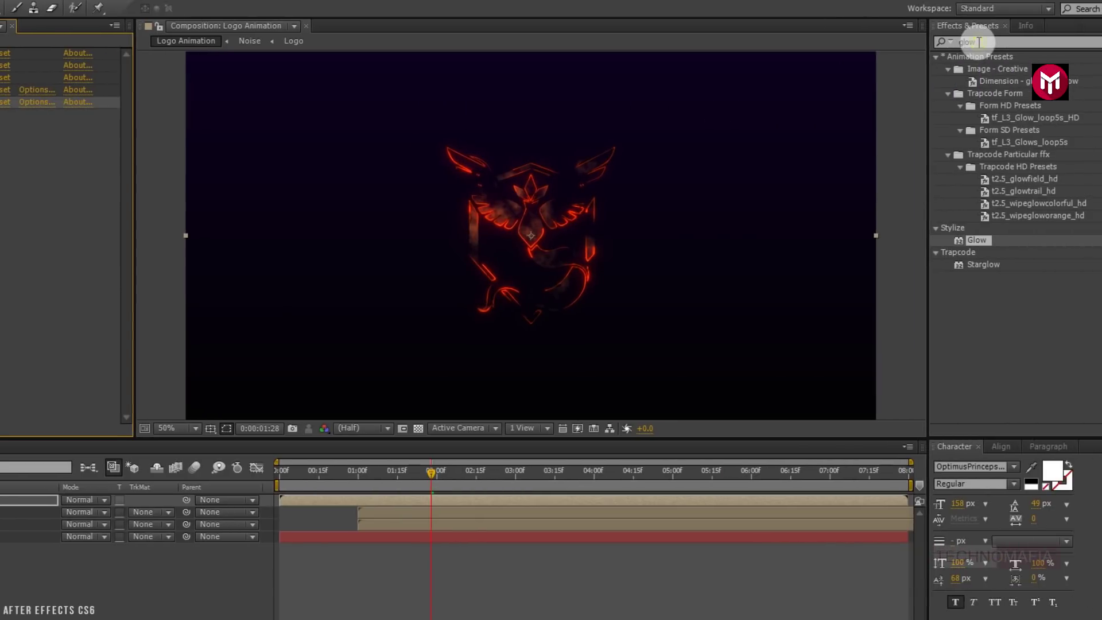
Step: Apply the Turbulent Displace effect to the Outline layer
{"action": "type", "text": "turb"}
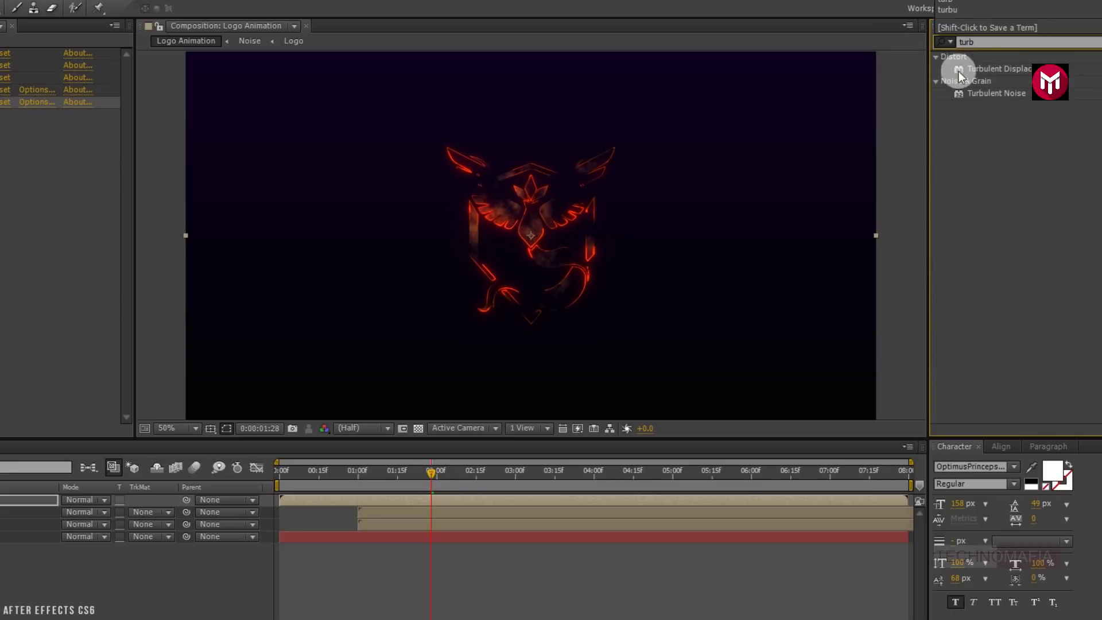
{"action": "double_click", "coordinate": [994, 69]}
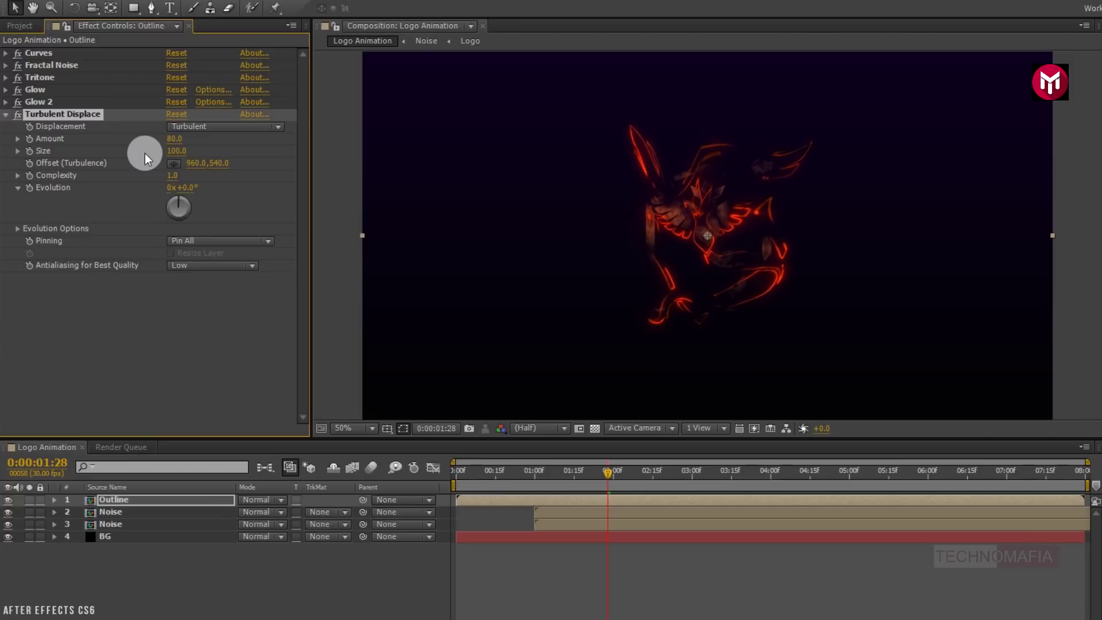
Step: Set the Turbulent Displace size to 4 on the Outline layer and drive its Evolution with the expression time*2500
{"action": "left_click", "coordinate": [177, 151]}
{"action": "type", "text": "4"}
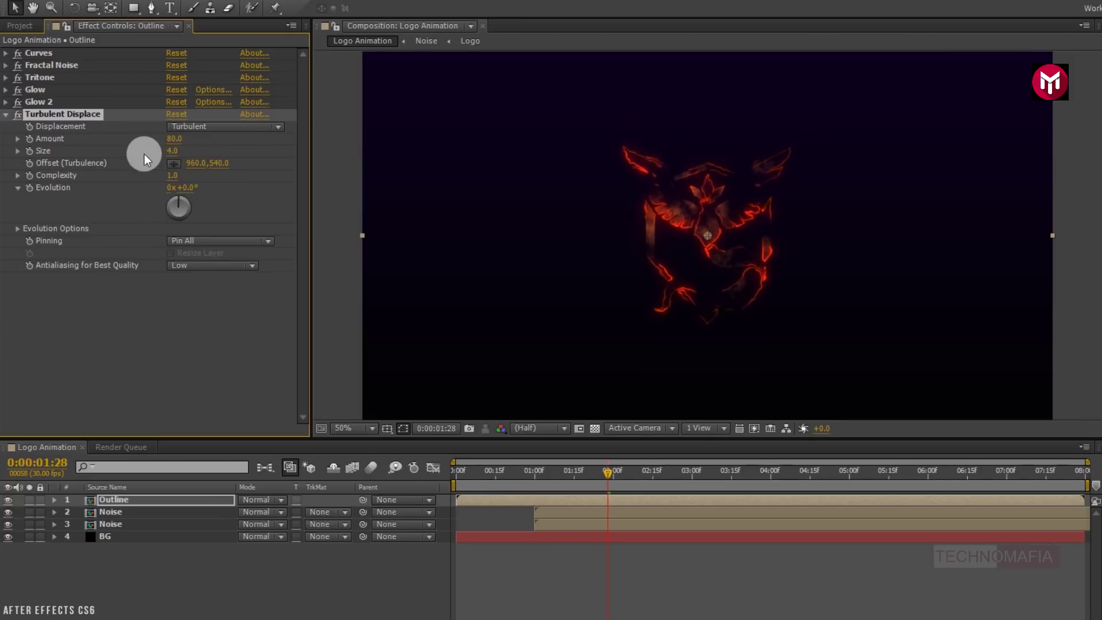
{"action": "key", "text": "alt"}
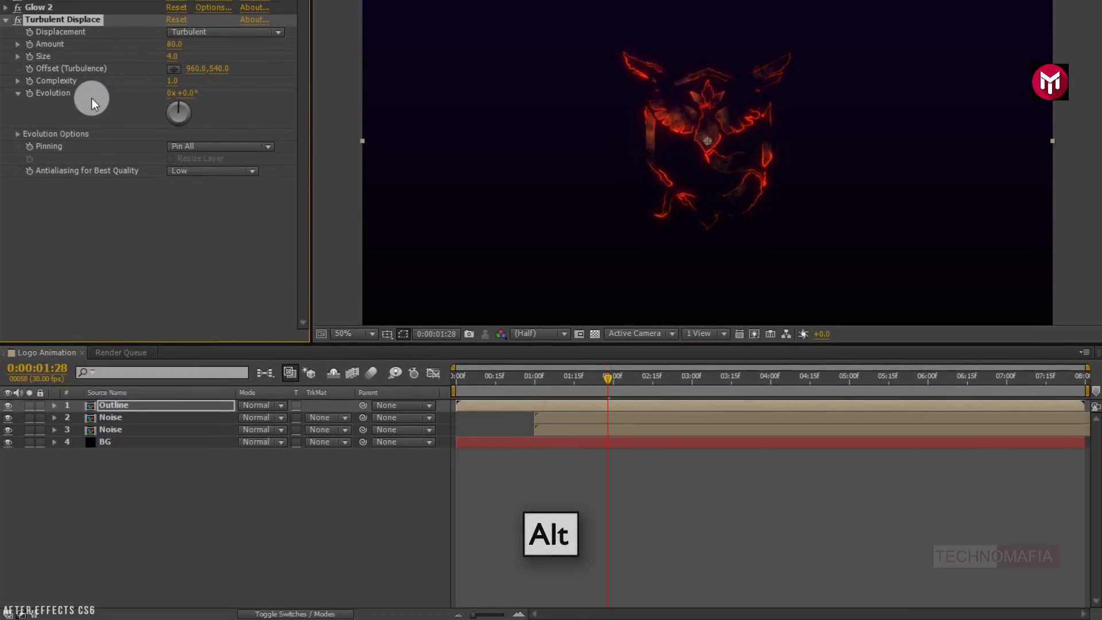
{"action": "left_click", "coordinate": [27, 95], "text": "alt"}
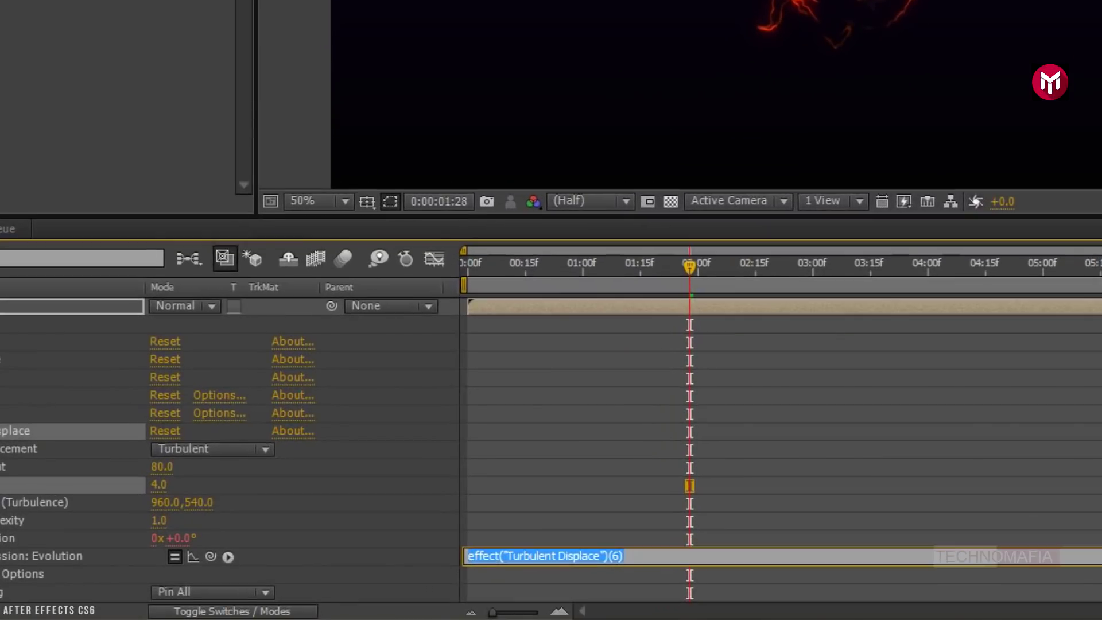
{"action": "type", "text": "time*2500"}
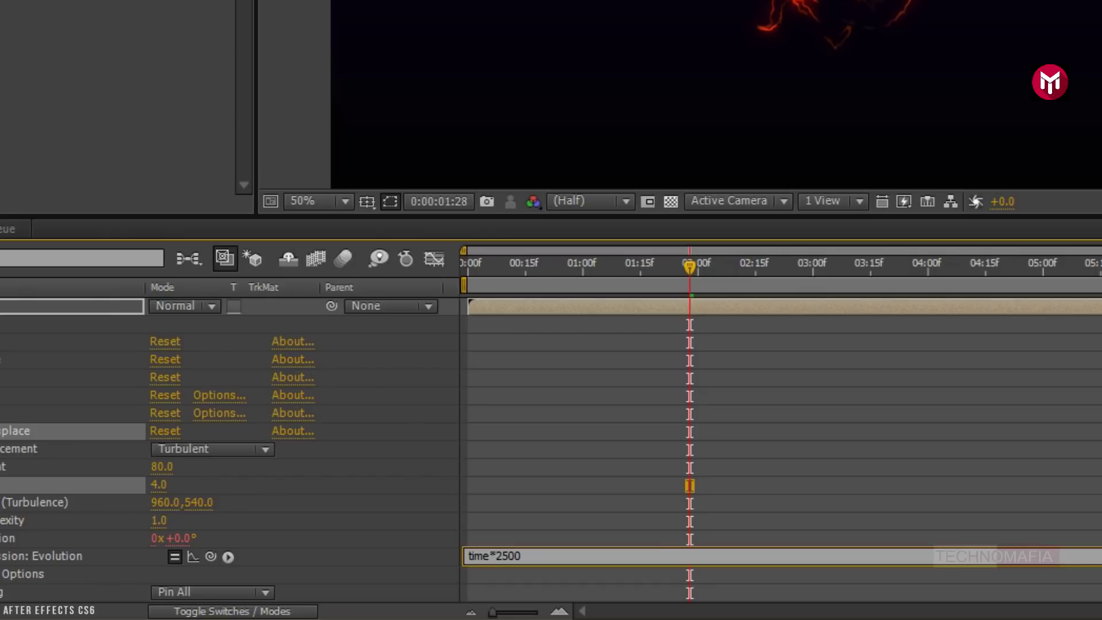
{"action": "key", "text": "KP_Enter"}
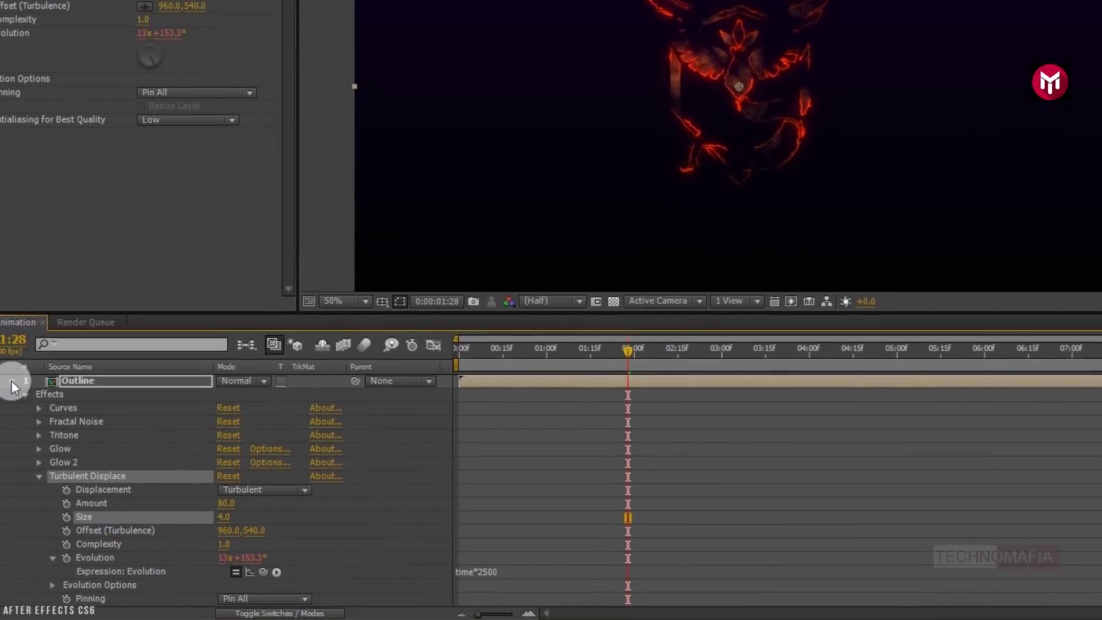
{"action": "left_click", "coordinate": [42, 398]}
Step: Set the Outline layer's blending mode to Add and preview the animation from the start
{"action": "left_click", "coordinate": [163, 398]}
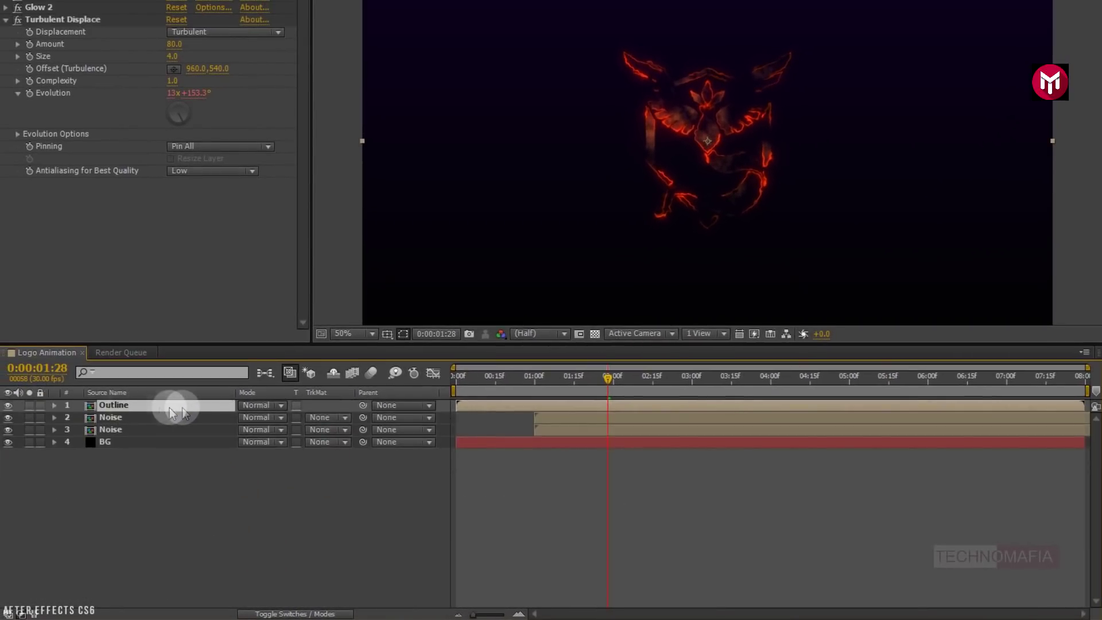
{"action": "left_click", "coordinate": [253, 406]}
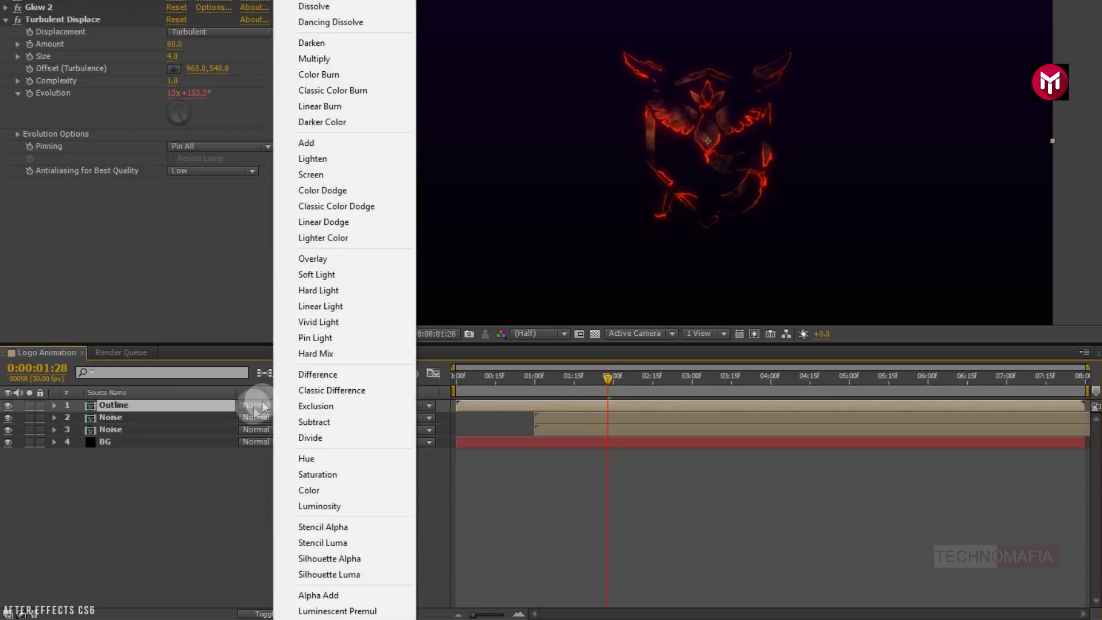
{"action": "left_click", "coordinate": [304, 143]}
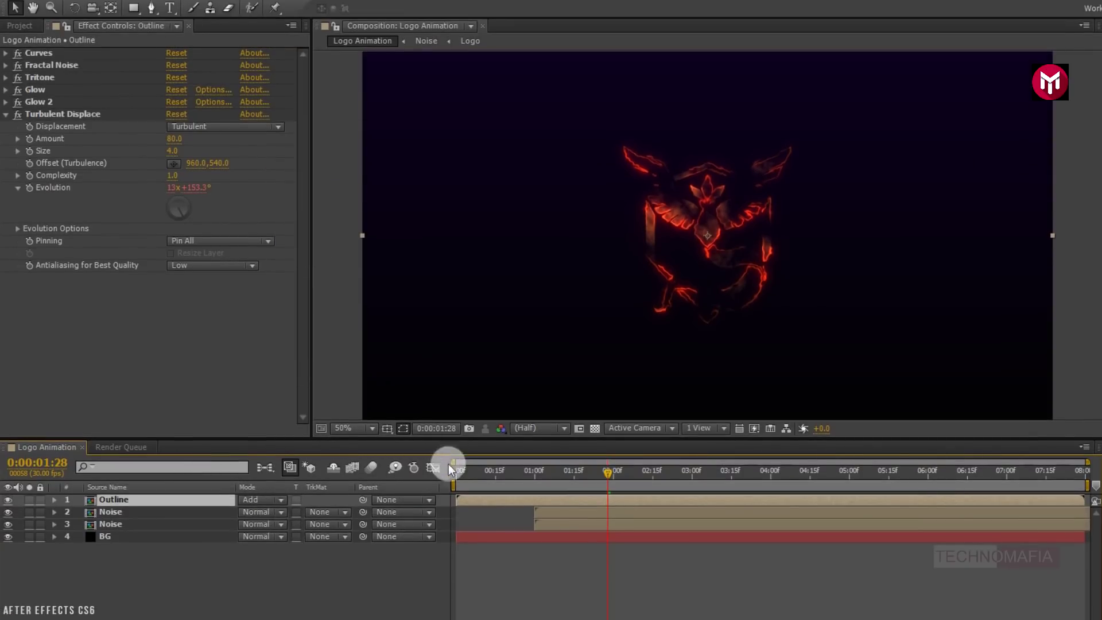
{"action": "left_click", "coordinate": [454, 452]}
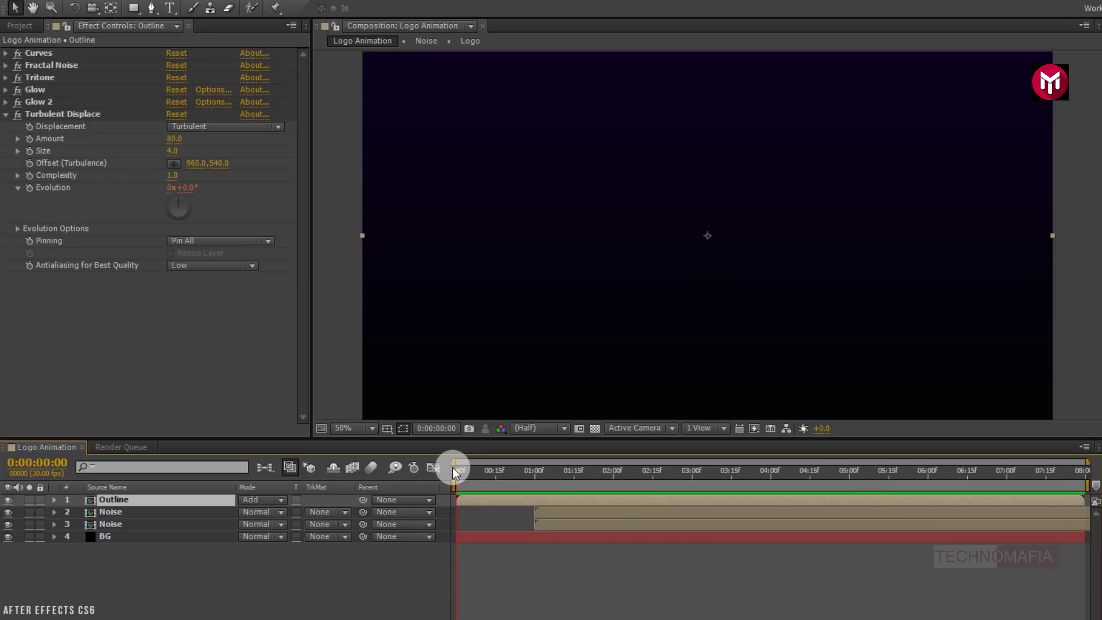
{"action": "key", "text": "space"}
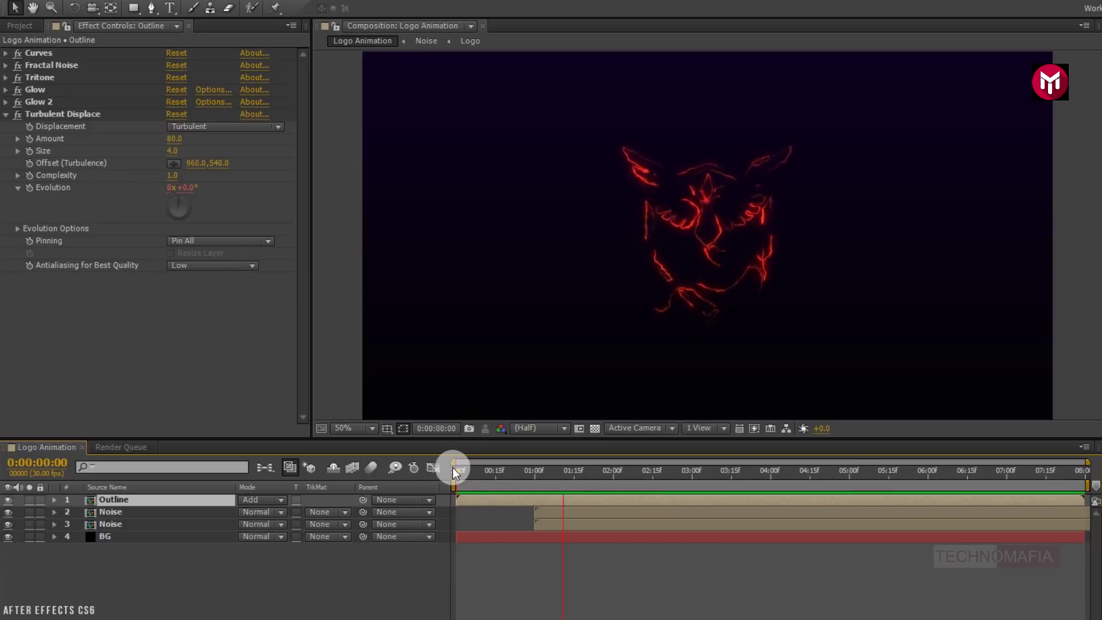
{"action": "key", "text": "space"}
Step: At 0:00:01:10, duplicate the Outline layer and set the copy's first Glow to a 24% threshold and a radius of 24
{"action": "left_click_drag", "start_coordinate": [452, 467], "coordinate": [562, 477]}
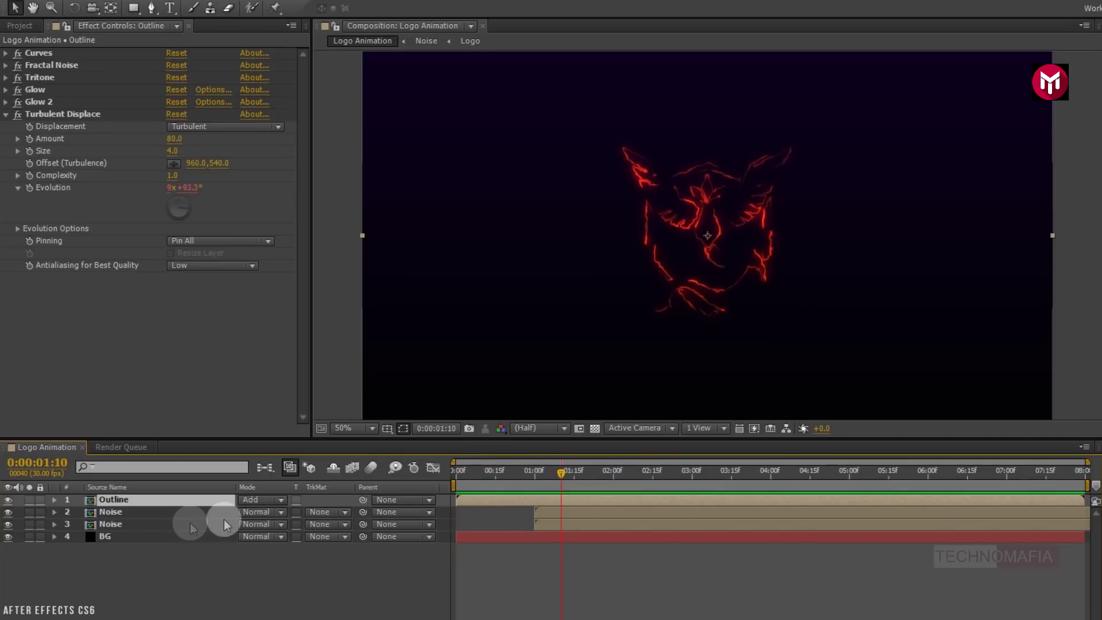
{"action": "key", "text": "ctrl+d"}
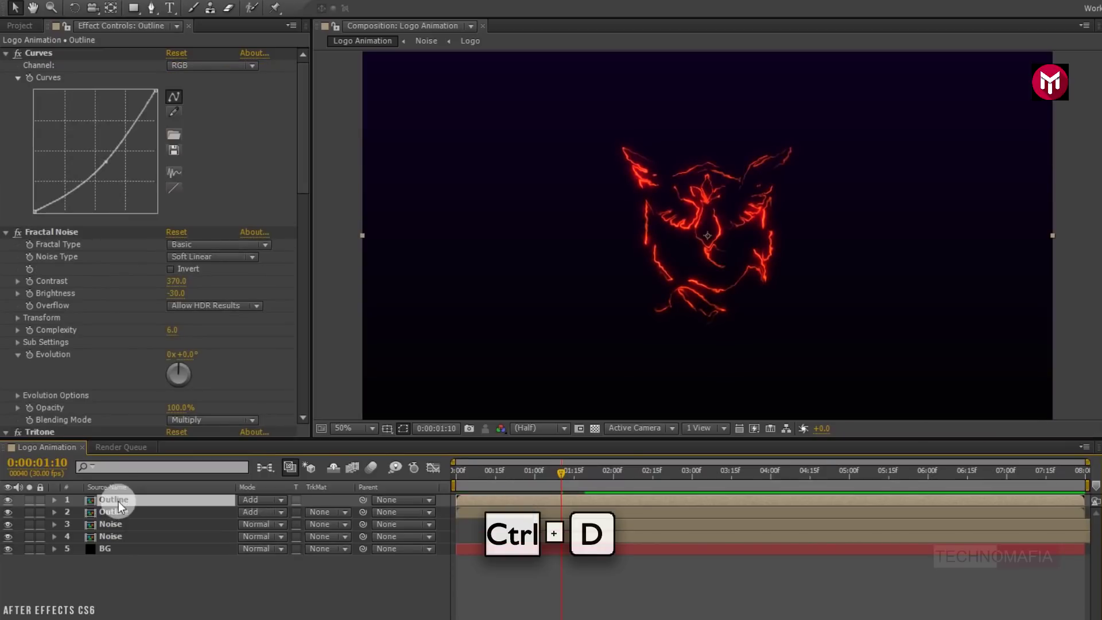
{"action": "scroll", "coordinate": [66, 310], "scroll_direction": "down", "scroll_amount": 10}
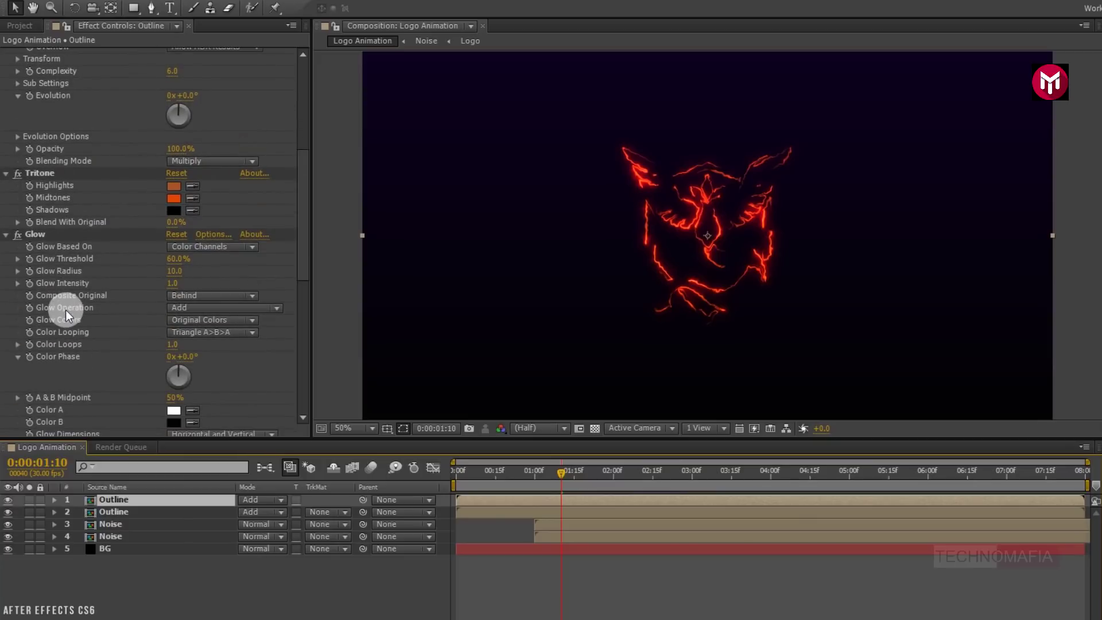
{"action": "left_click", "coordinate": [174, 259]}
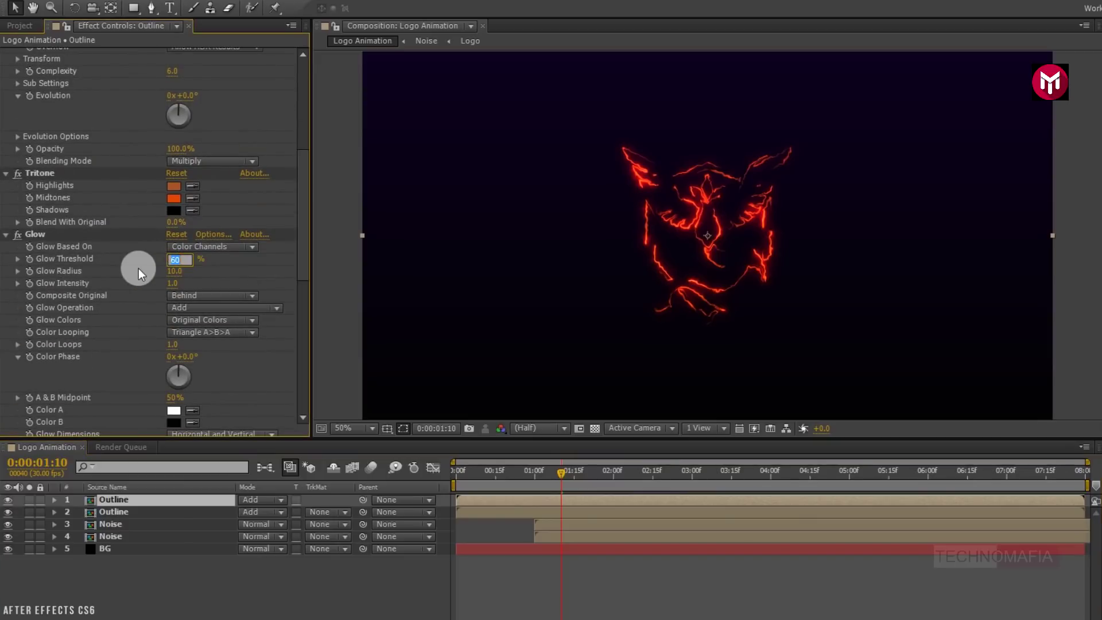
{"action": "type", "text": "24"}
{"action": "left_click", "coordinate": [139, 267]}
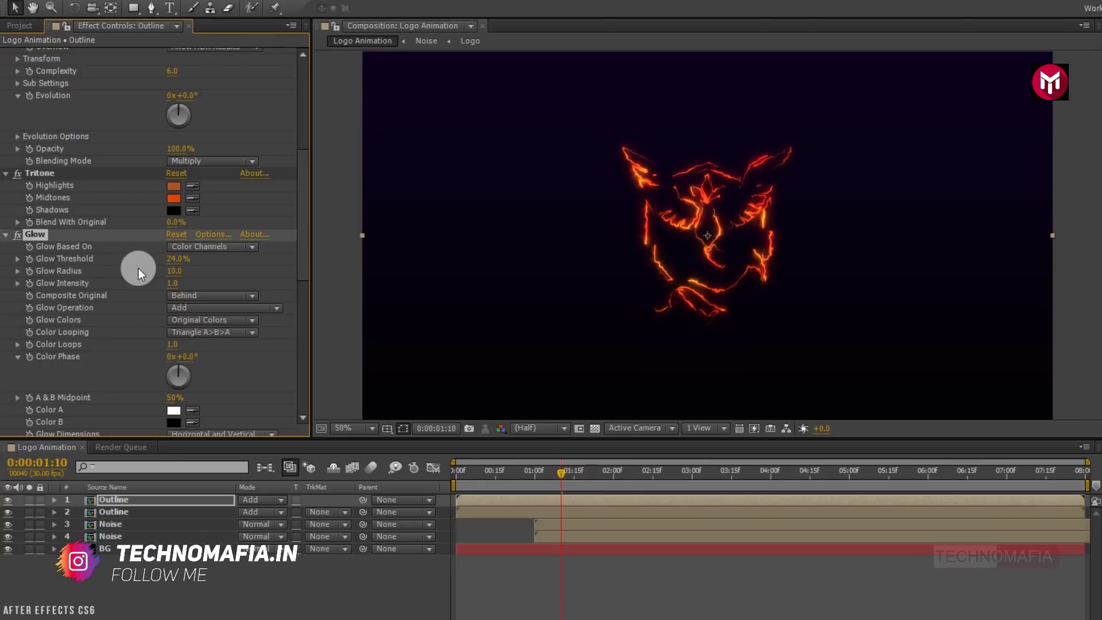
{"action": "left_click", "coordinate": [164, 272]}
{"action": "type", "text": "24"}
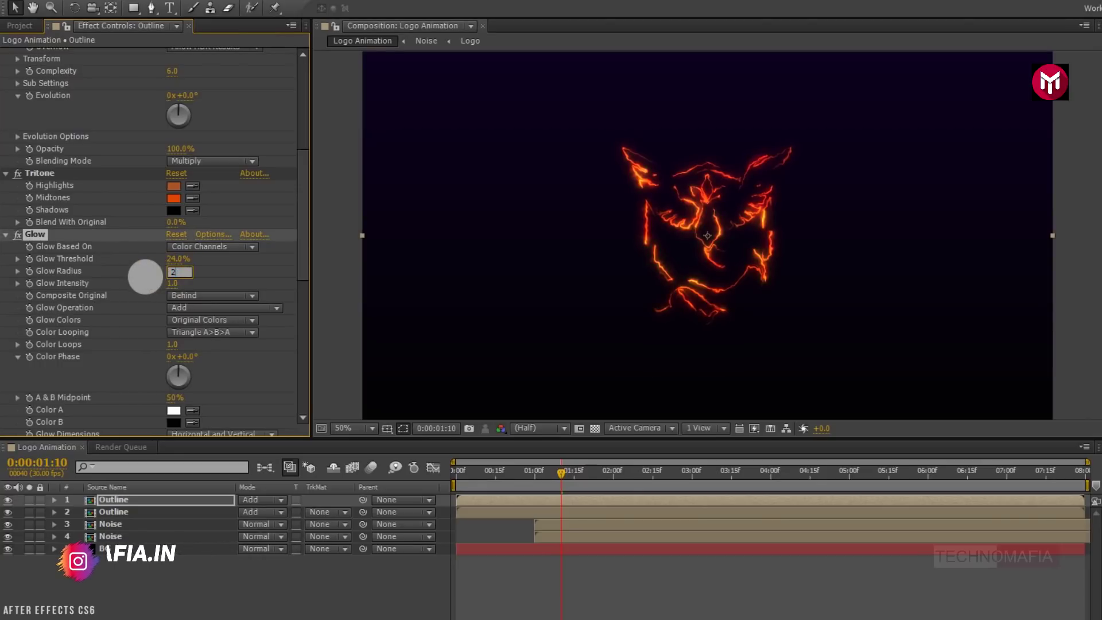
{"action": "left_click", "coordinate": [146, 277]}
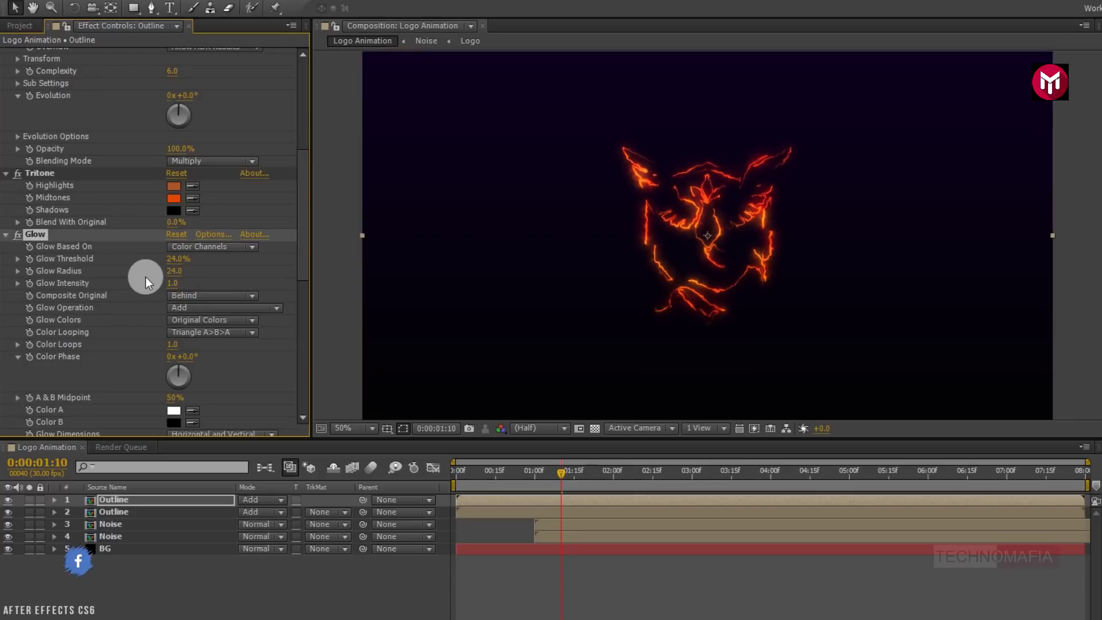
Step: Duplicate the topmost Outline layer and set the new copy's first Glow threshold to 14%
{"action": "left_click", "coordinate": [110, 501]}
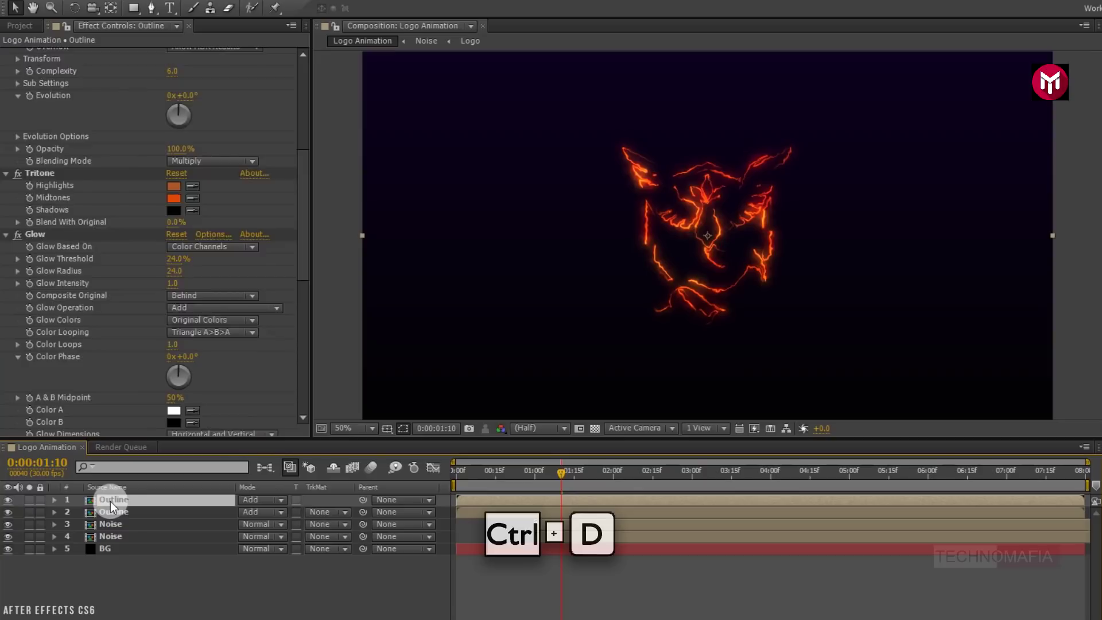
{"action": "key", "text": "ctrl+d"}
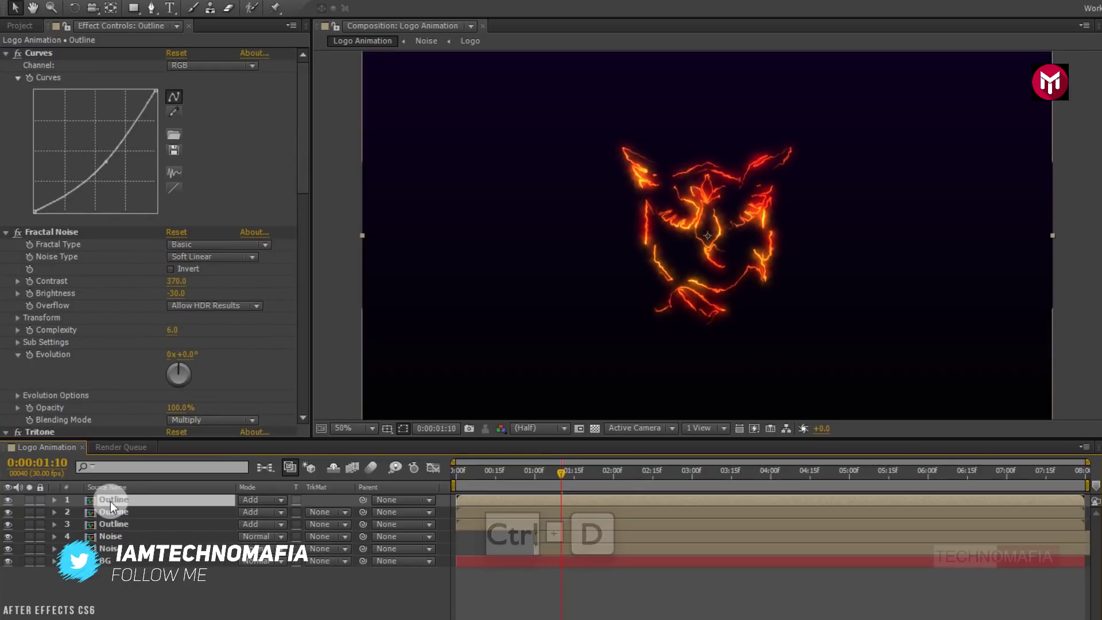
{"action": "scroll", "coordinate": [114, 326], "scroll_direction": "down", "scroll_amount": 5}
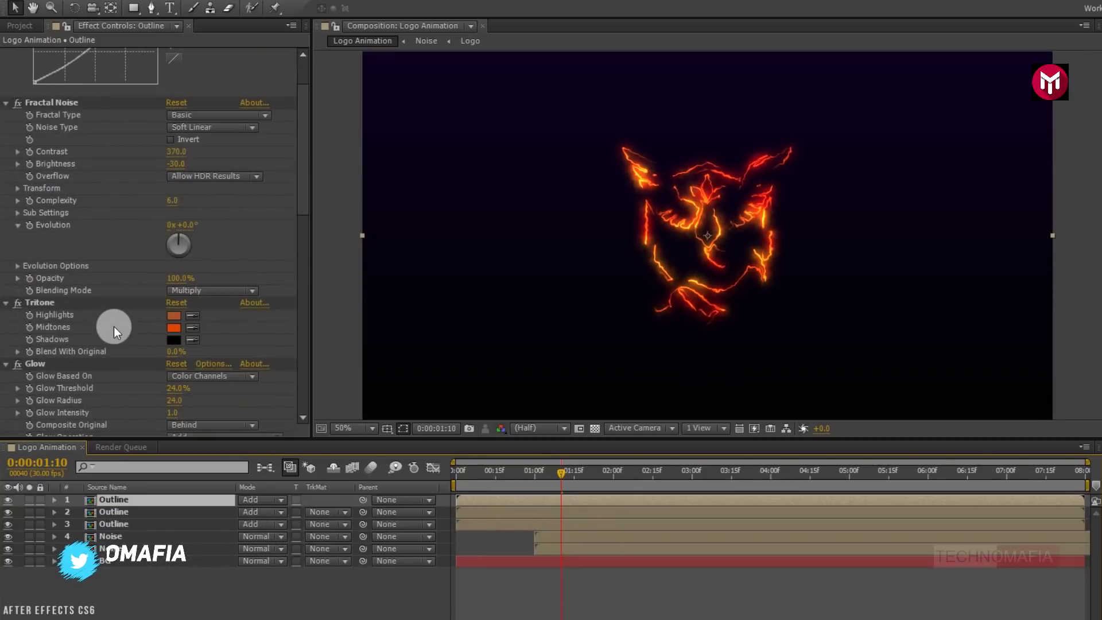
{"action": "left_click", "coordinate": [51, 302]}
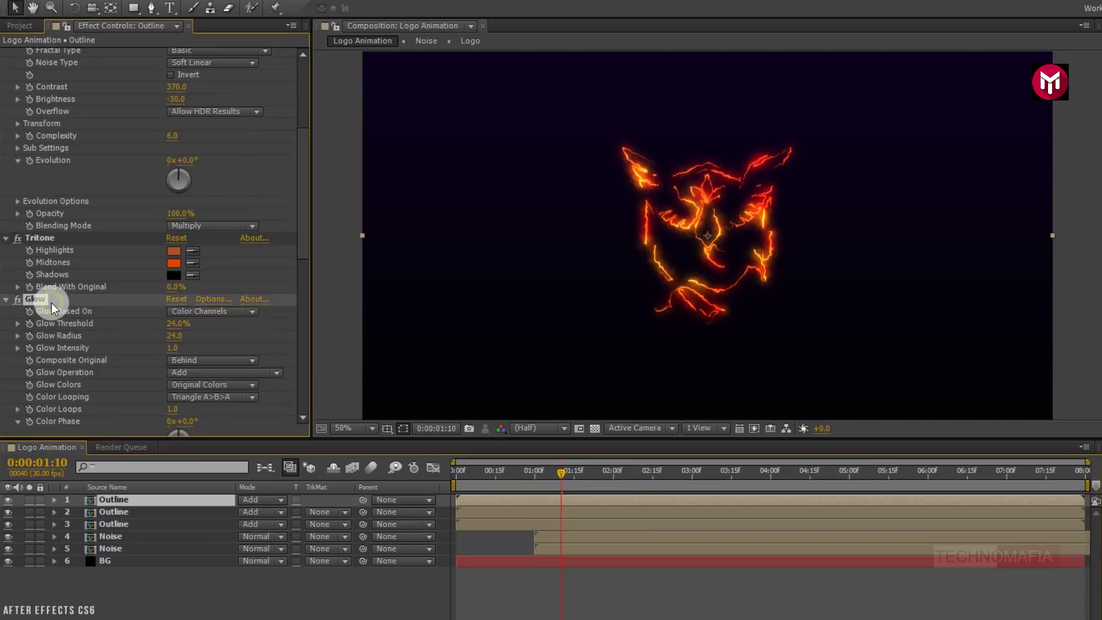
{"action": "scroll", "coordinate": [51, 302], "scroll_direction": "down", "scroll_amount": 2}
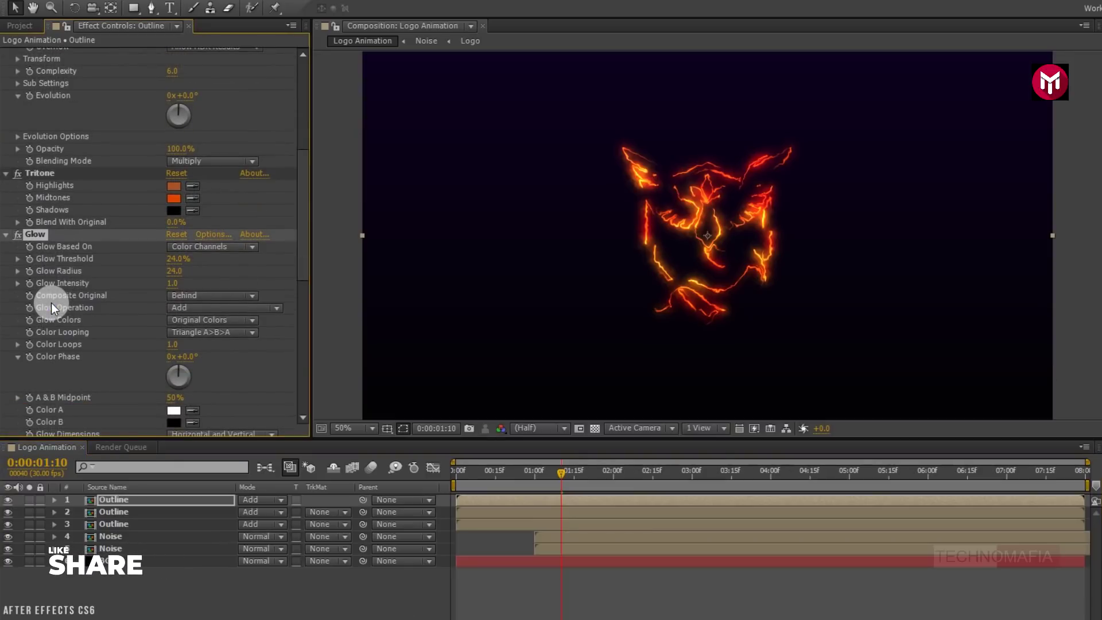
{"action": "left_click", "coordinate": [170, 260]}
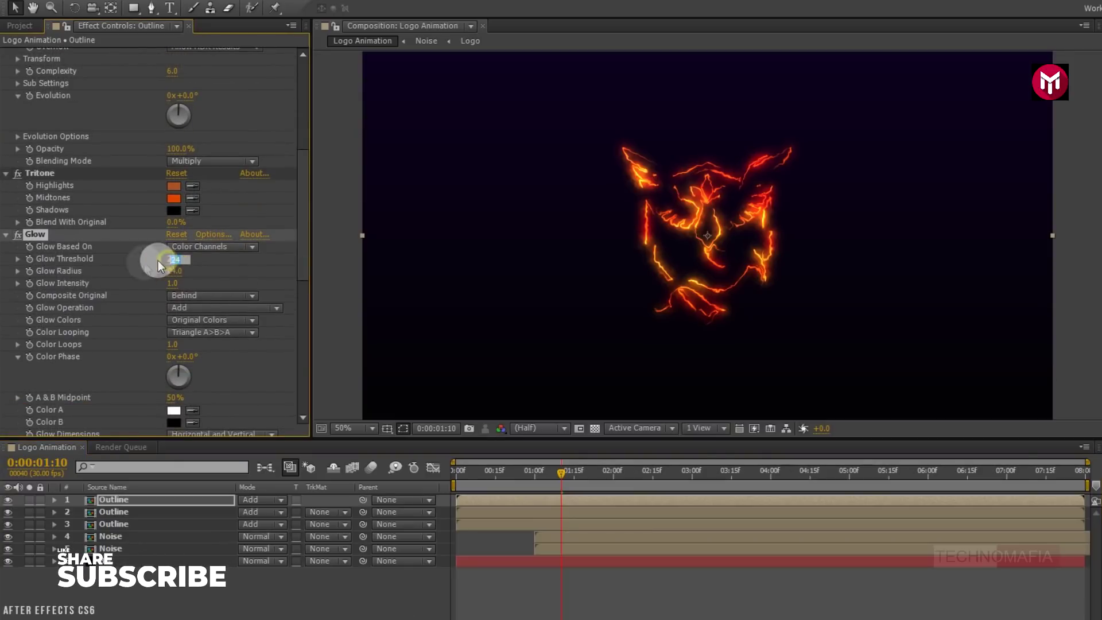
{"action": "type", "text": "14"}
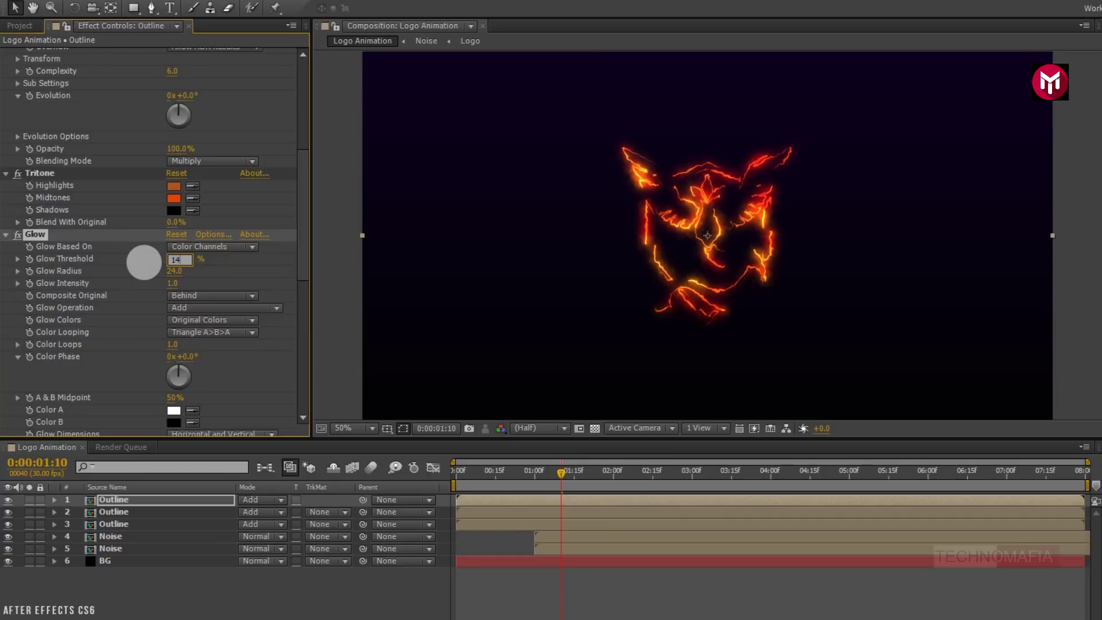
{"action": "key", "text": "Return"}
Step: Add a fourth Outline layer by duplicating the topmost one, and set its first Glow threshold to 32% and radius to 50
{"action": "key", "text": "ctrl+d"}
{"action": "left_click", "coordinate": [115, 501]}
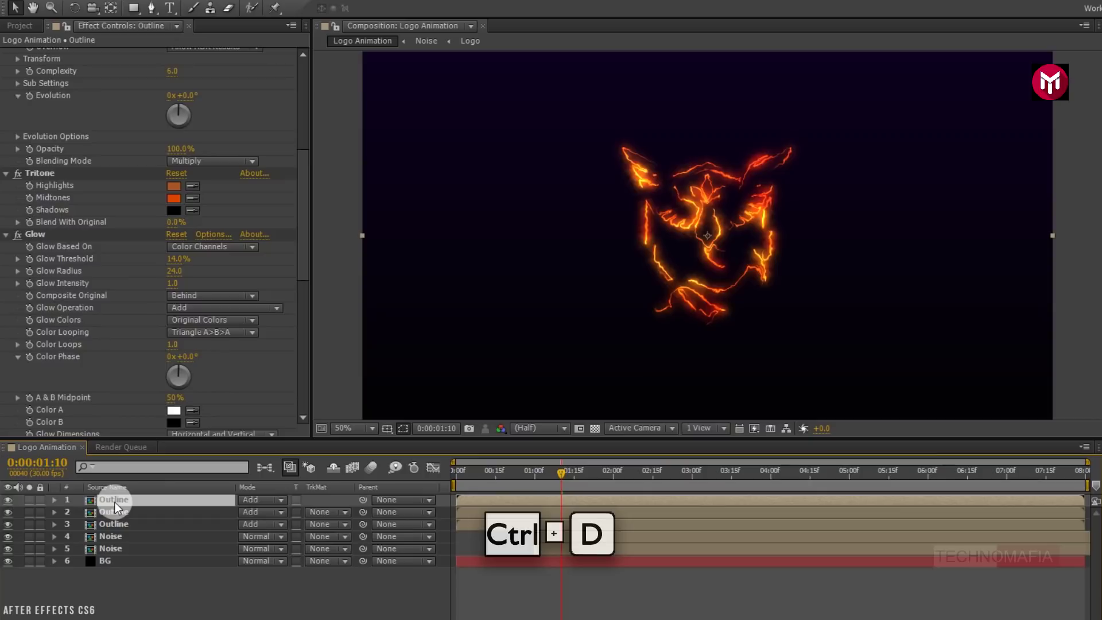
{"action": "key", "text": "ctrl+d"}
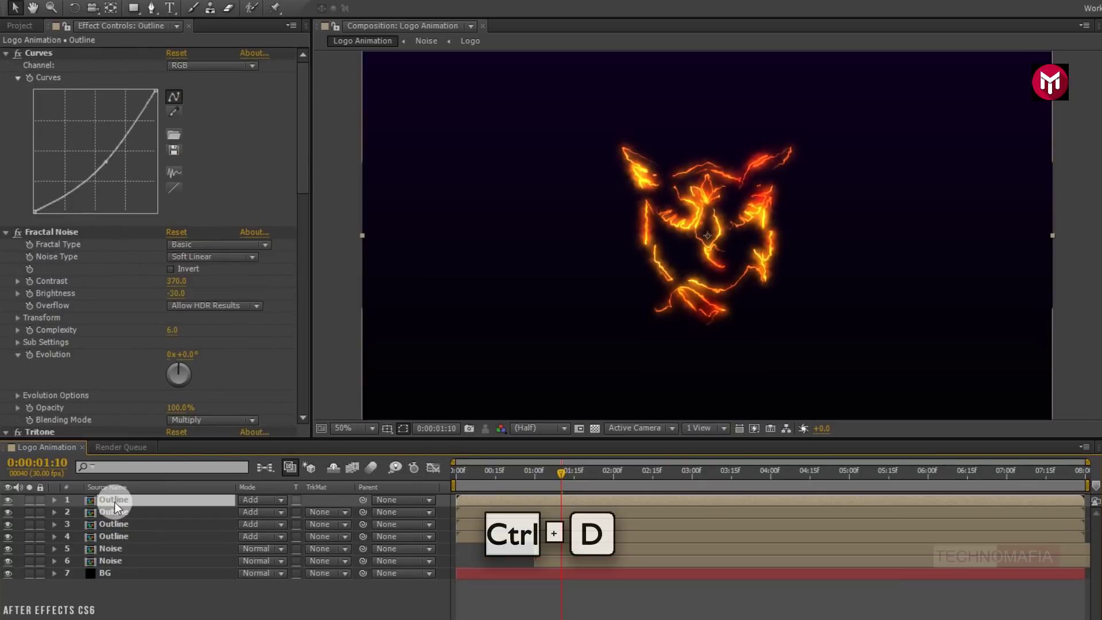
{"action": "scroll", "coordinate": [108, 339], "scroll_direction": "down", "scroll_amount": 2}
{"action": "scroll", "coordinate": [108, 340], "scroll_direction": "down", "scroll_amount": 5}
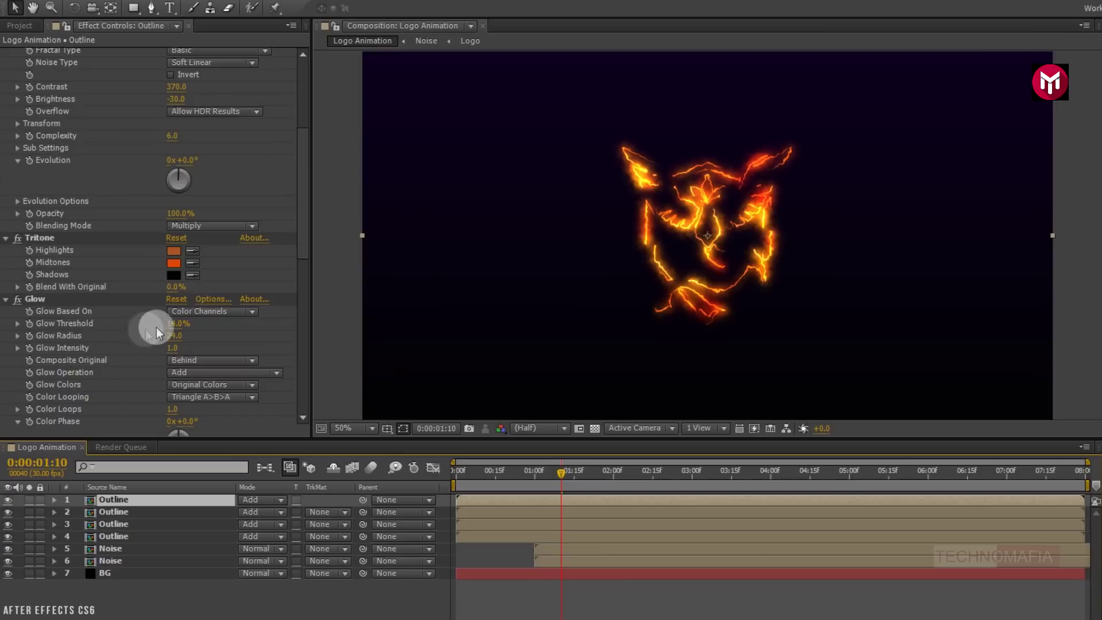
{"action": "left_click", "coordinate": [175, 324]}
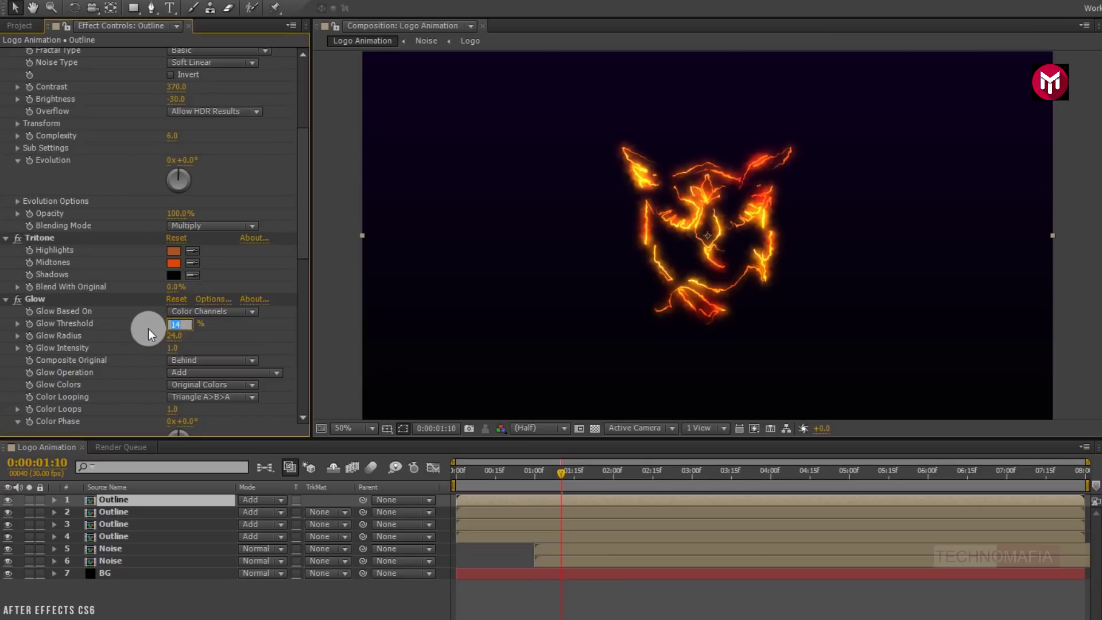
{"action": "type", "text": "32"}
{"action": "key", "text": "Return"}
{"action": "left_click", "coordinate": [174, 335]}
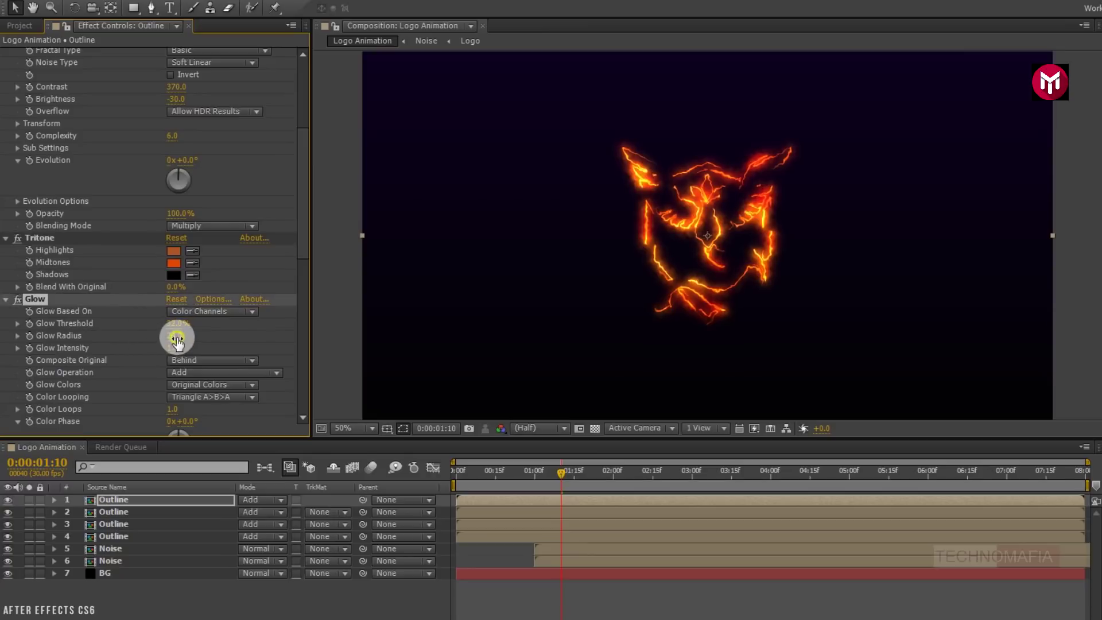
{"action": "type", "text": "50"}
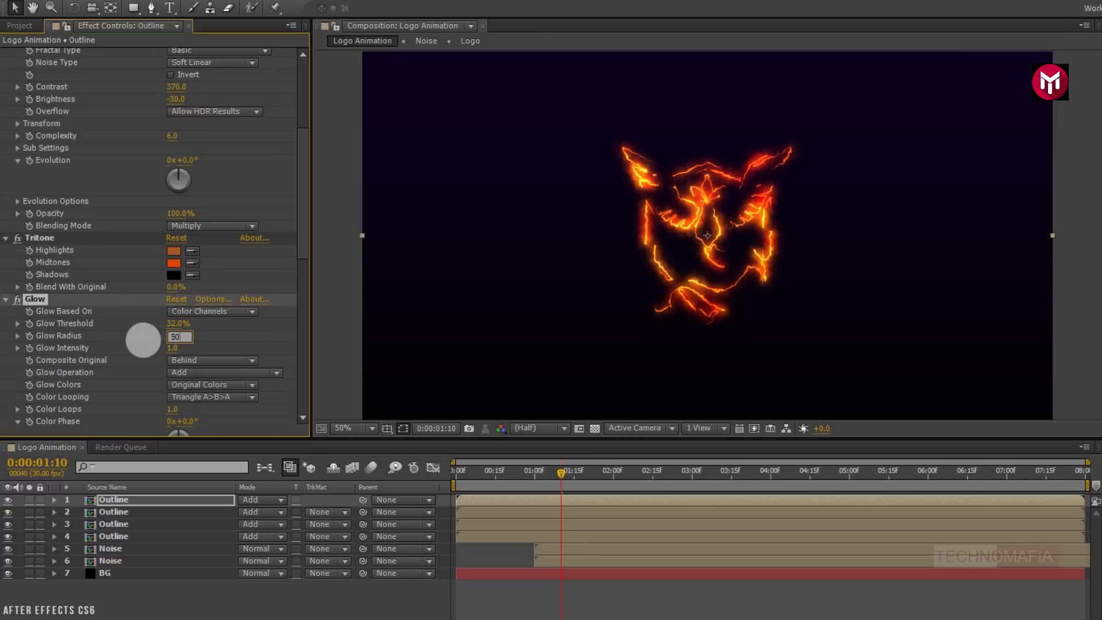
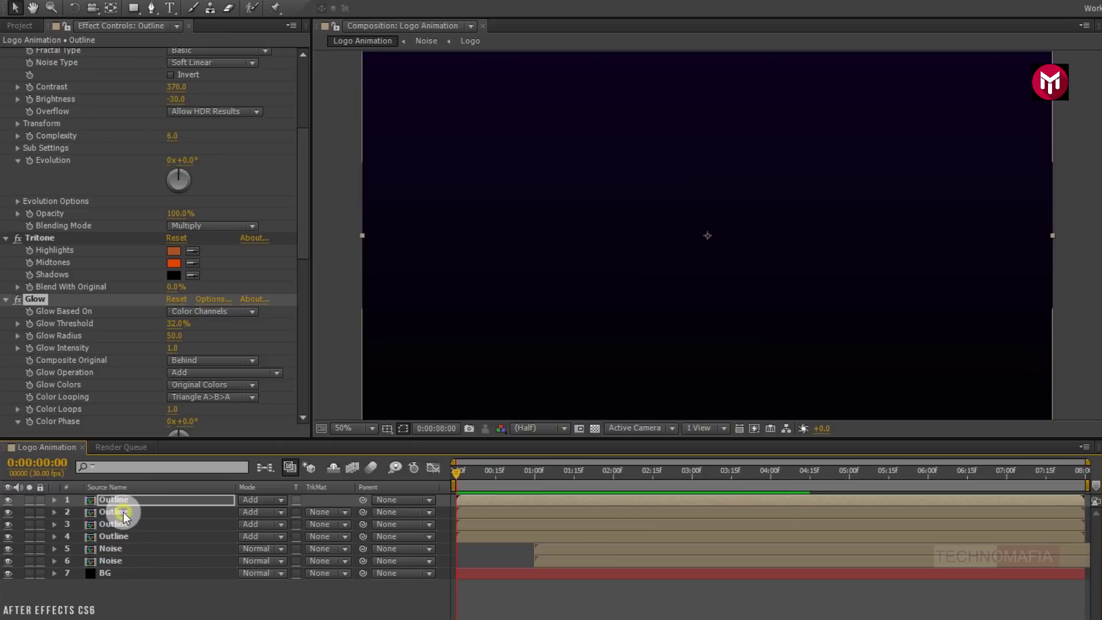
Step: Pre-compose the four Outline layers and two Noise layers into a new composition named Main, moving all attributes
{"action": "left_click", "coordinate": [123, 515], "text": "shift"}
{"action": "left_click", "coordinate": [116, 501], "text": "ctrl"}
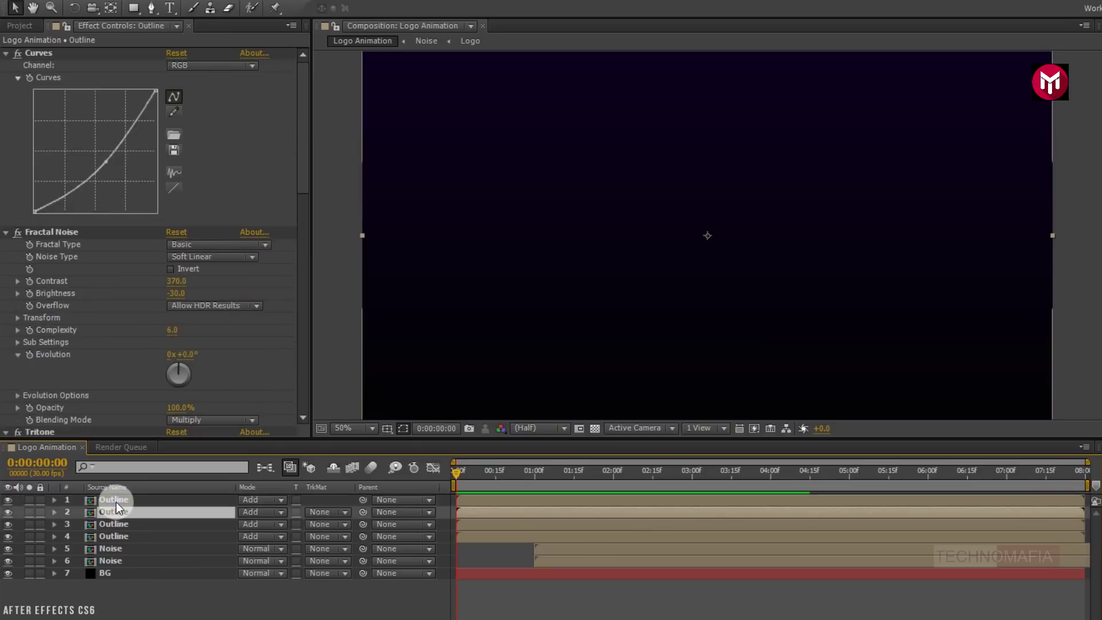
{"action": "left_click", "coordinate": [113, 501], "text": "ctrl"}
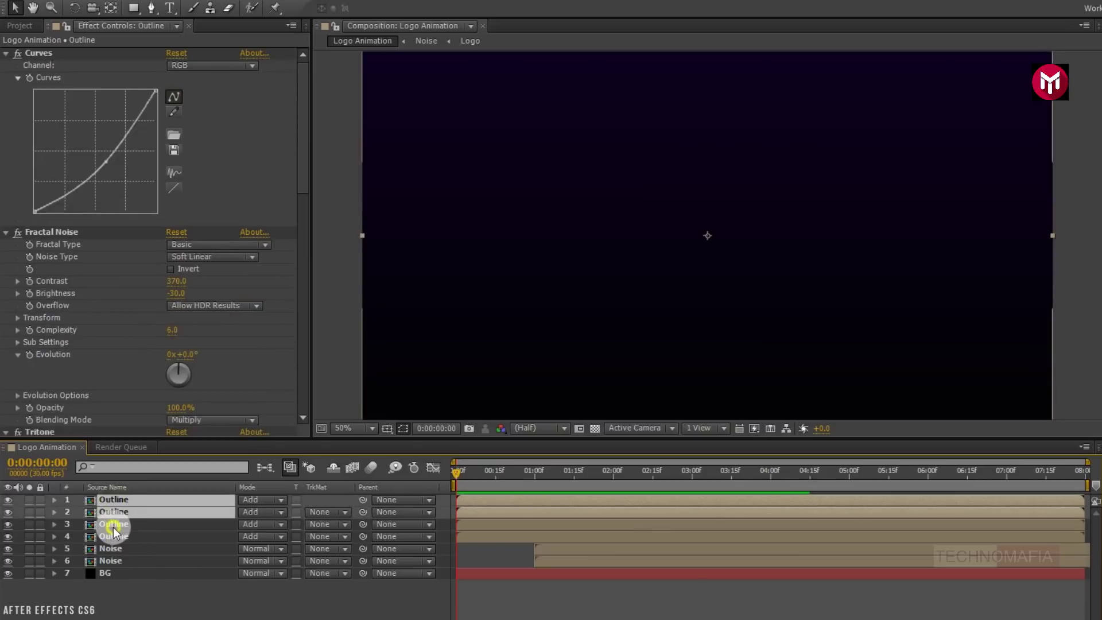
{"action": "left_click", "coordinate": [114, 526], "text": "ctrl"}
{"action": "left_click", "coordinate": [115, 538], "text": "ctrl"}
{"action": "left_click", "coordinate": [112, 549], "text": "ctrl"}
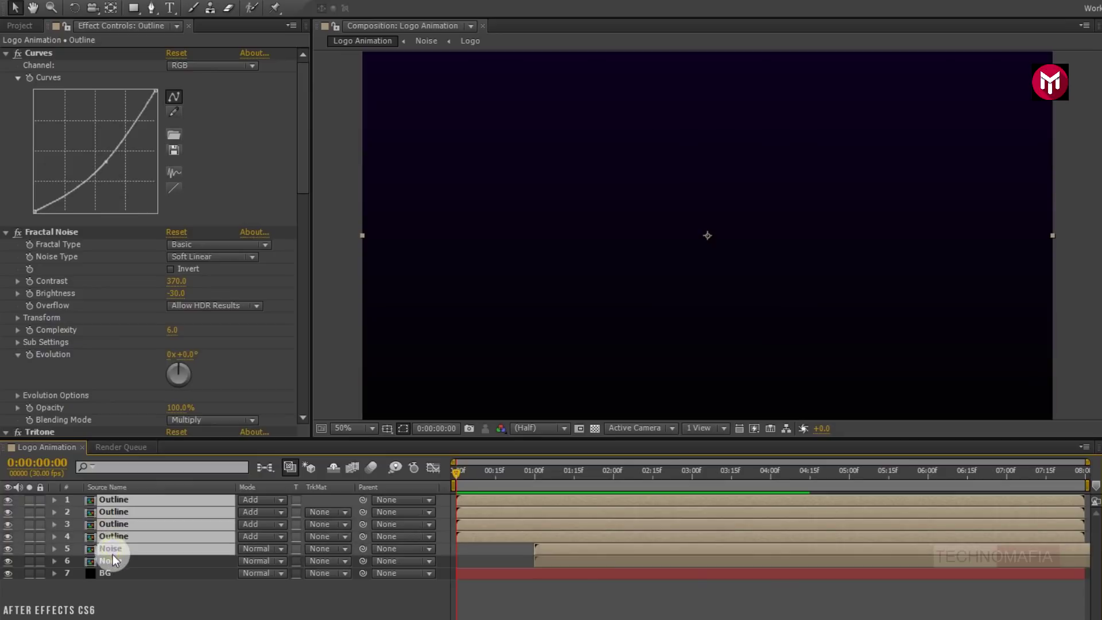
{"action": "left_click", "coordinate": [113, 561], "text": "ctrl"}
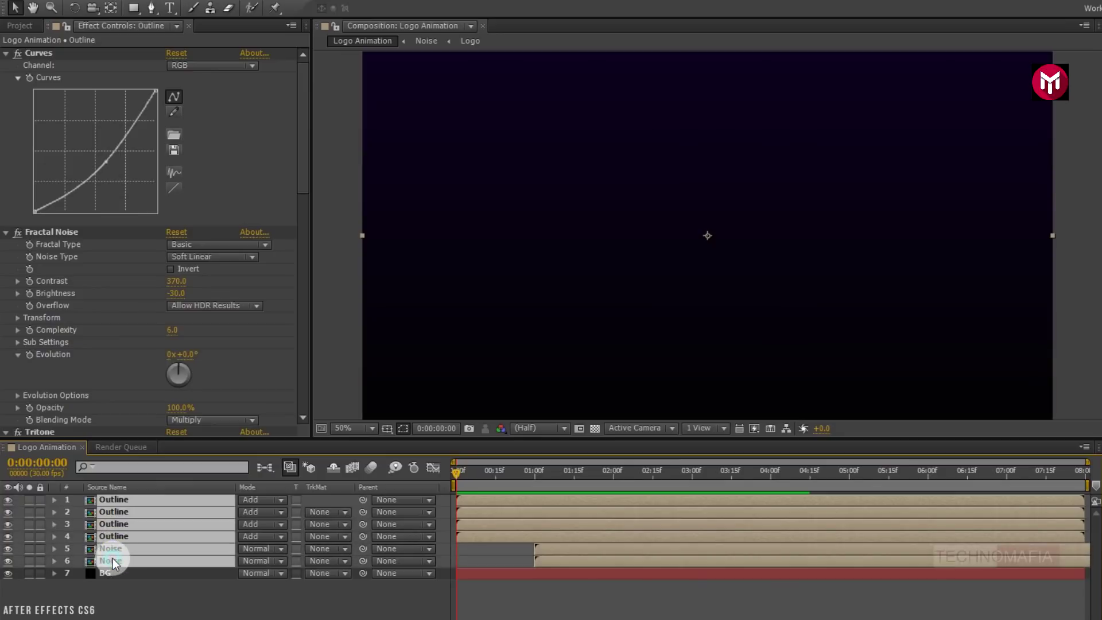
{"action": "right_click", "coordinate": [114, 562]}
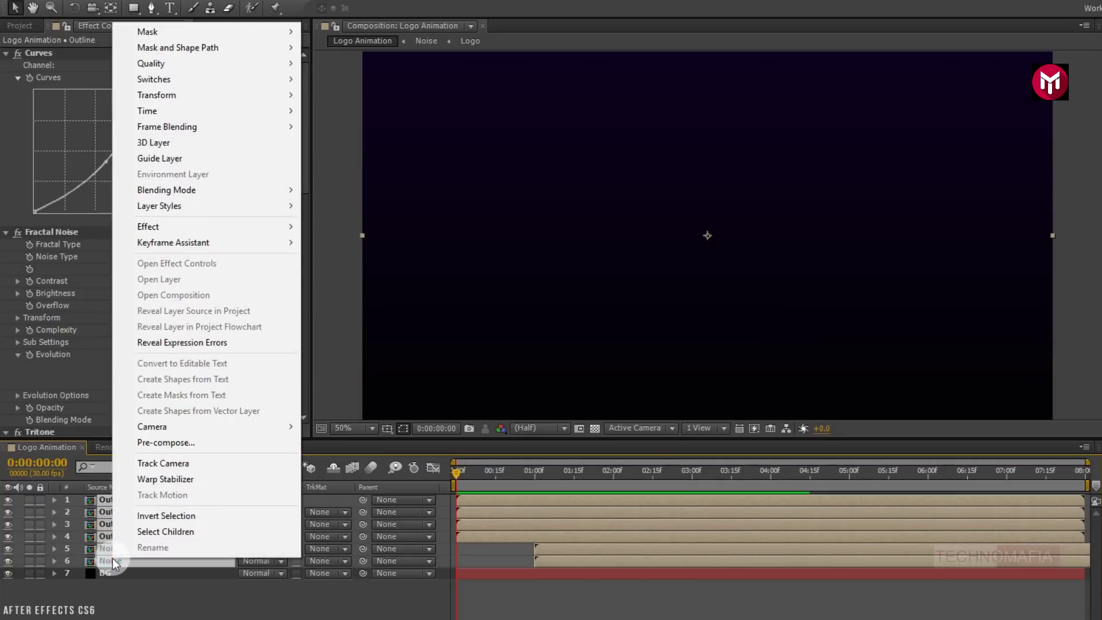
{"action": "left_click", "coordinate": [155, 443]}
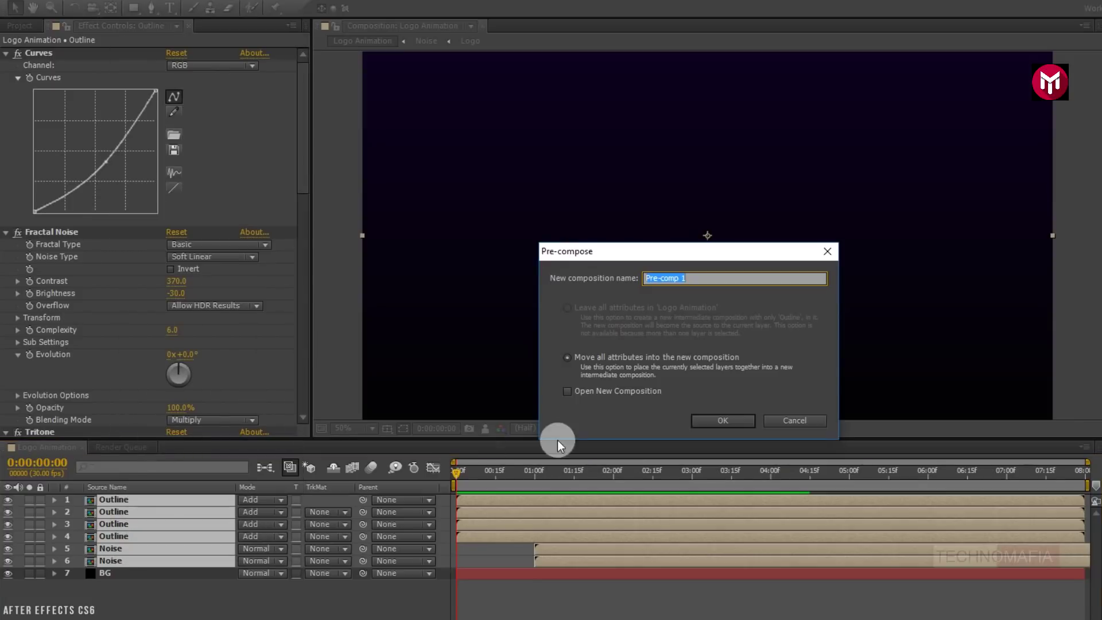
{"action": "type", "text": "Main"}
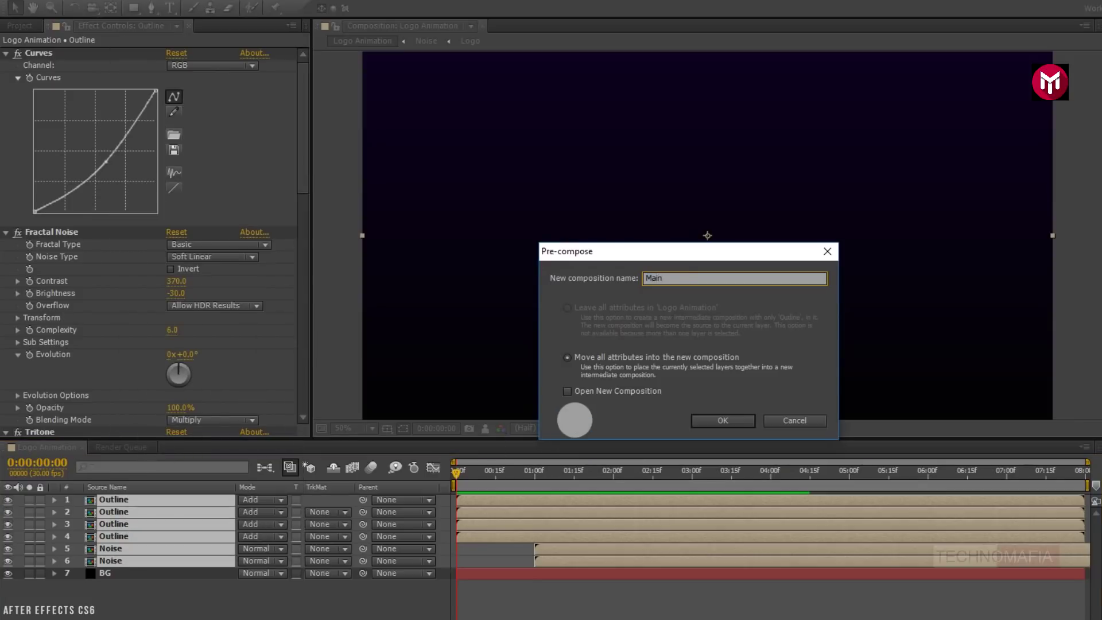
{"action": "left_click", "coordinate": [705, 421]}
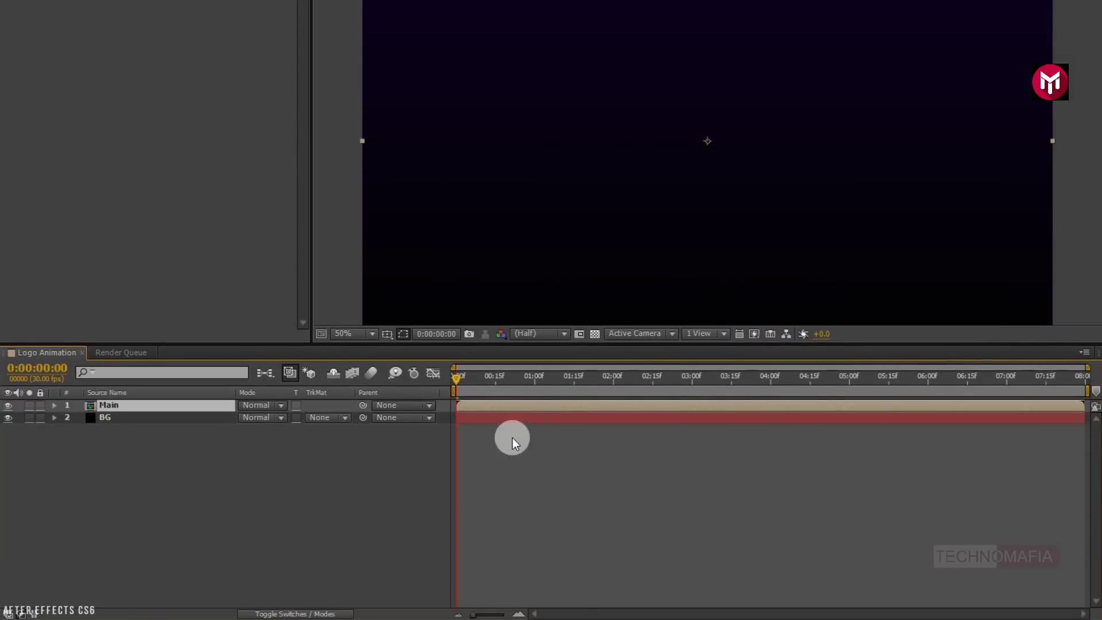
Step: Make the Main layer 3D and add a two-node camera with the 50mm preset
{"action": "left_click", "coordinate": [299, 614]}
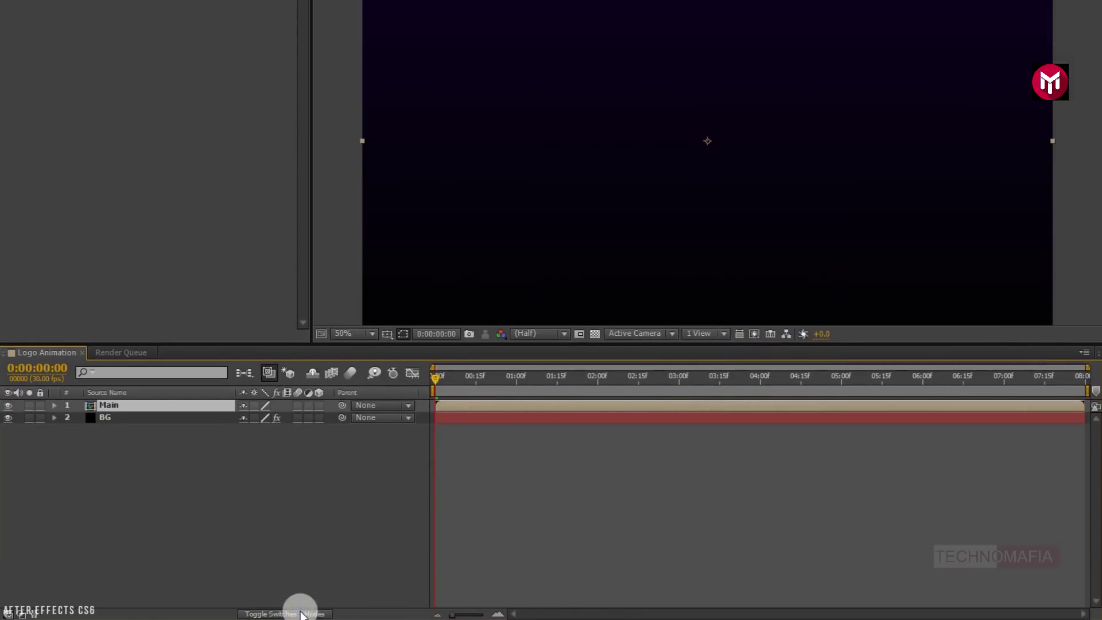
{"action": "left_click", "coordinate": [319, 405]}
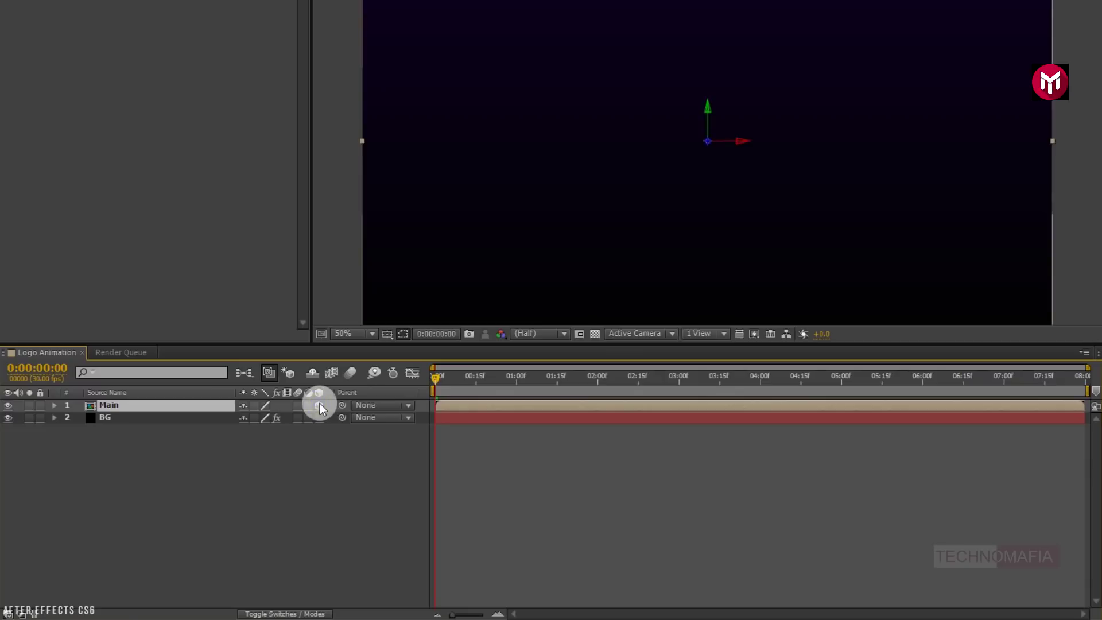
{"action": "right_click", "coordinate": [169, 459]}
{"action": "mouse_move", "coordinate": [285, 474]}
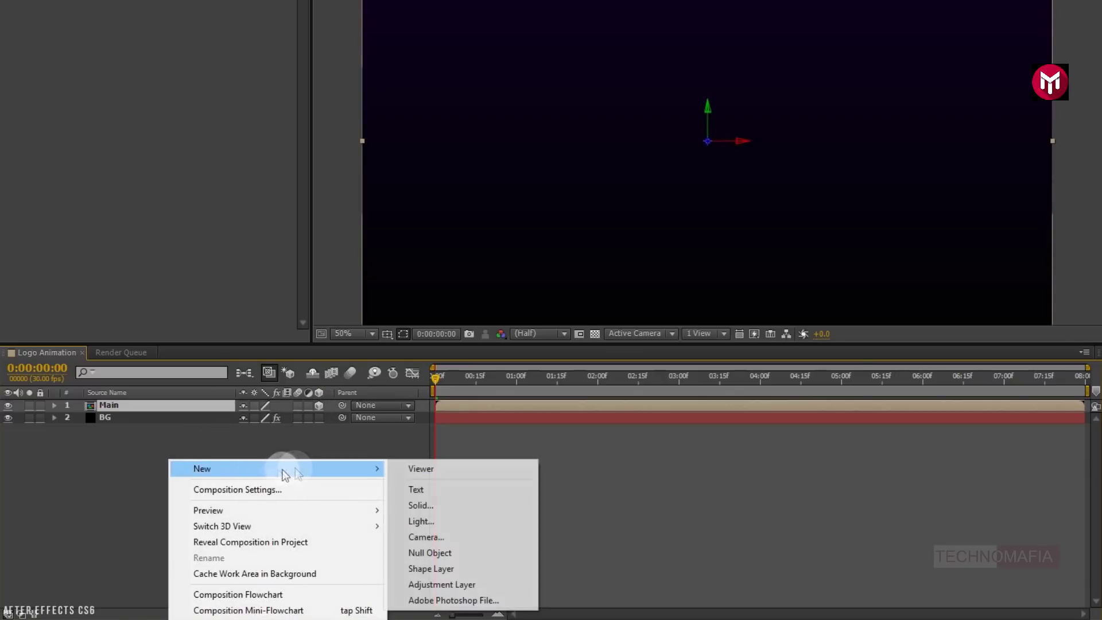
{"action": "left_click", "coordinate": [419, 538]}
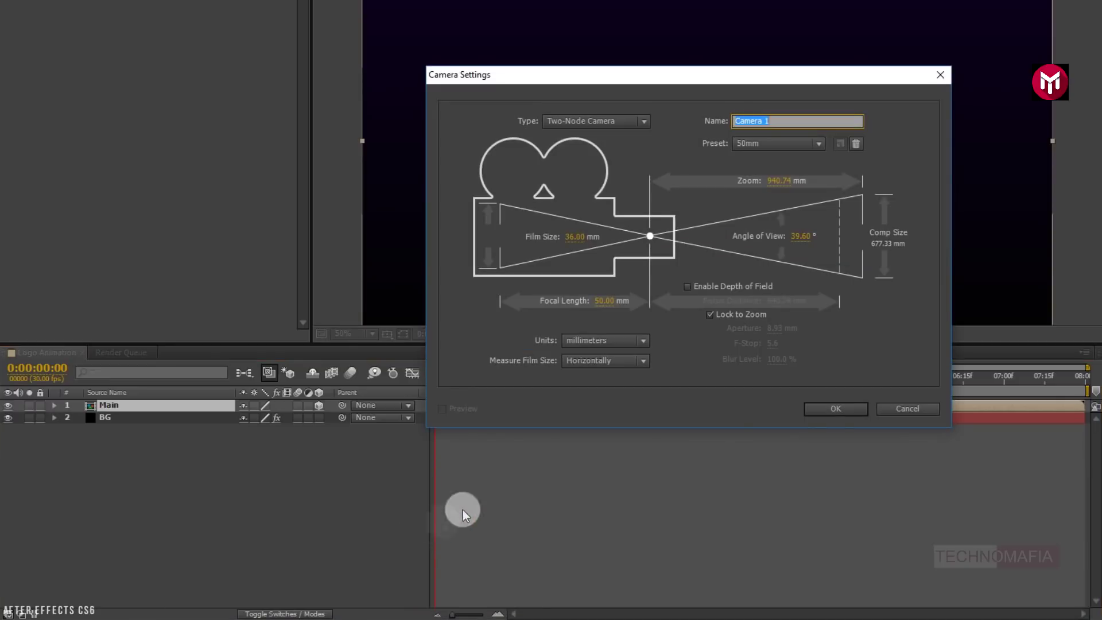
{"action": "left_click", "coordinate": [839, 406]}
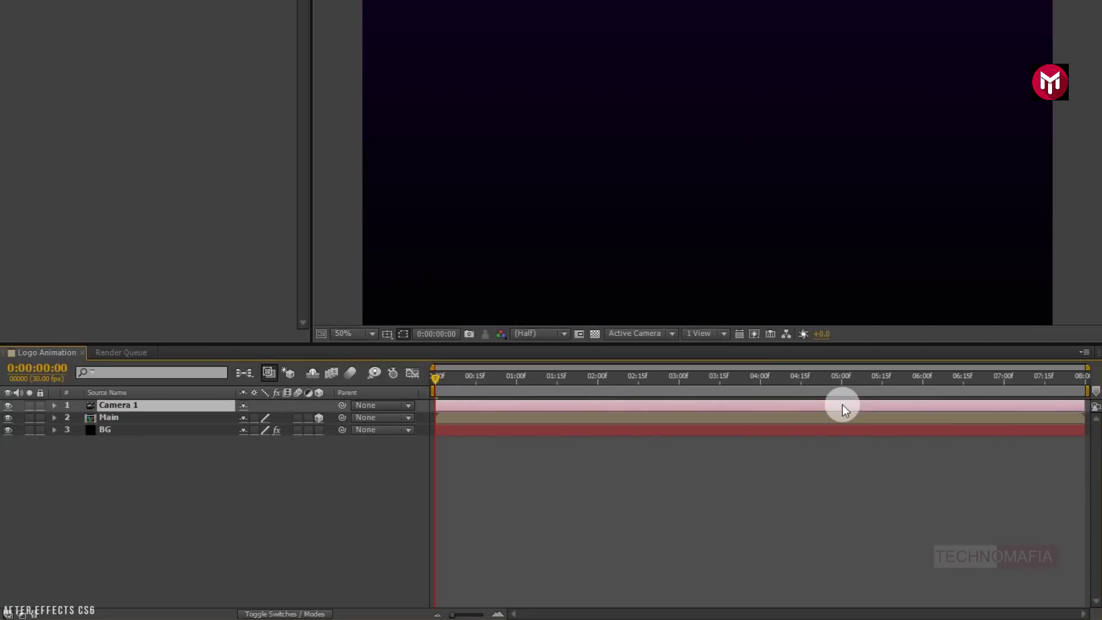
Step: Add a null object as a 3D layer and parent the camera to it
{"action": "left_click", "coordinate": [198, 453]}
{"action": "right_click", "coordinate": [198, 453]}
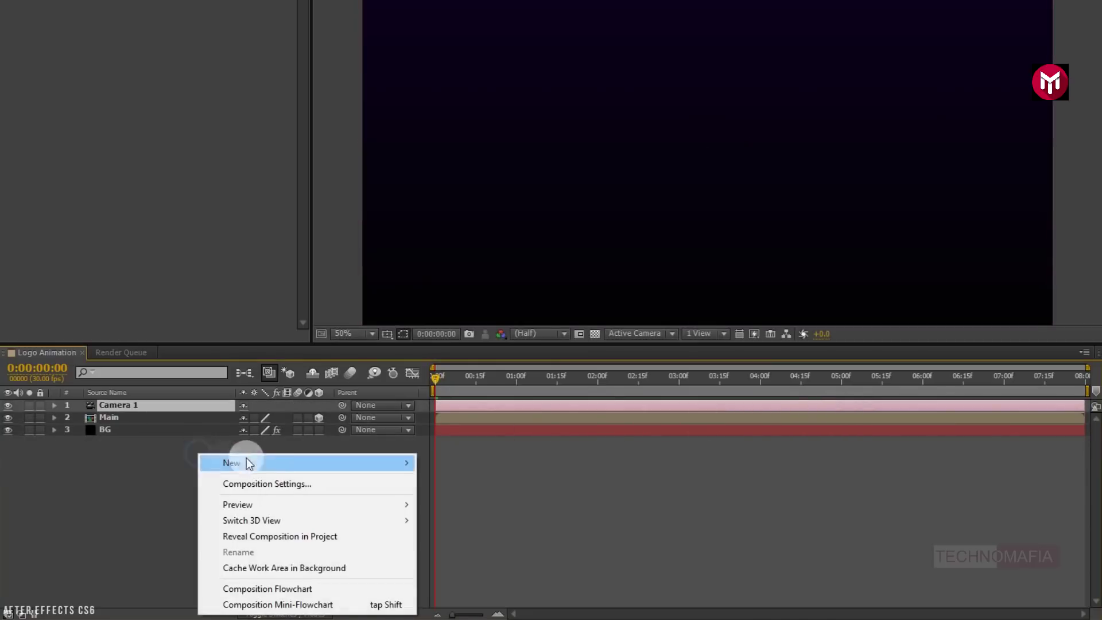
{"action": "mouse_move", "coordinate": [287, 457]}
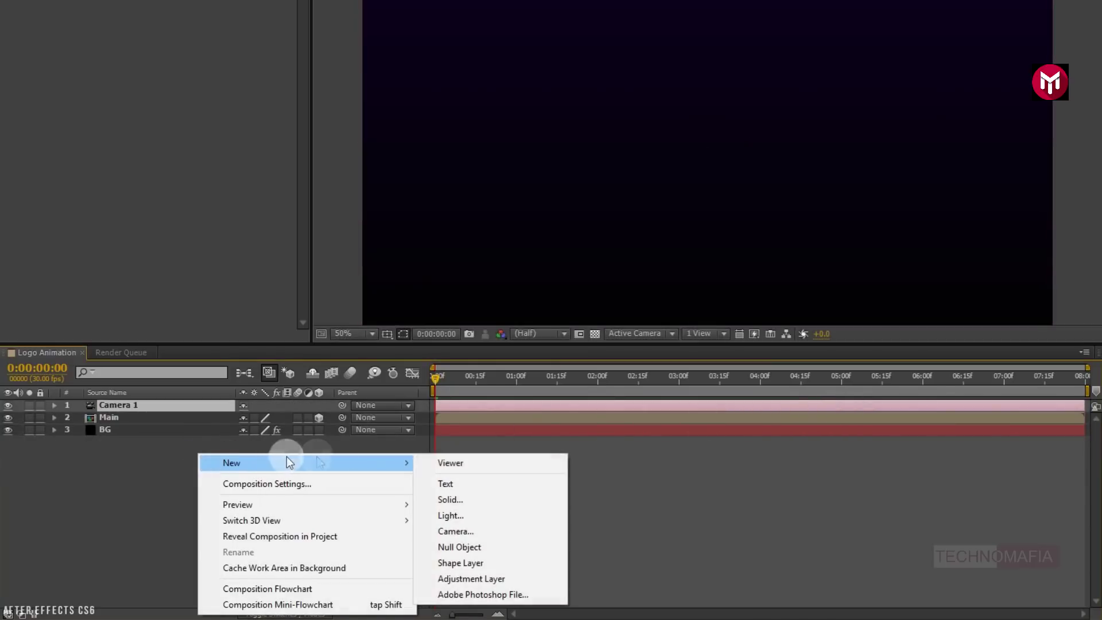
{"action": "left_click", "coordinate": [453, 545]}
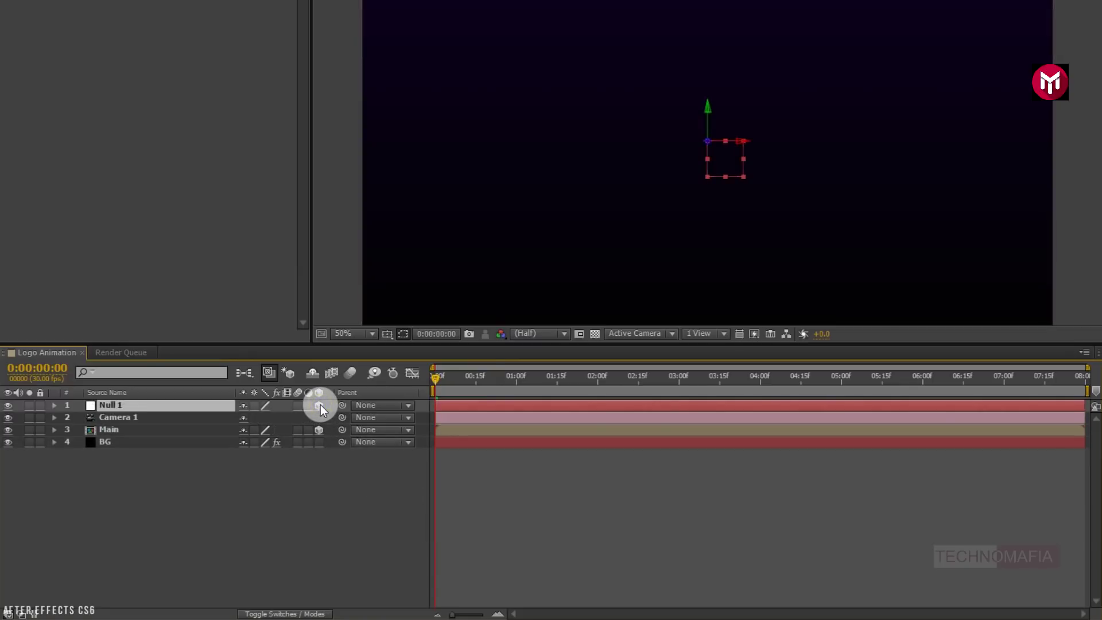
{"action": "left_click", "coordinate": [185, 420]}
{"action": "left_click", "coordinate": [364, 418]}
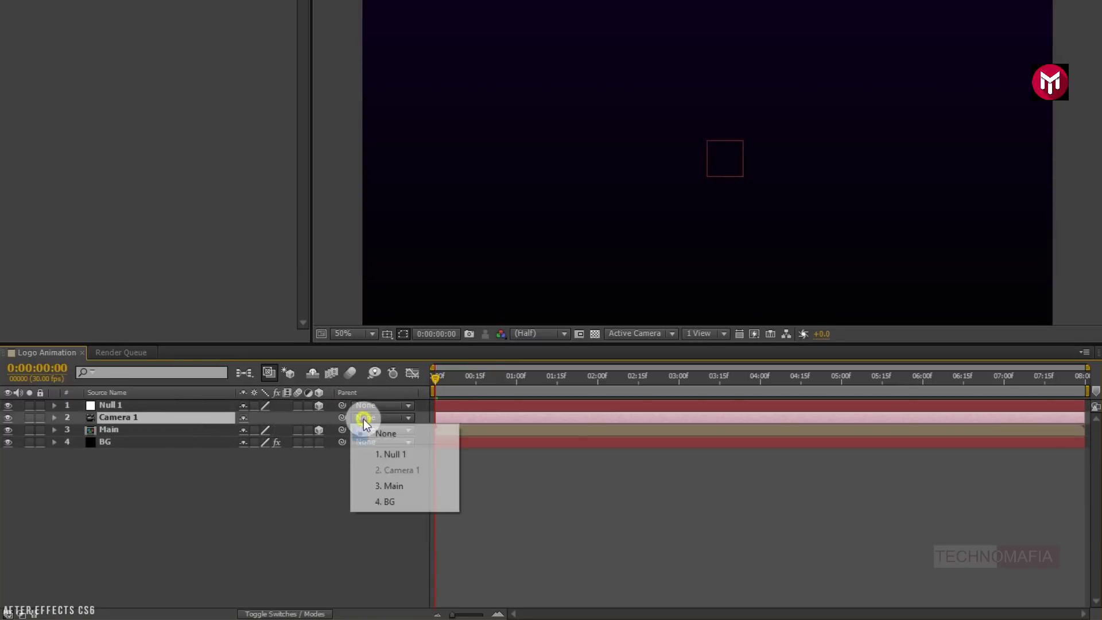
{"action": "left_click", "coordinate": [378, 452]}
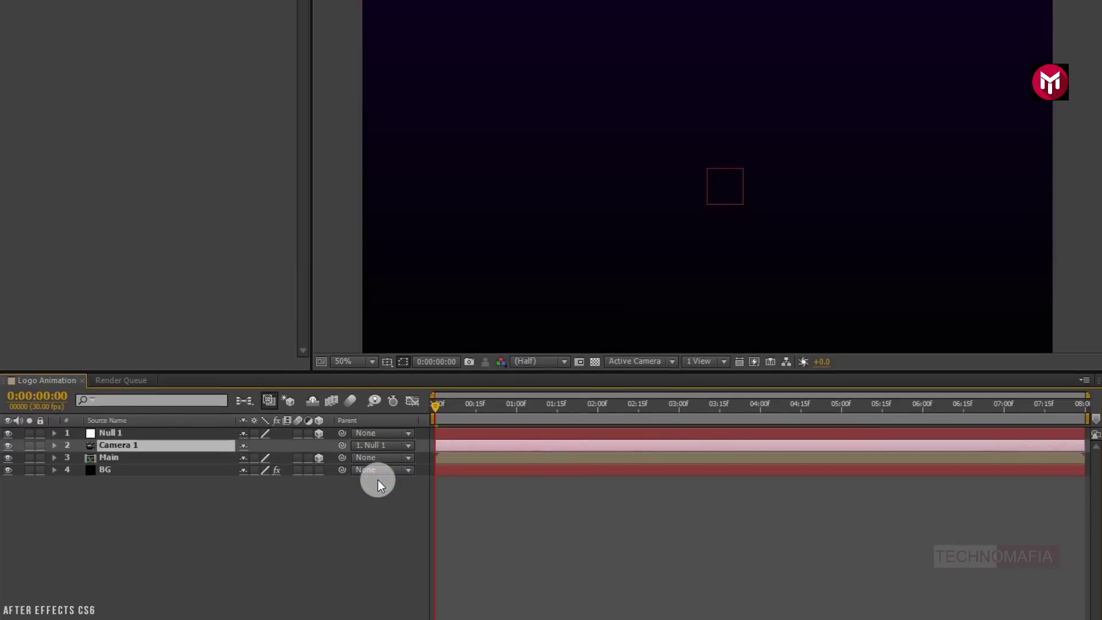
Step: Keyframe the null's Position at 0:00:00:00 with a Z value of 1000
{"action": "key", "text": "p"}
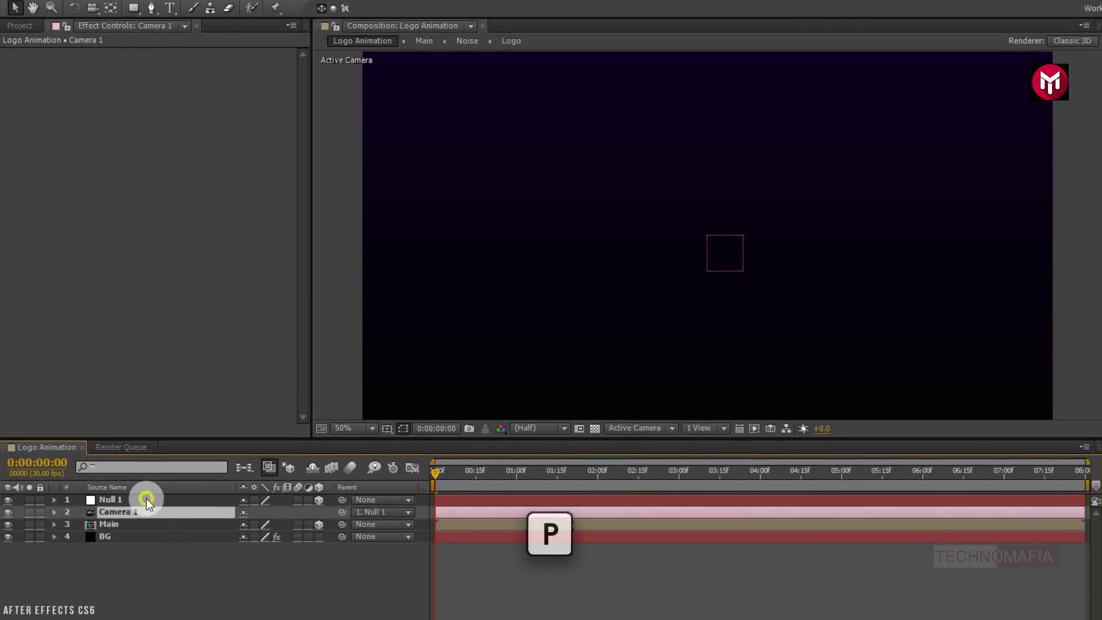
{"action": "left_click", "coordinate": [146, 498]}
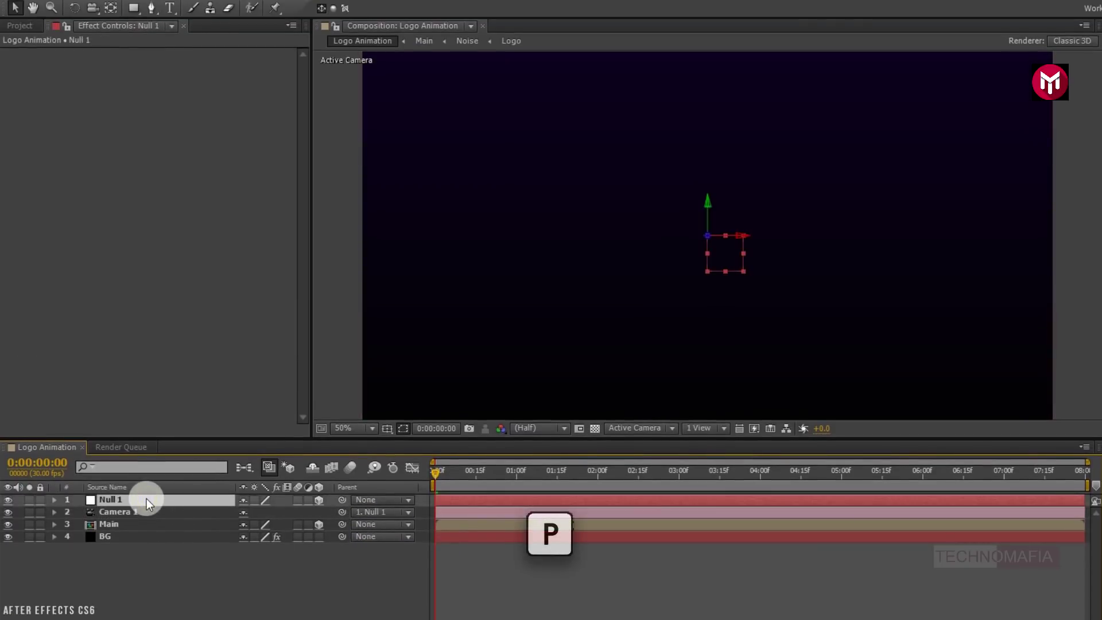
{"action": "key", "text": "p"}
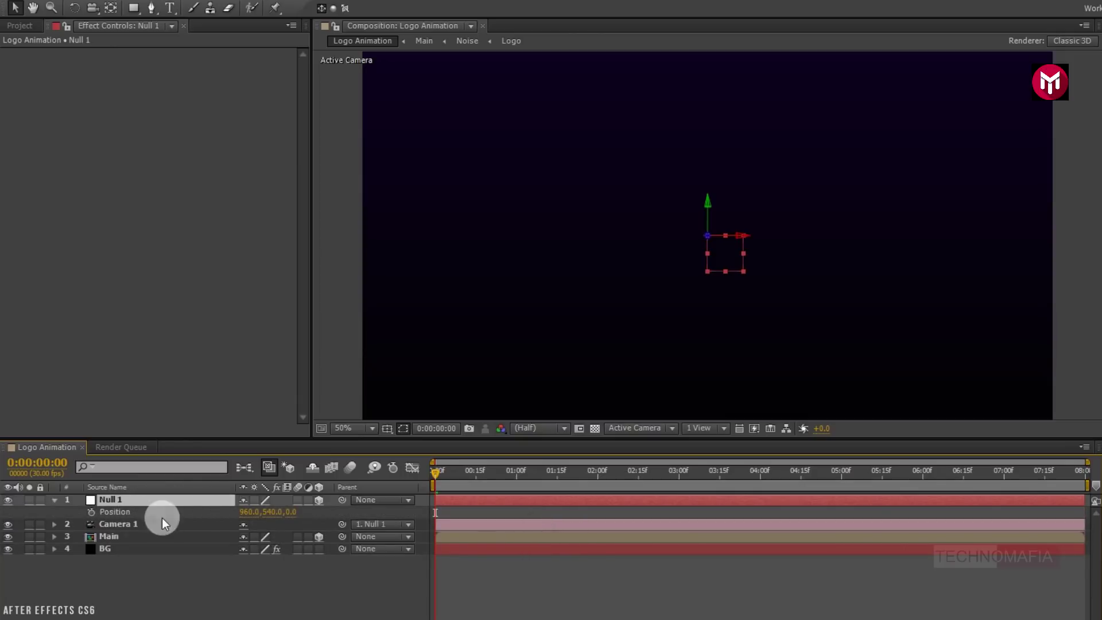
{"action": "left_click", "coordinate": [92, 513]}
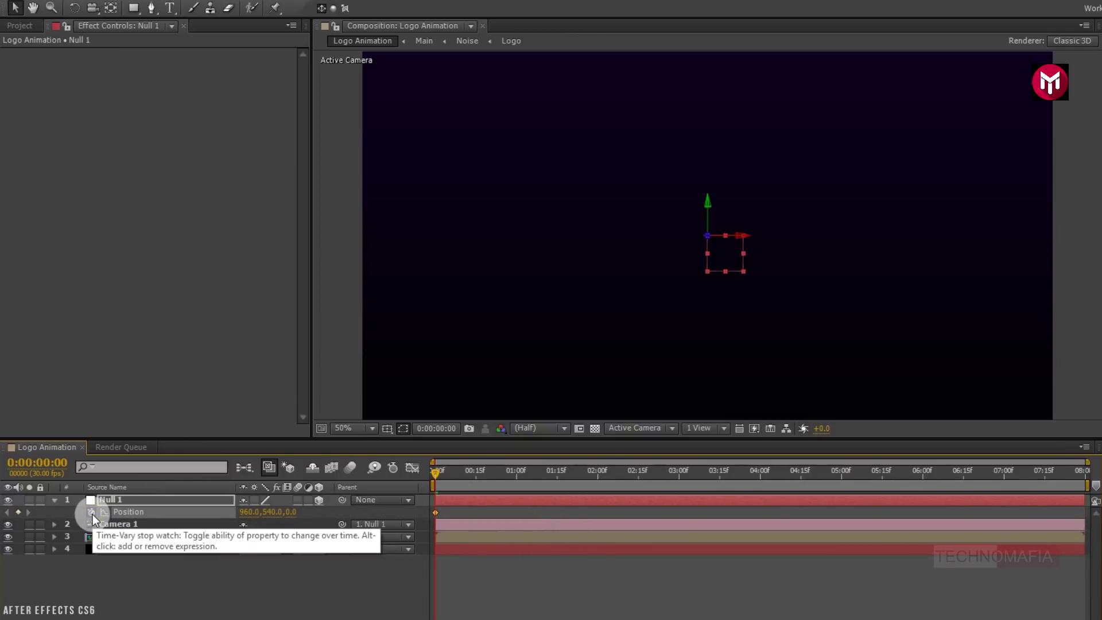
{"action": "left_click", "coordinate": [290, 512]}
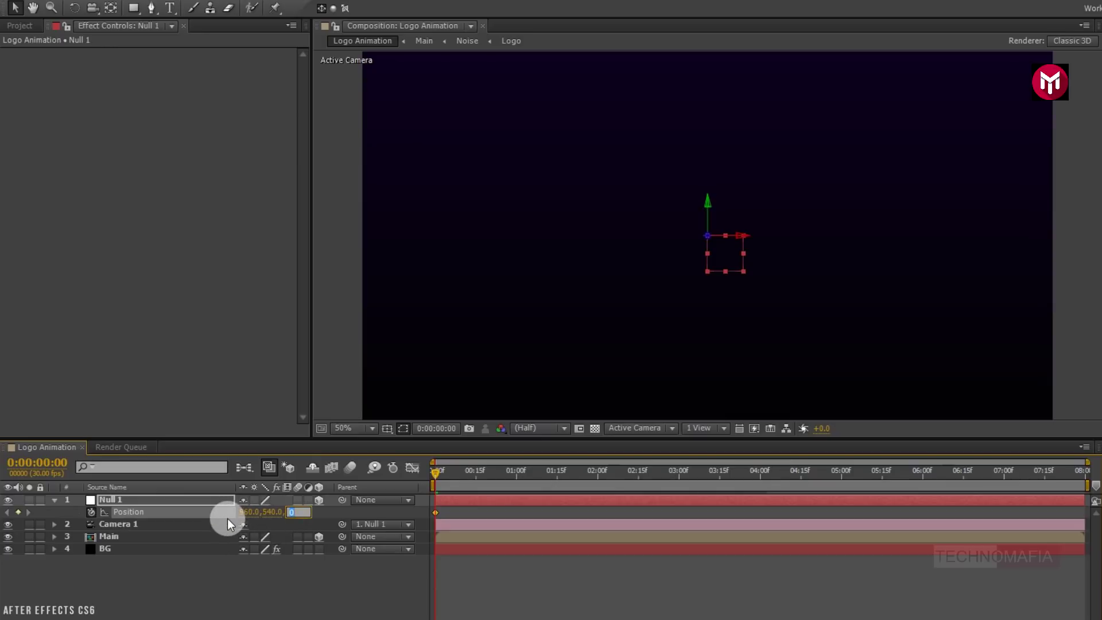
{"action": "type", "text": "1000"}
{"action": "key", "text": "Return"}
Step: At 0:00:07:29, set the null's Z position to -1000
{"action": "left_click", "coordinate": [1082, 478]}
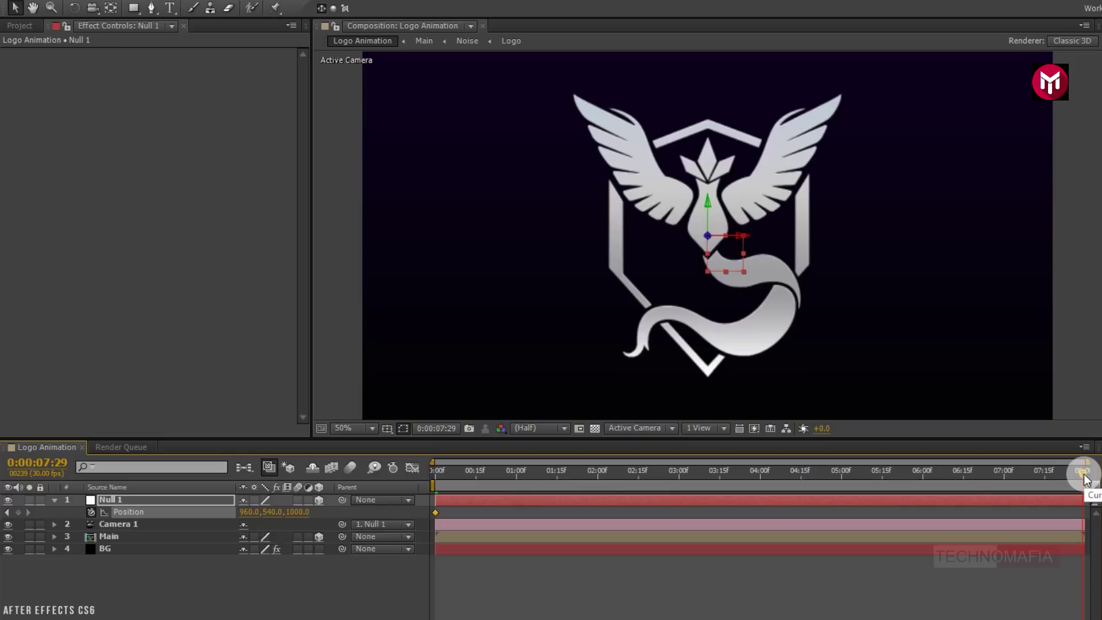
{"action": "left_click", "coordinate": [299, 512]}
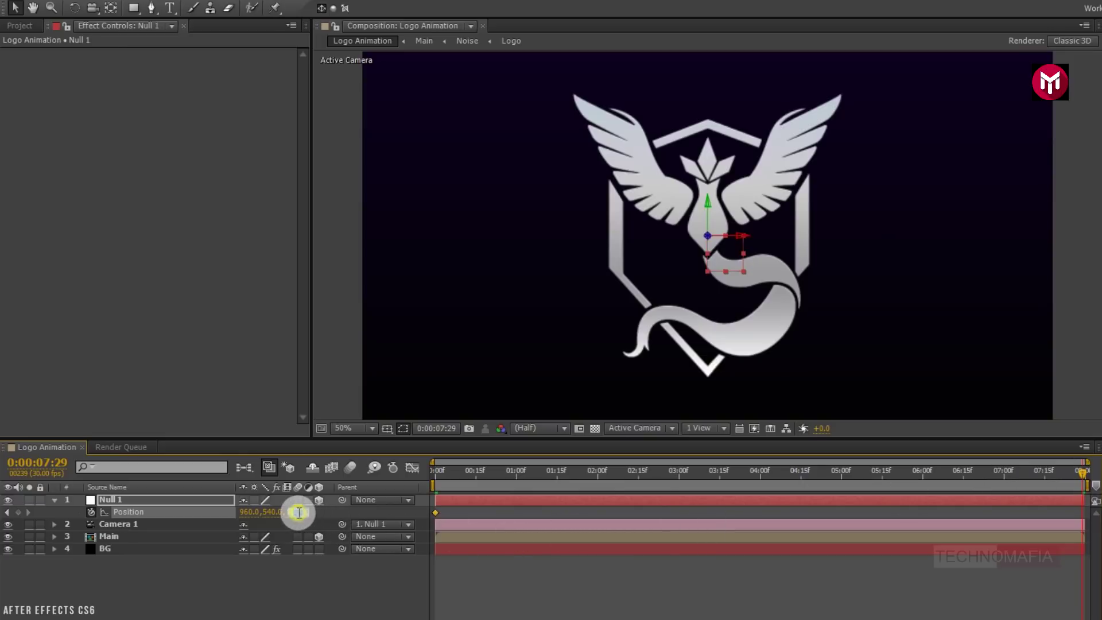
{"action": "type", "text": "-1000"}
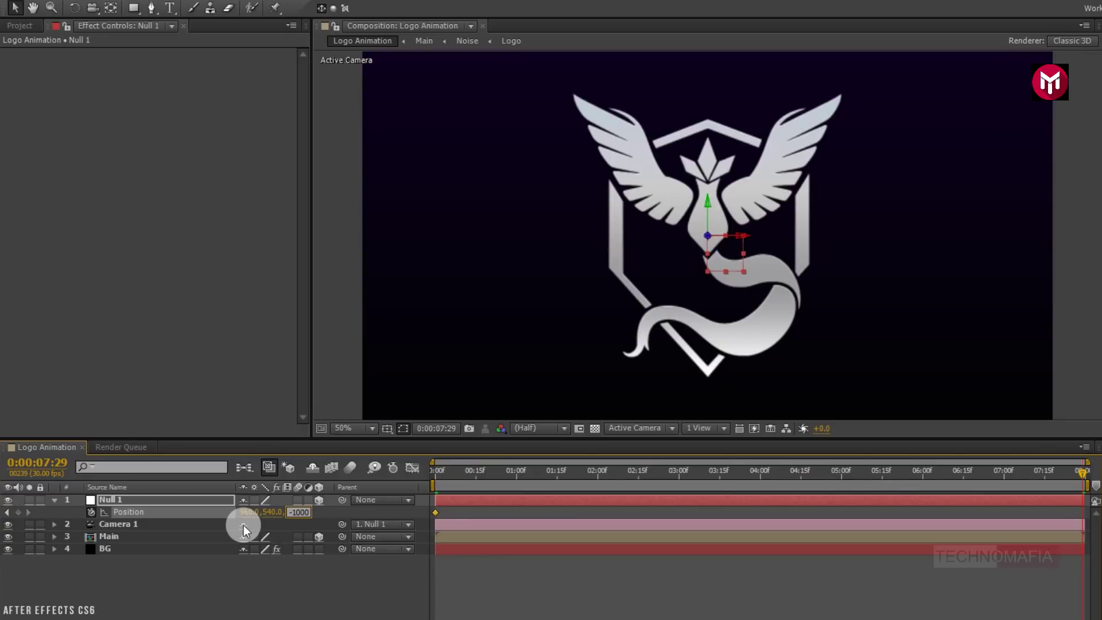
{"action": "key", "text": "Return"}
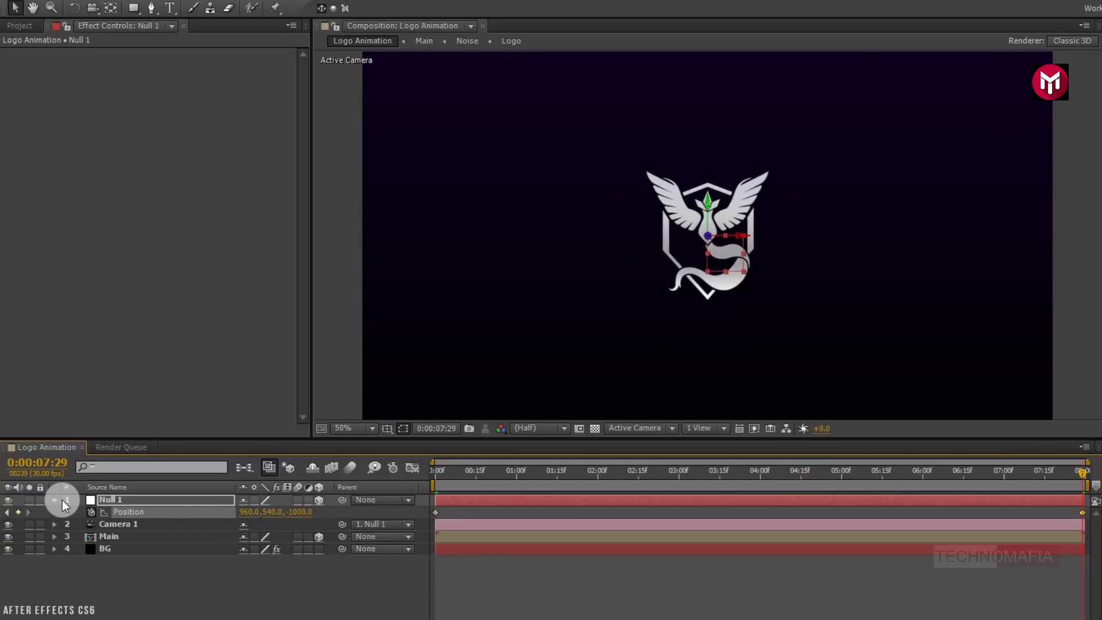
Step: Add a Z Rotation keyframe of 0° to the null at 0:00:03:00
{"action": "left_click", "coordinate": [120, 502]}
{"action": "key", "text": "r"}
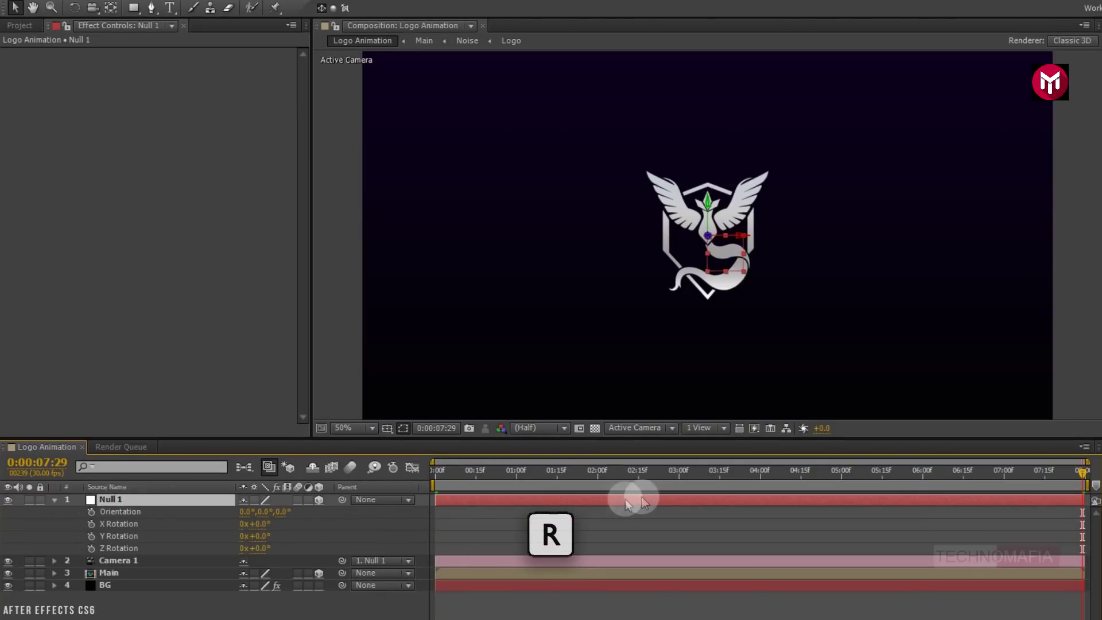
{"action": "left_click", "coordinate": [681, 473]}
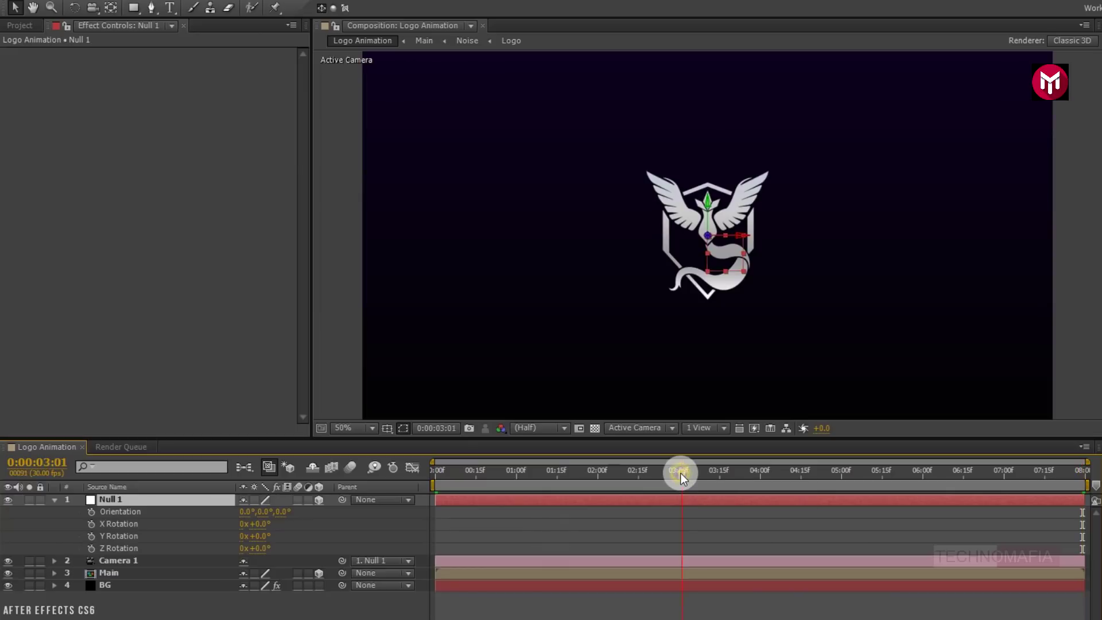
{"action": "left_click_drag", "start_coordinate": [680, 473], "coordinate": [679, 473]}
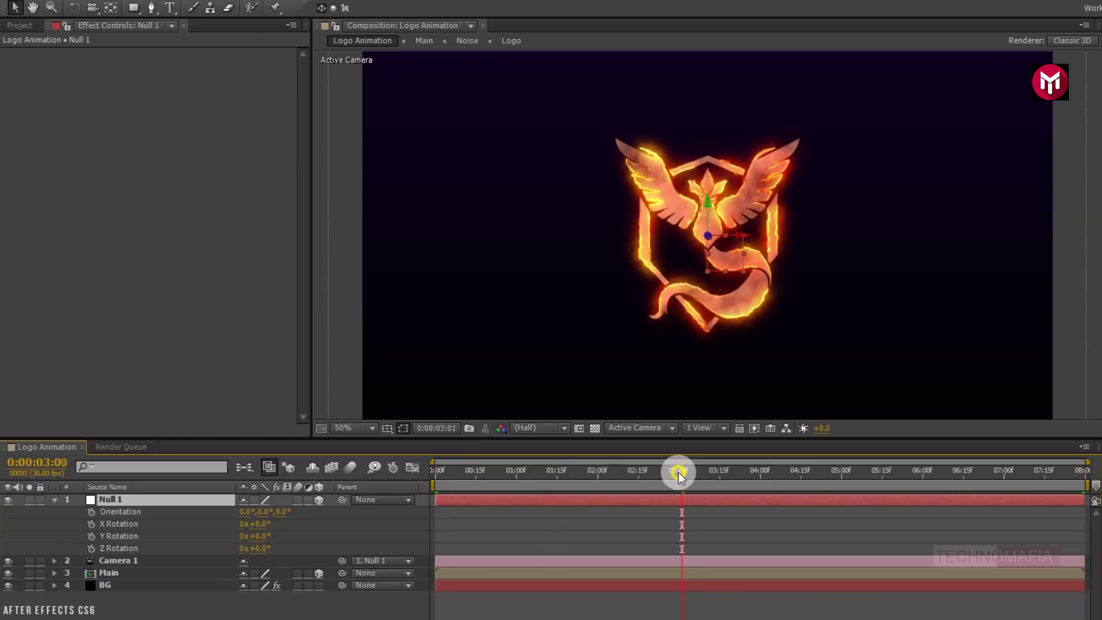
{"action": "left_click", "coordinate": [92, 550]}
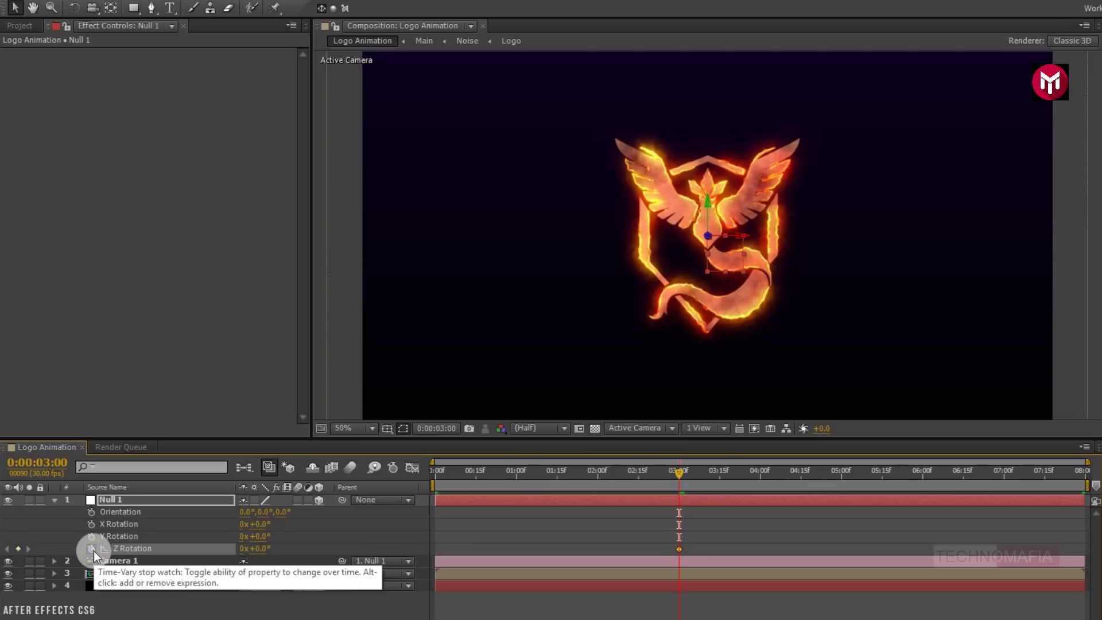
Step: At 0:00:00:00, set the null's Z Rotation to 40°
{"action": "left_click", "coordinate": [432, 470]}
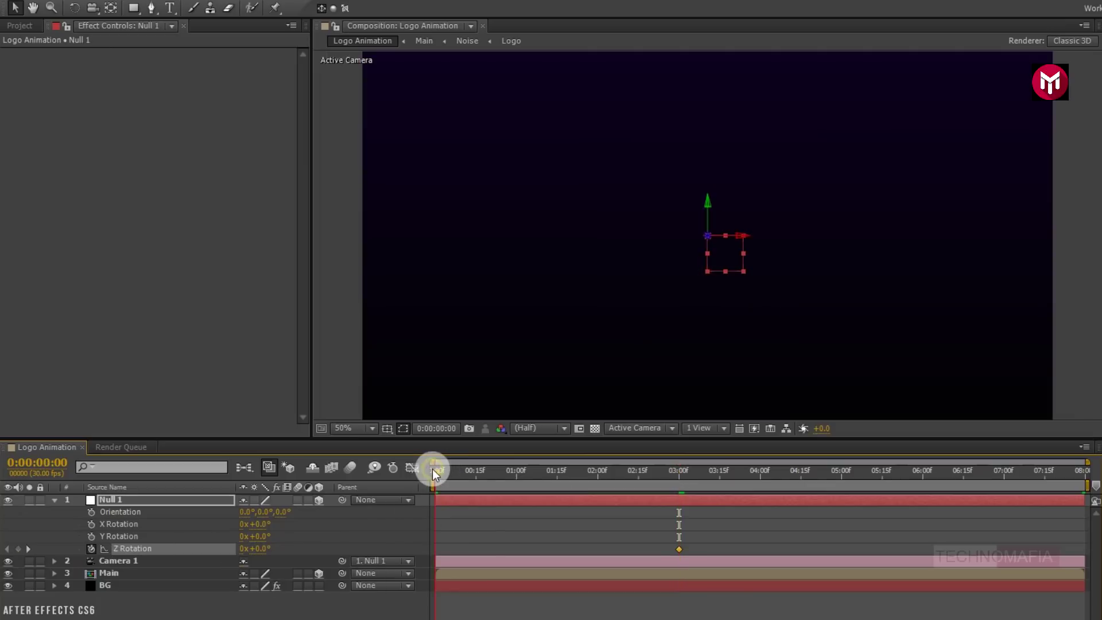
{"action": "left_click", "coordinate": [258, 548]}
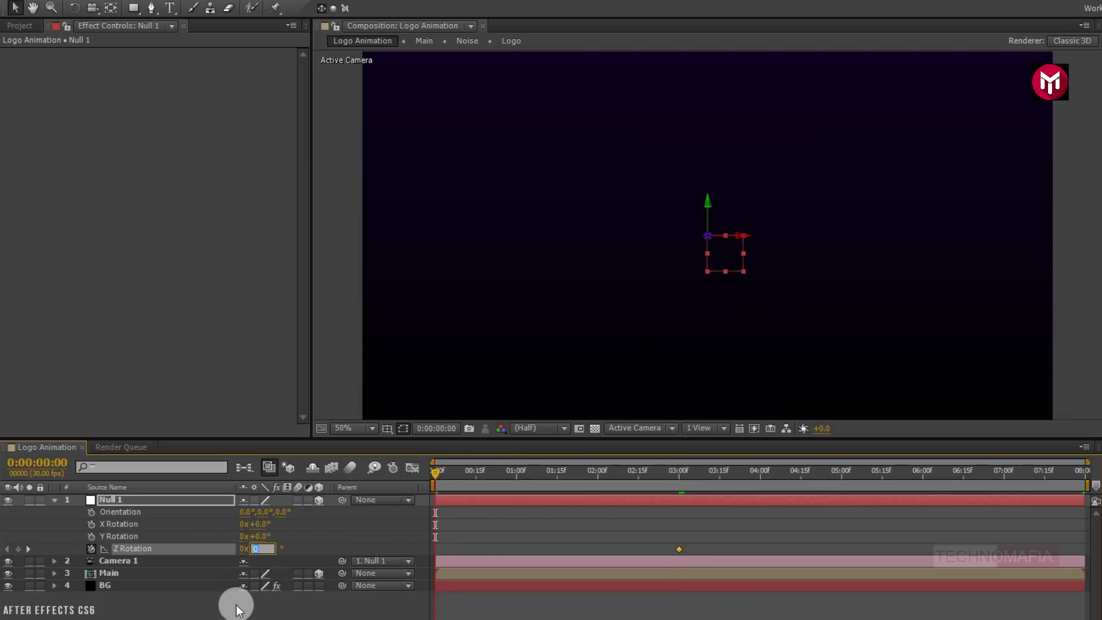
{"action": "type", "text": "40"}
{"action": "key", "text": "Return"}
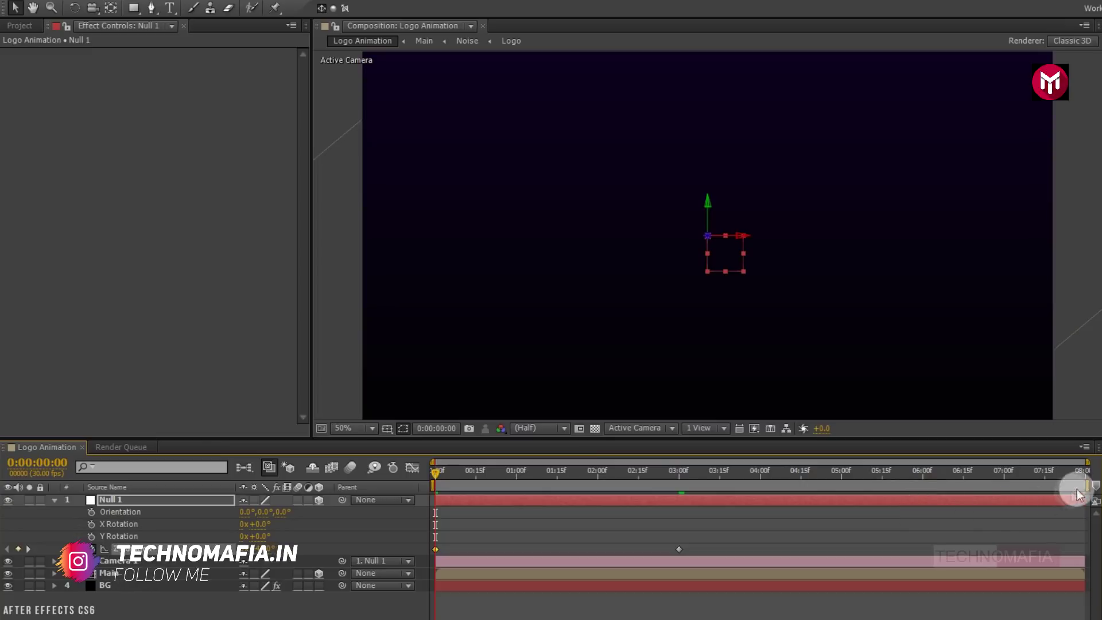
Step: End the work area at 0:00:05:00, collapse the null's properties and preview the animation from the start
{"action": "left_click_drag", "start_coordinate": [1089, 482], "coordinate": [843, 494]}
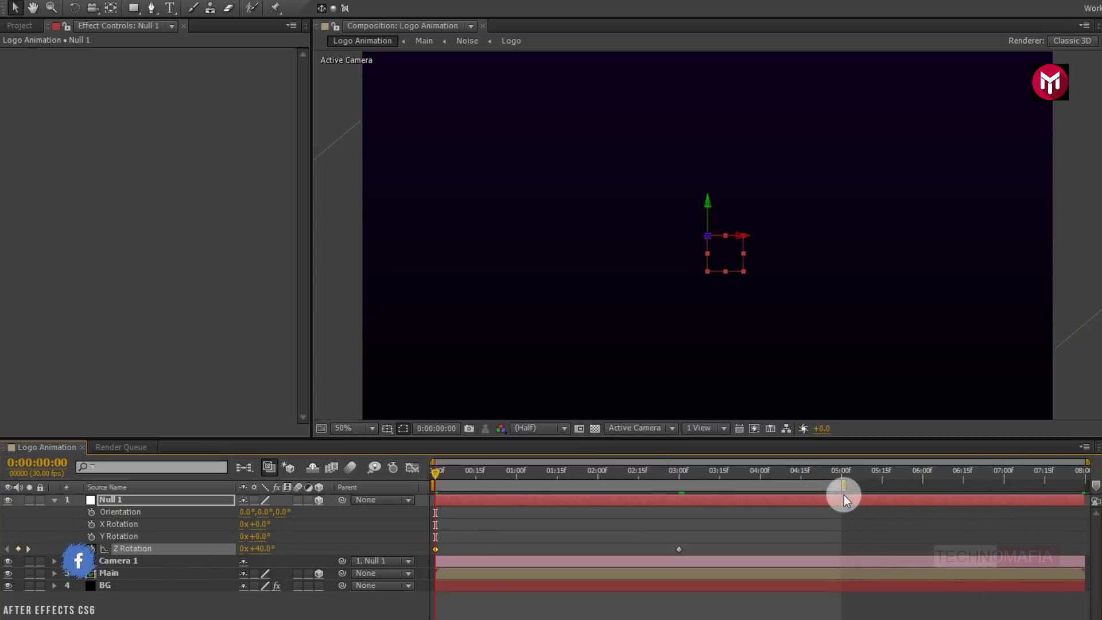
{"action": "left_click", "coordinate": [50, 501]}
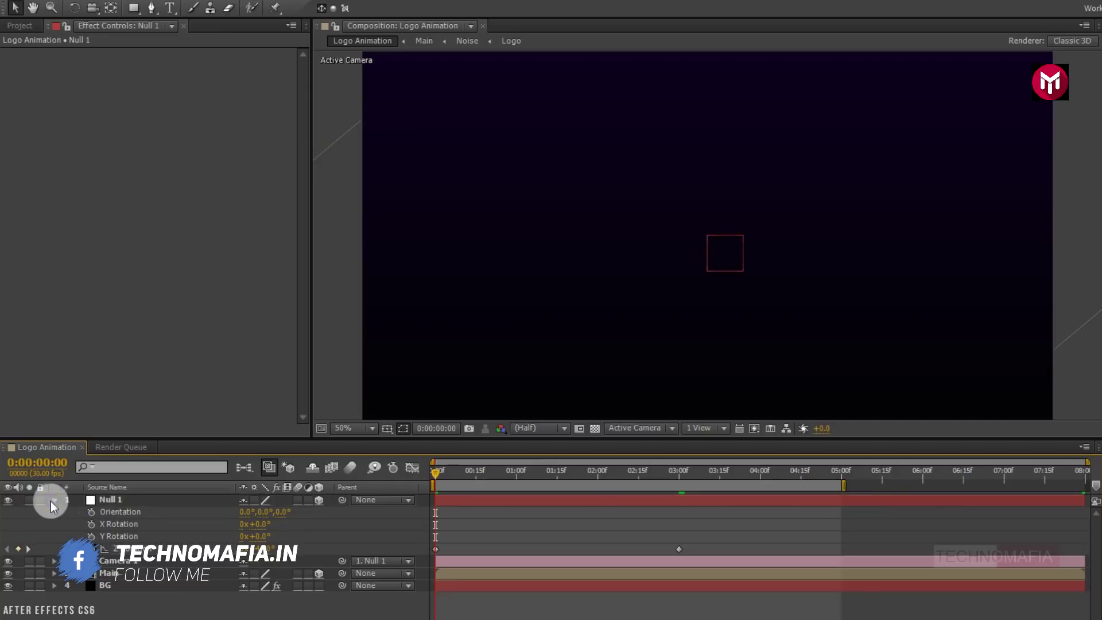
{"action": "left_click", "coordinate": [54, 499]}
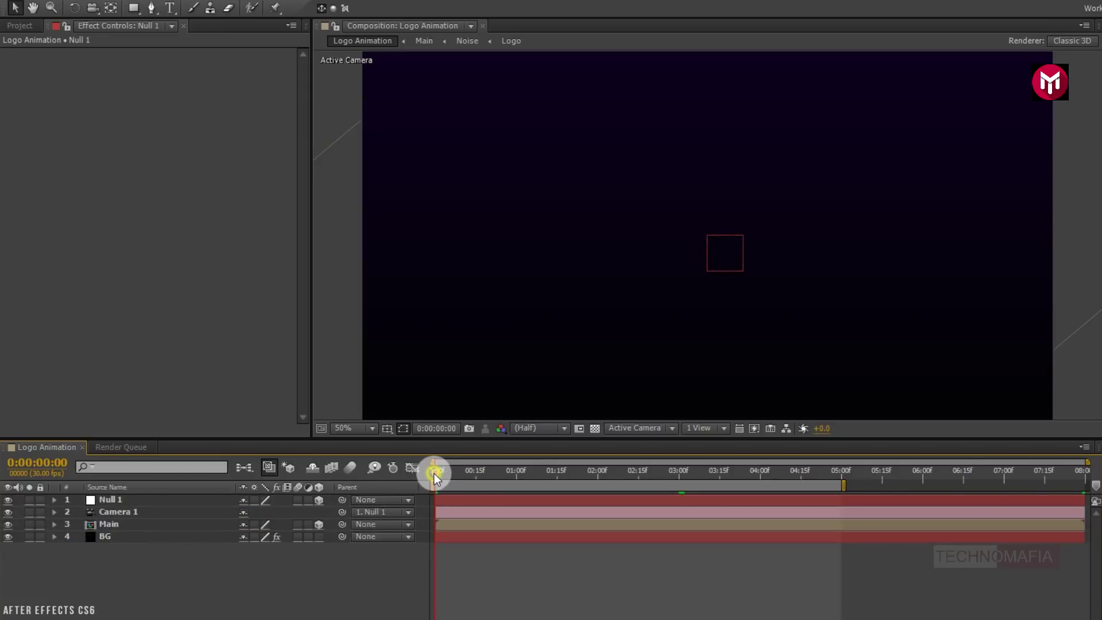
{"action": "key", "text": "KP_0"}
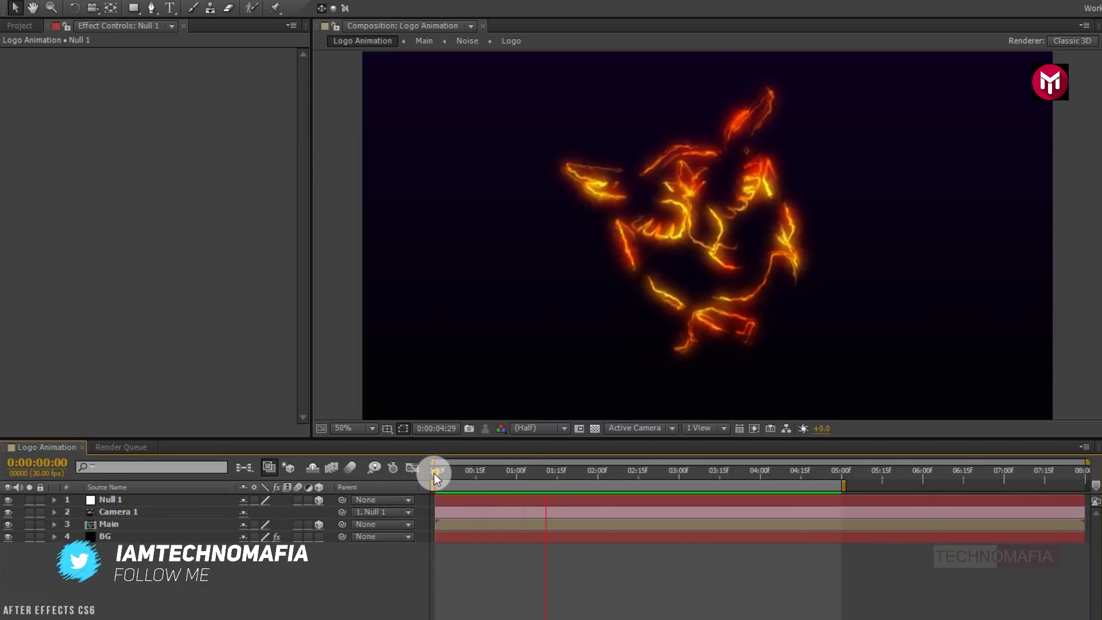